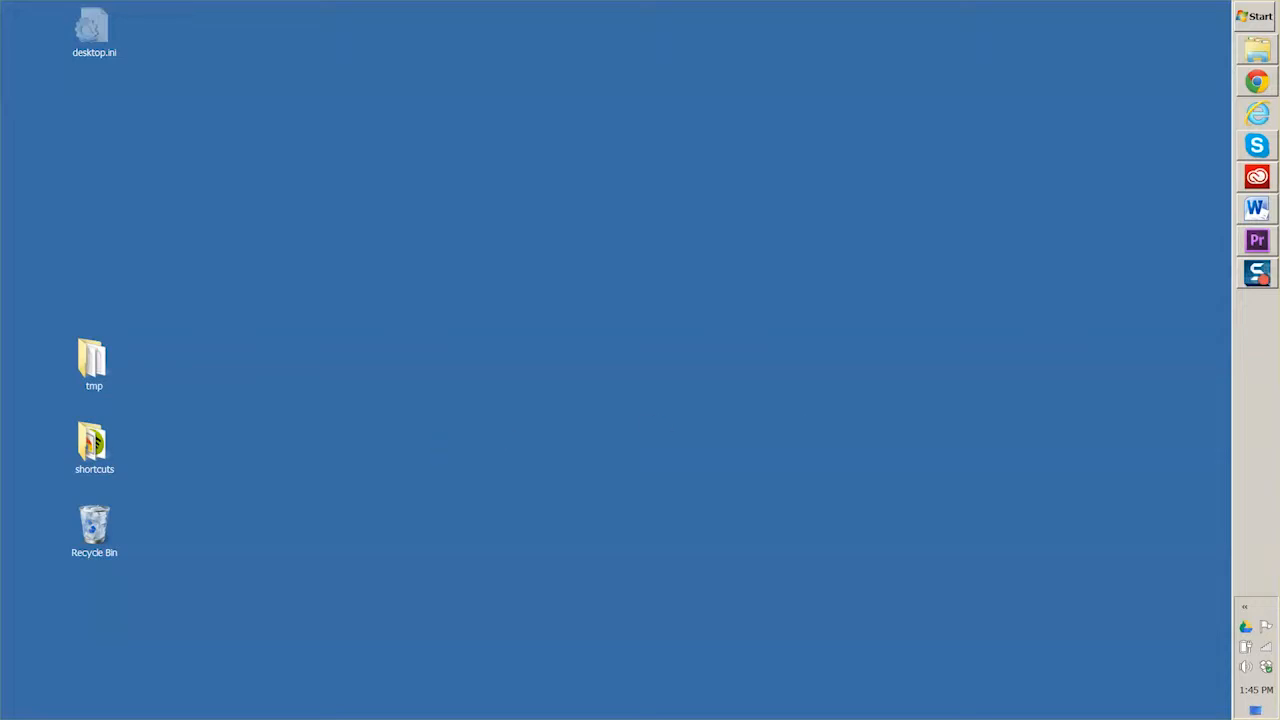
Step: Open the projects folder of ArchivoCeroMasterDubKitV2 and load ArchivoCeroMaster(CS6)V2.prproj in Adobe Premiere Pro
{"action": "left_click_drag", "start_coordinate": [546, 346], "coordinate": [539, 136]}
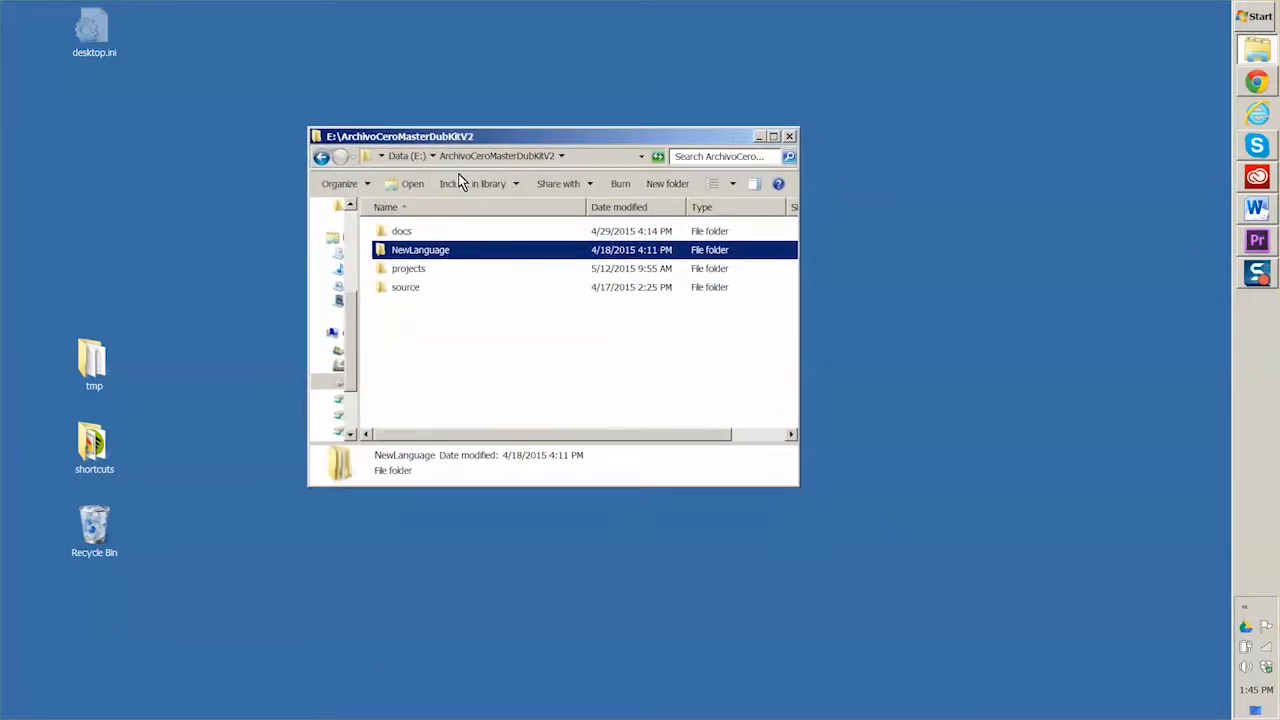
{"action": "left_click", "coordinate": [380, 275]}
{"action": "double_click", "coordinate": [382, 275]}
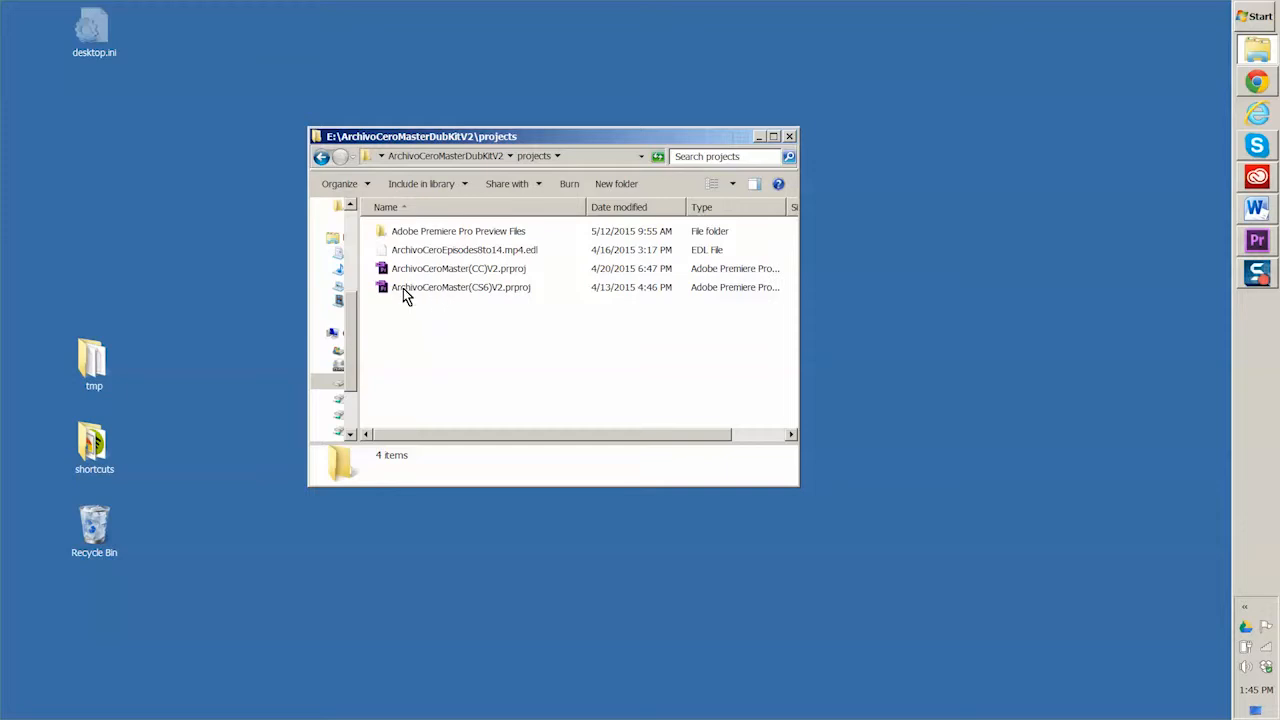
{"action": "left_click_drag", "start_coordinate": [525, 131], "coordinate": [0, 238]}
{"action": "left_click_drag", "start_coordinate": [0, 8], "coordinate": [293, 18]}
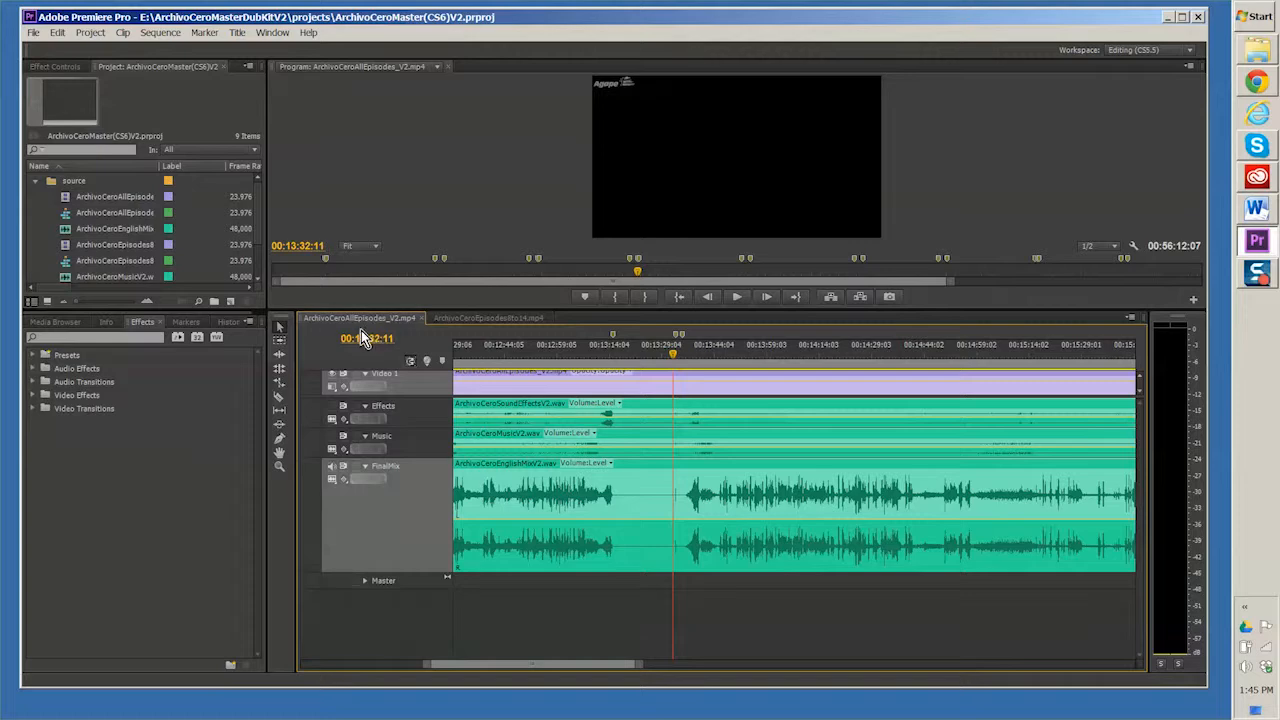
Step: Review the ArchivoCeroAllEpisodes_V2.mp4 sequence at several points along its full length, with its effects, music and final mix tracks
{"action": "left_click", "coordinate": [671, 351]}
{"action": "mouse_move", "coordinate": [671, 351]}
{"action": "left_mouse_down"}
{"action": "mouse_move", "coordinate": [612, 351]}
{"action": "mouse_move", "coordinate": [674, 351]}
{"action": "left_mouse_up"}
{"action": "key", "text": "space"}
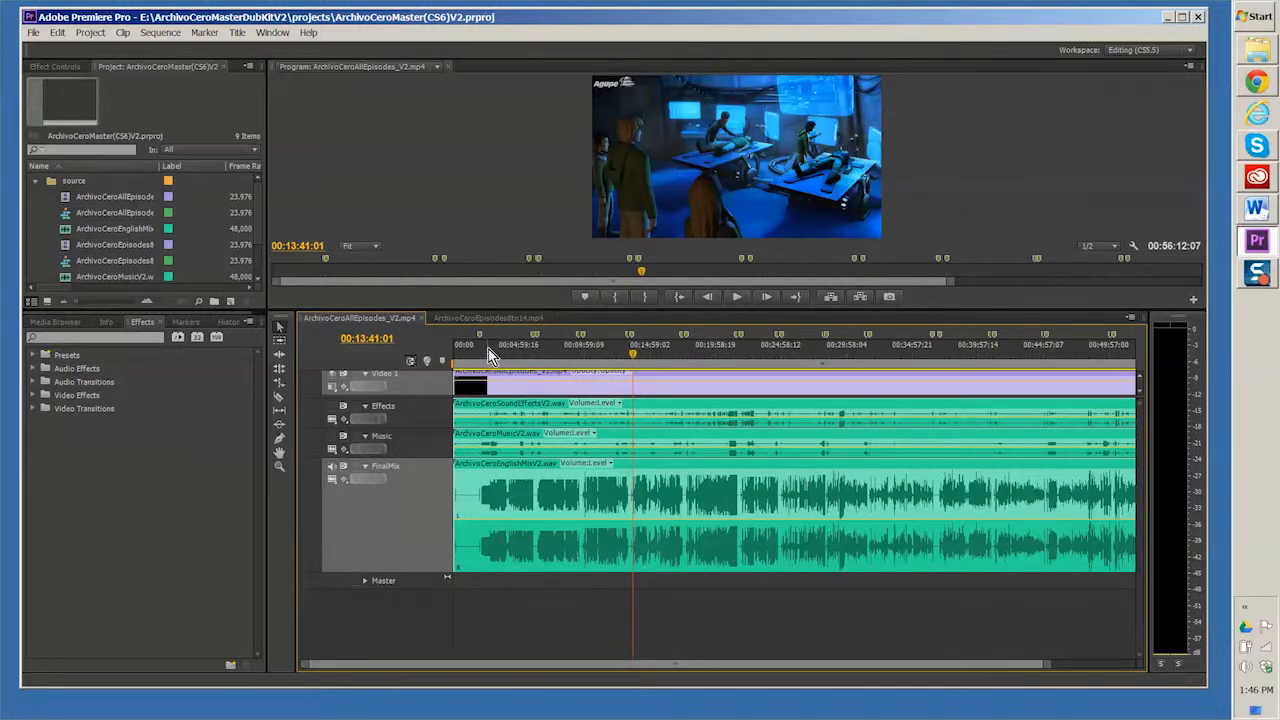
{"action": "left_click_drag", "start_coordinate": [489, 355], "coordinate": [502, 348]}
{"action": "left_click", "coordinate": [521, 350]}
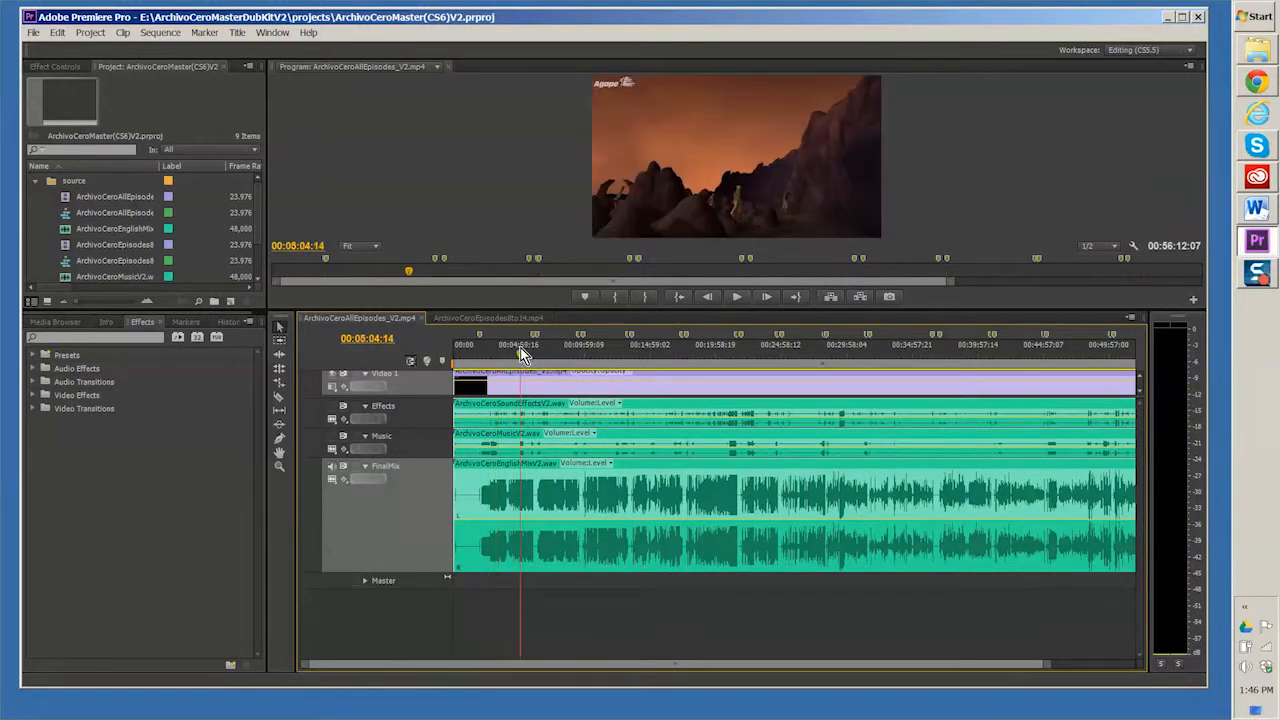
{"action": "left_click", "coordinate": [566, 352]}
{"action": "left_click", "coordinate": [616, 348]}
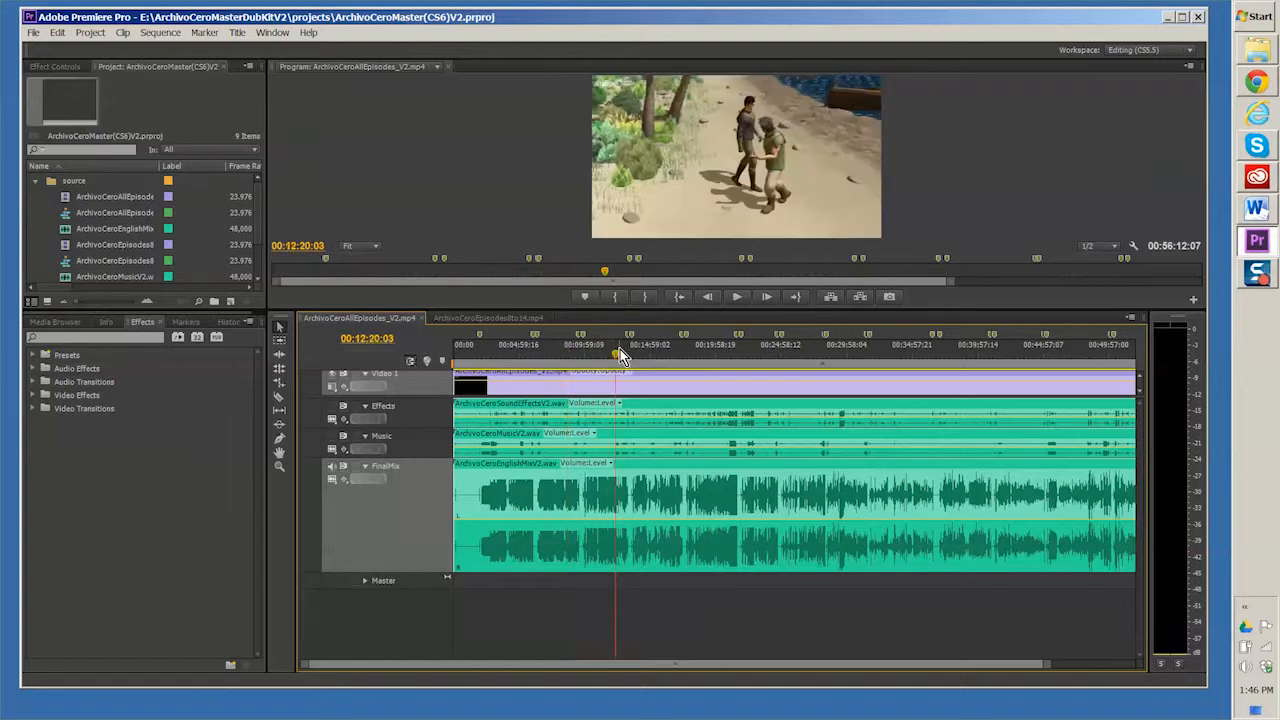
{"action": "left_click", "coordinate": [672, 356]}
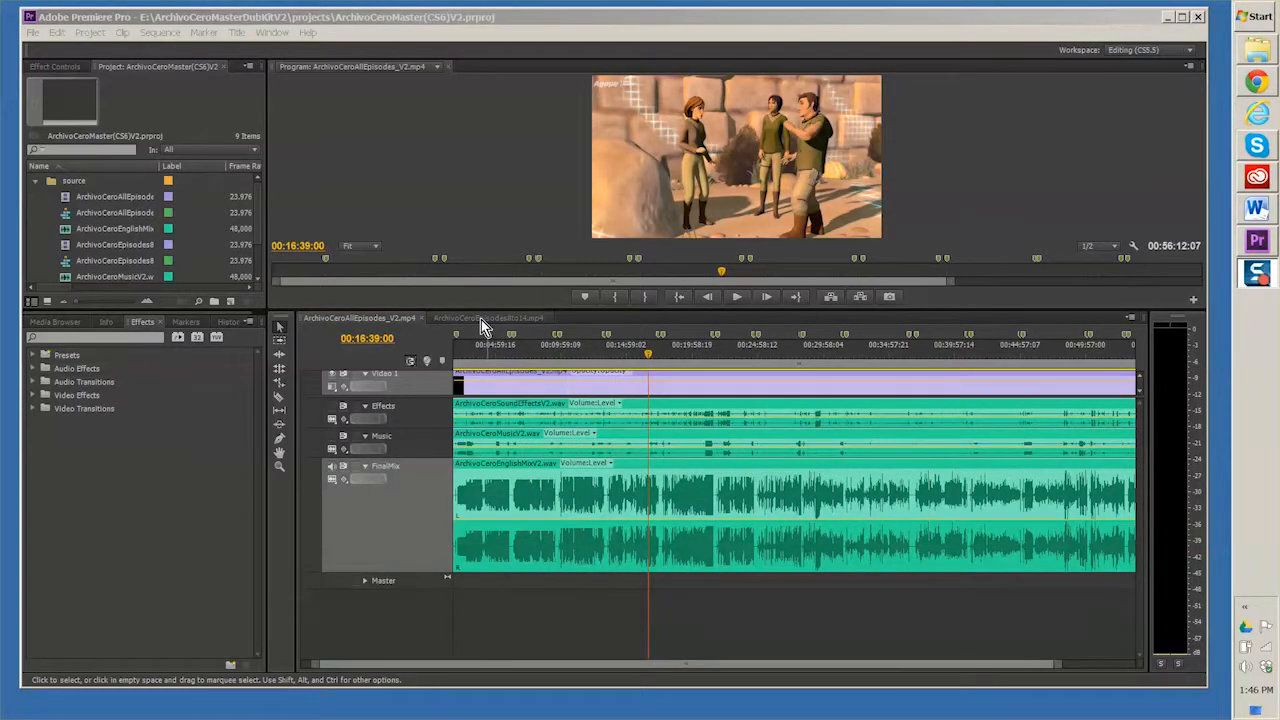
Step: Switch to the ArchivoCeroEpisodes8to14.mp4 sequence and preview its opening scenes
{"action": "left_click", "coordinate": [481, 319]}
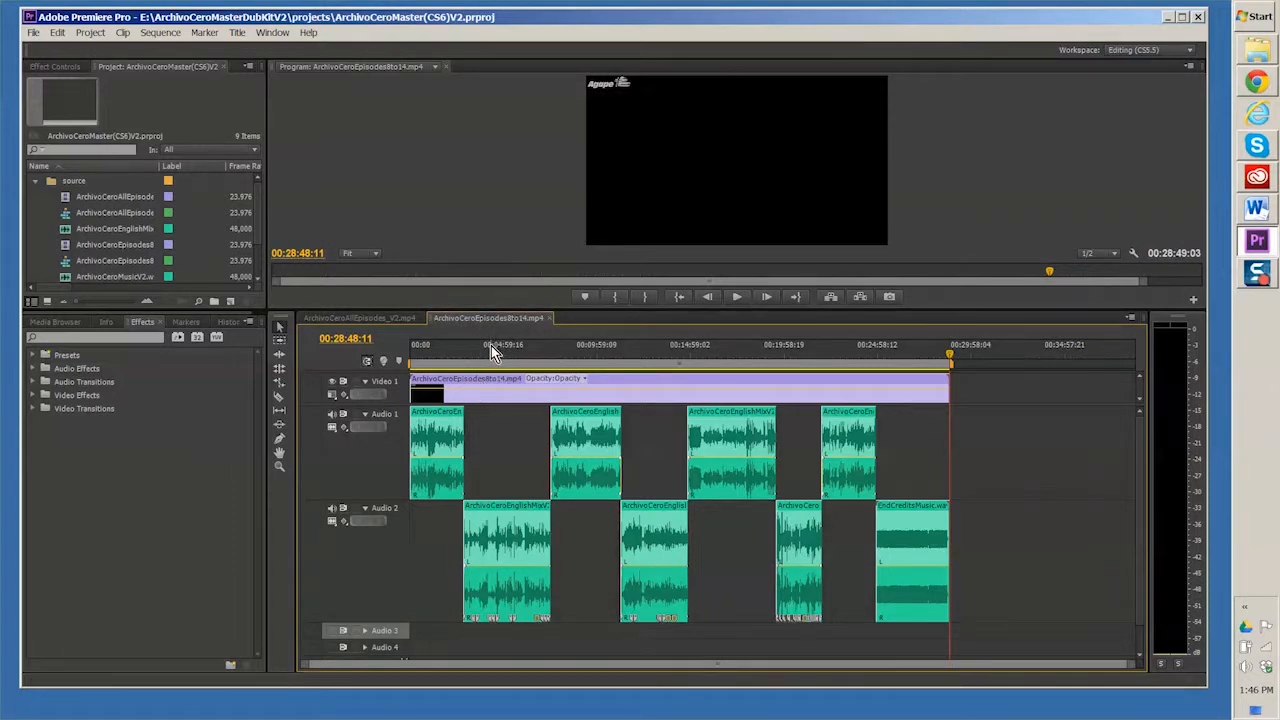
{"action": "left_click", "coordinate": [423, 350]}
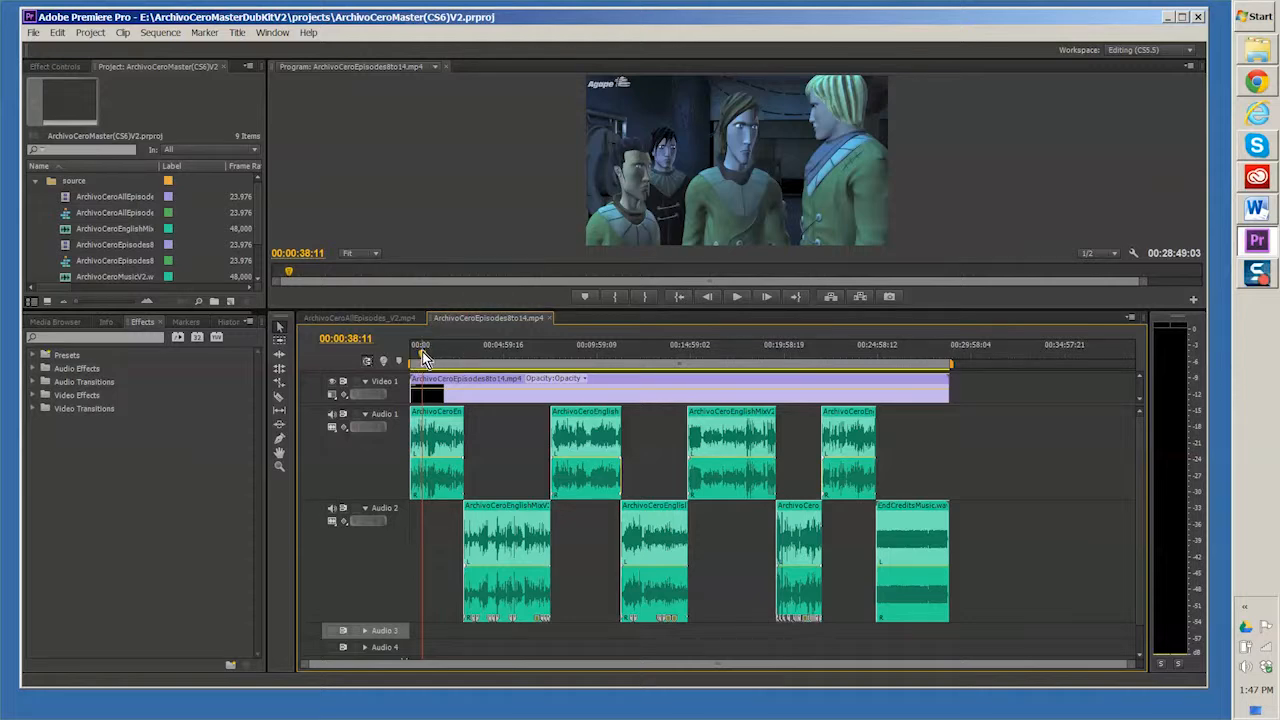
{"action": "left_click_drag", "start_coordinate": [422, 351], "coordinate": [432, 349]}
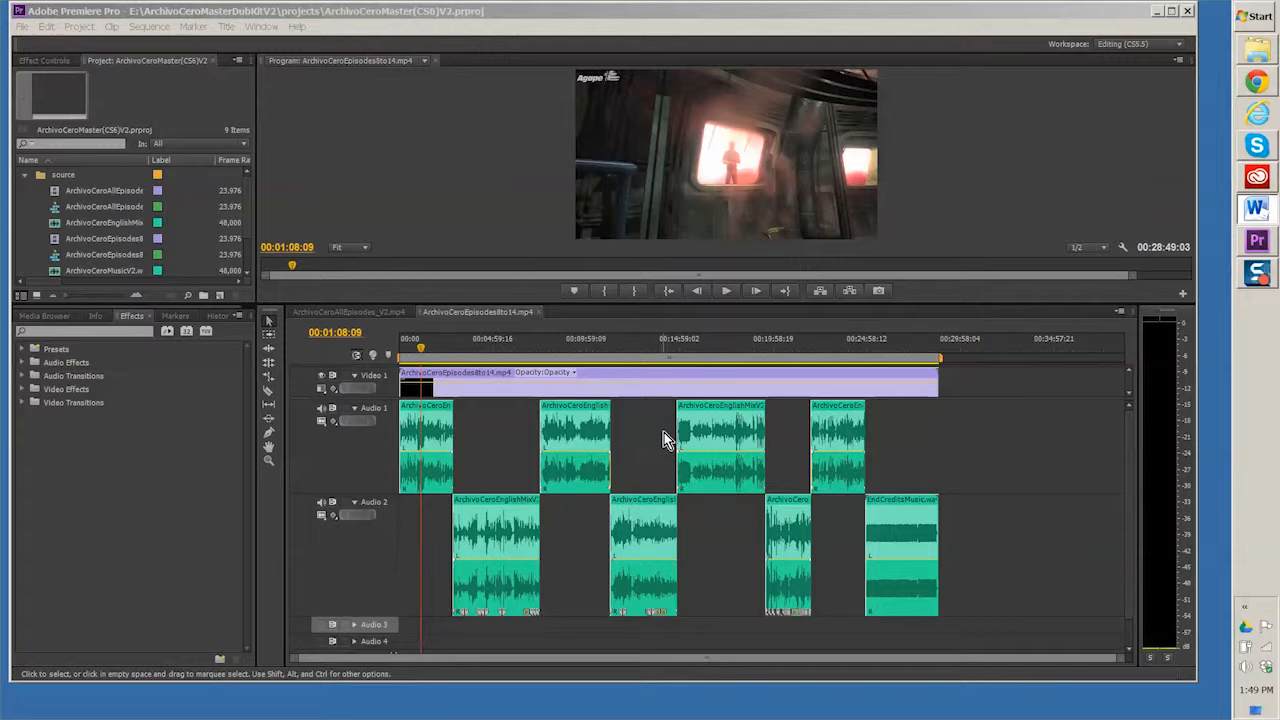
Step: Examine the transition between the first Audio 1 clip and the first Audio 2 clip, around 00:02:44:12
{"action": "left_click", "coordinate": [451, 349]}
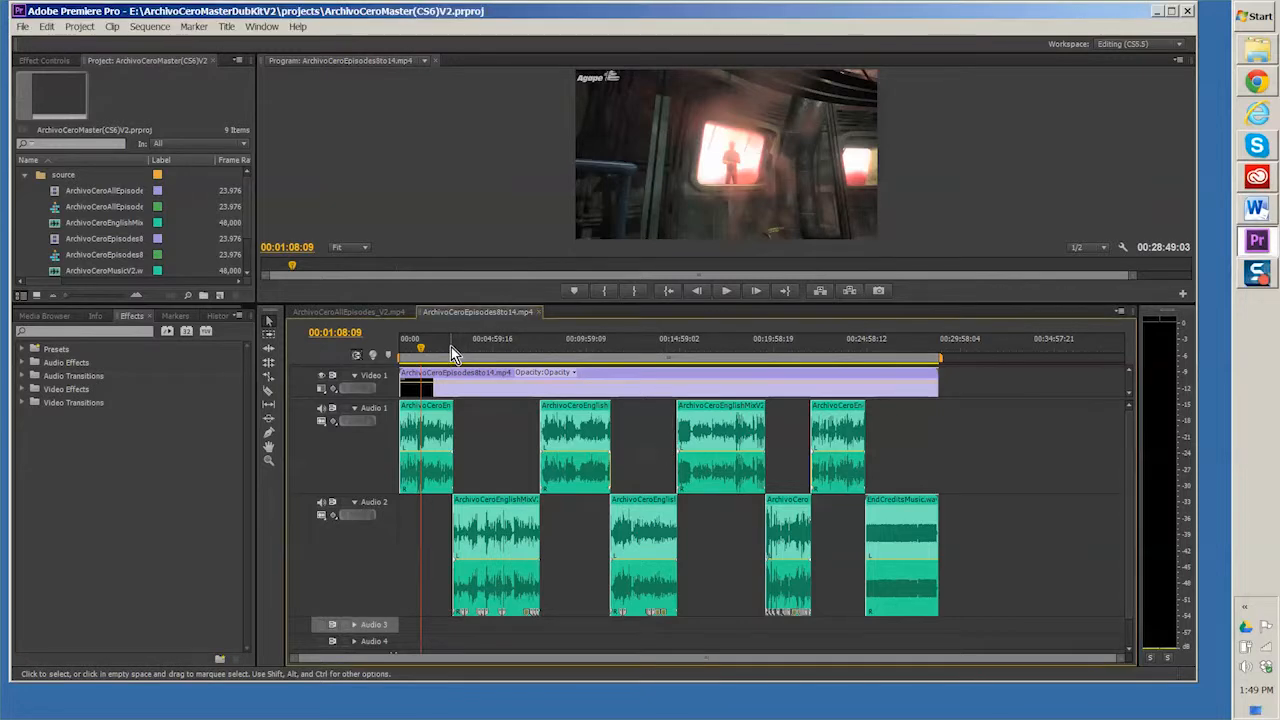
{"action": "key", "text": "equal"}
{"action": "key", "text": "equal"}
{"action": "key", "text": "equal"}
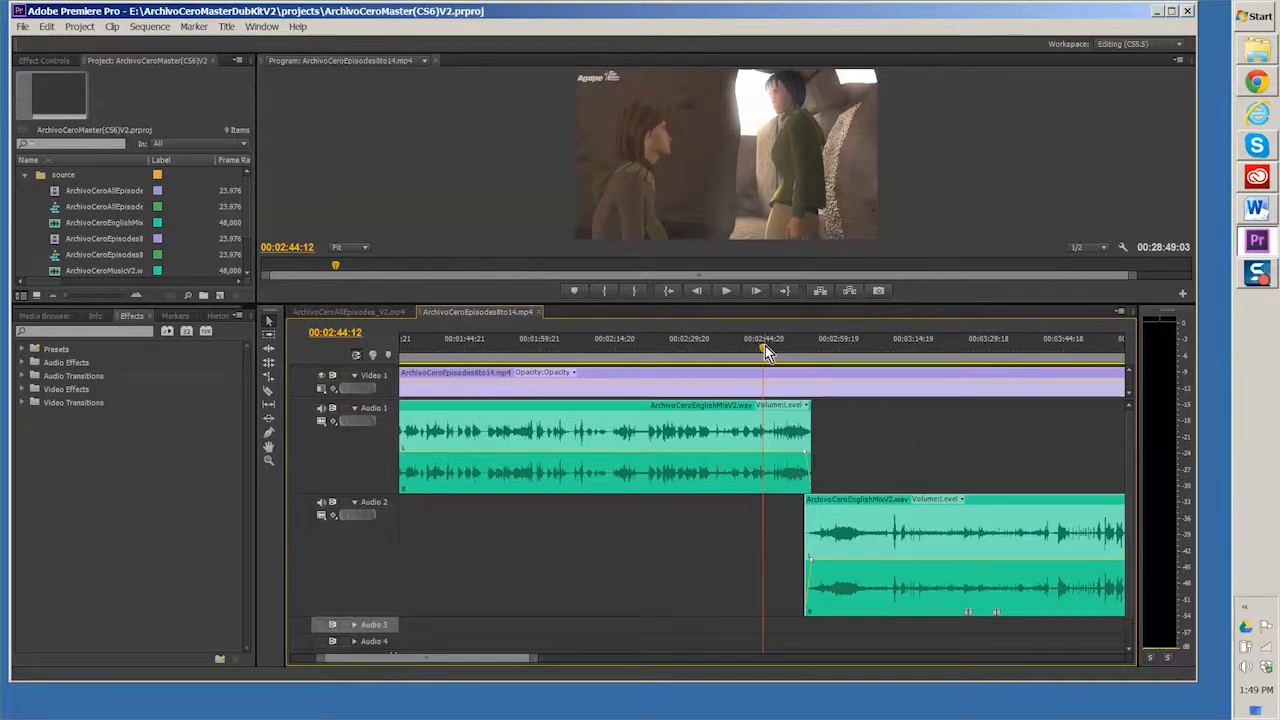
{"action": "key", "text": "minus"}
{"action": "key", "text": "minus"}
{"action": "key", "text": "minus"}
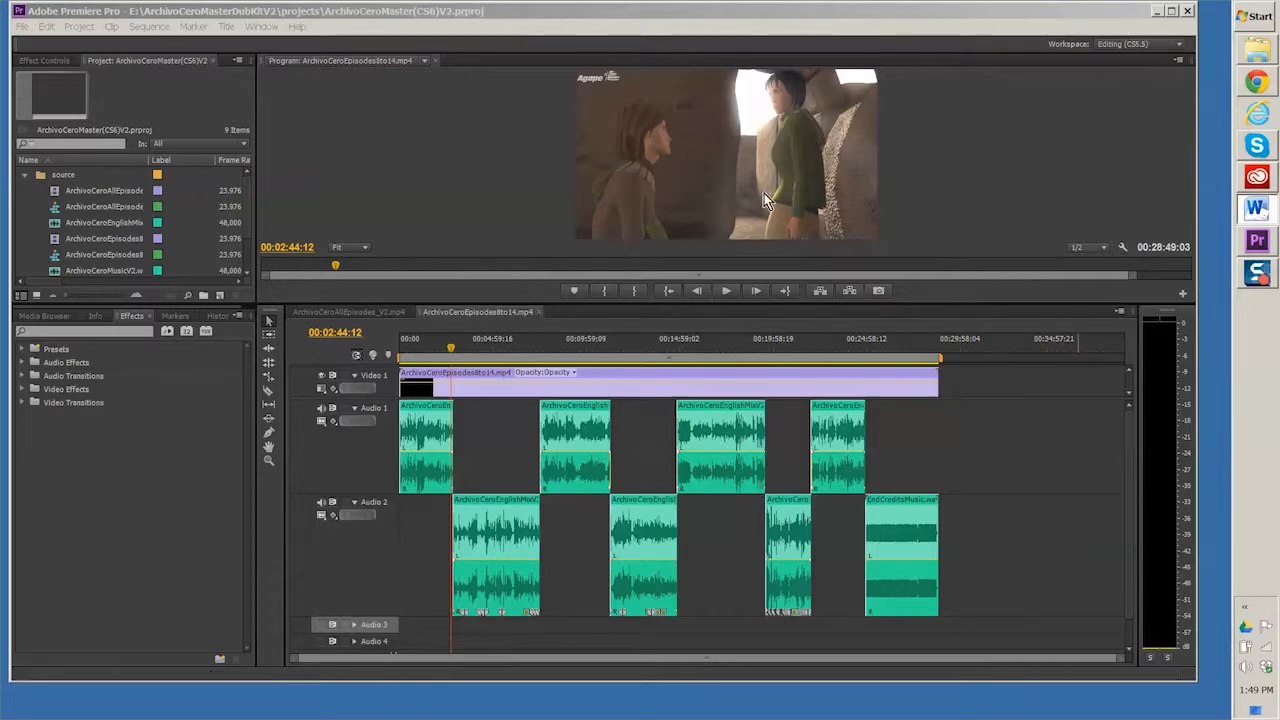
Step: Minimize Premiere Pro and open the translation folder inside NewLanguage in the dub kit
{"action": "left_click", "coordinate": [1155, 11]}
{"action": "left_click", "coordinate": [1257, 48]}
{"action": "left_click_drag", "start_coordinate": [668, 254], "coordinate": [417, 143]}
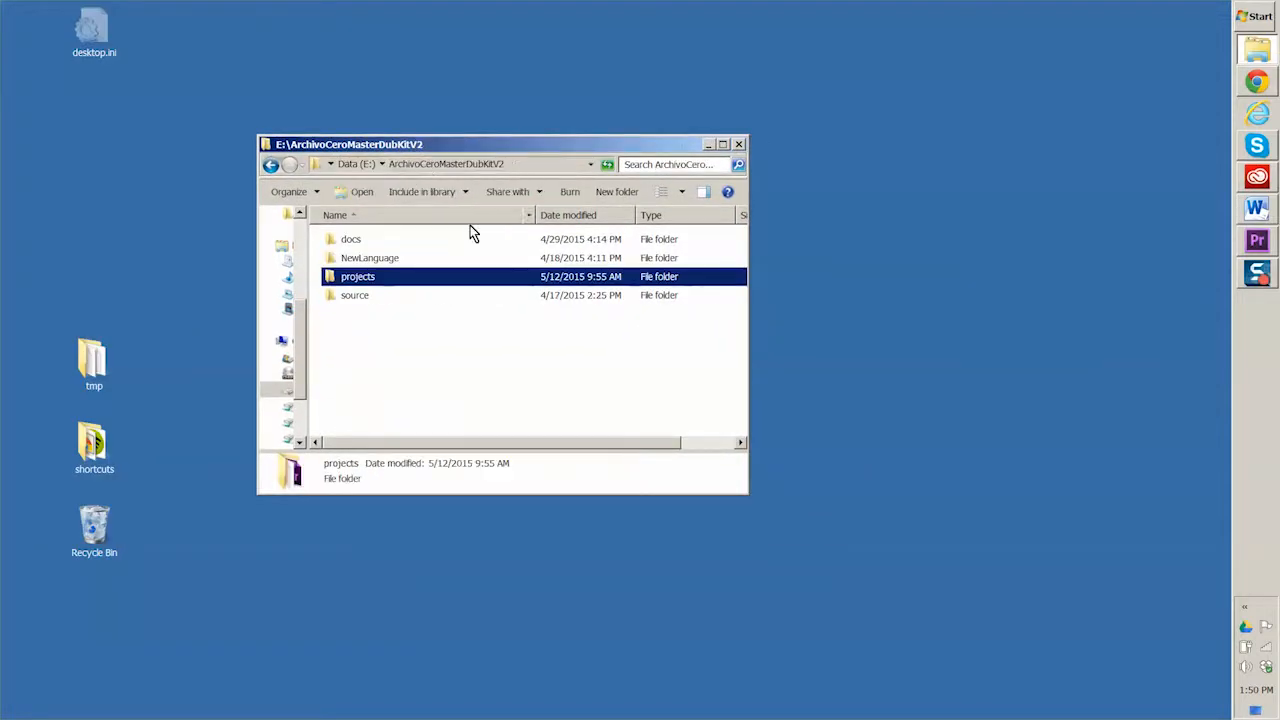
{"action": "double_click", "coordinate": [340, 258]}
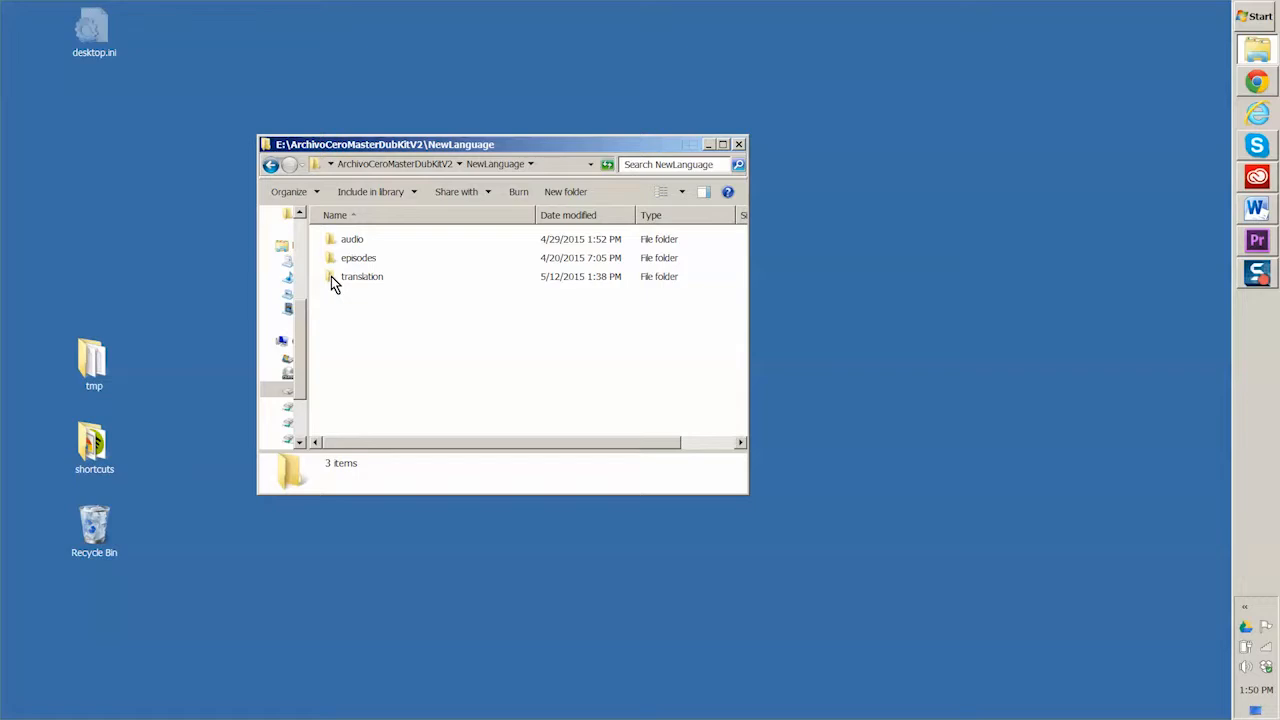
{"action": "double_click", "coordinate": [333, 277]}
Step: Open ArchivoCeroDubMaster.ass in Aegisub and load its associated audio and video files
{"action": "left_click", "coordinate": [333, 338]}
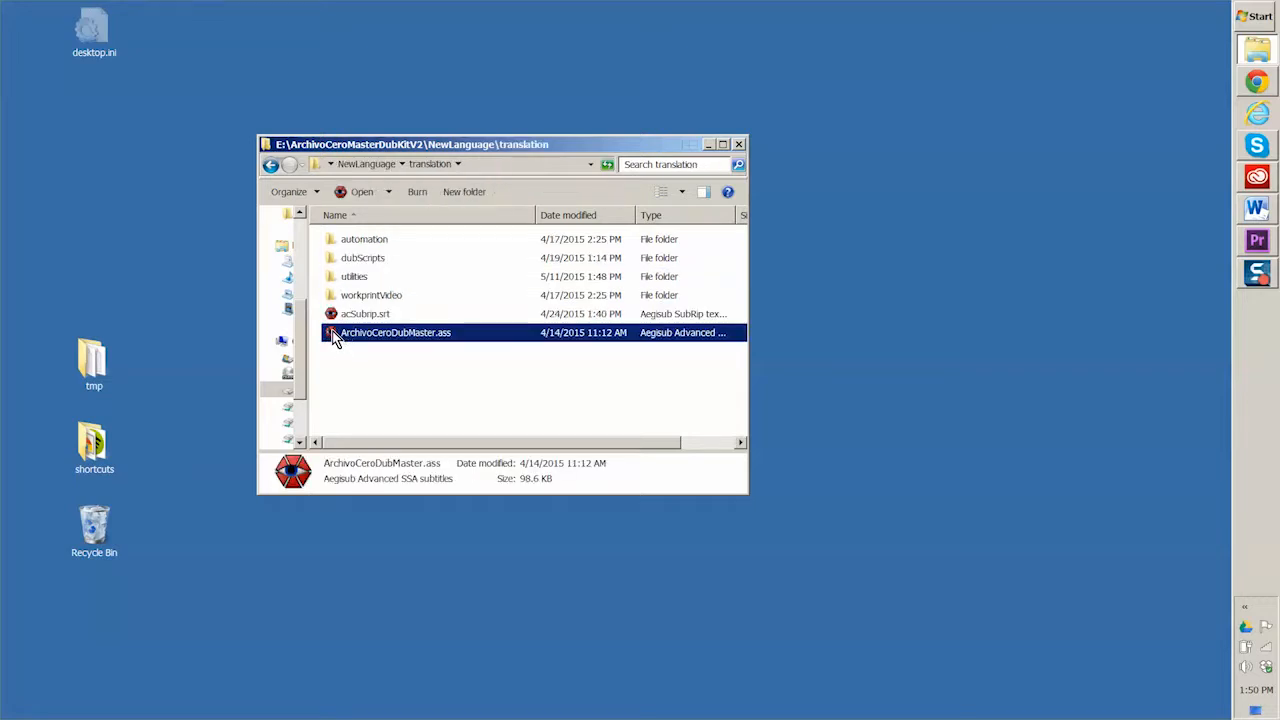
{"action": "double_click", "coordinate": [333, 335]}
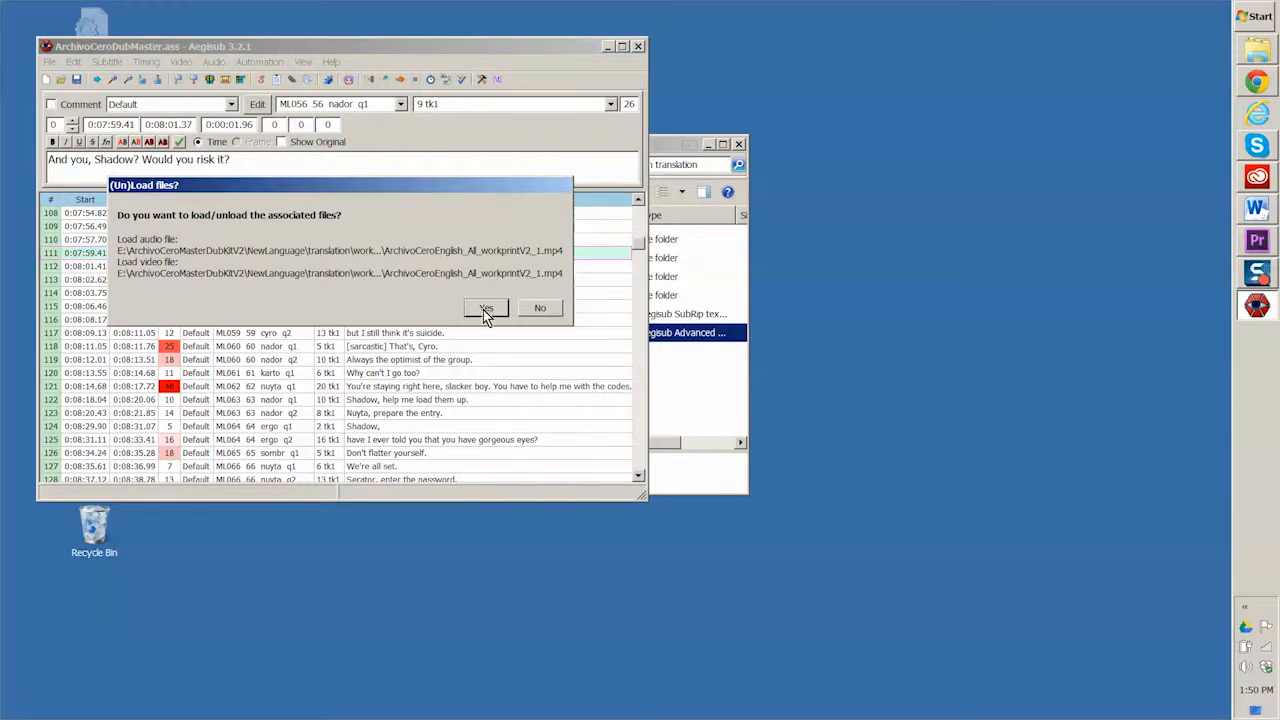
{"action": "left_click", "coordinate": [484, 311]}
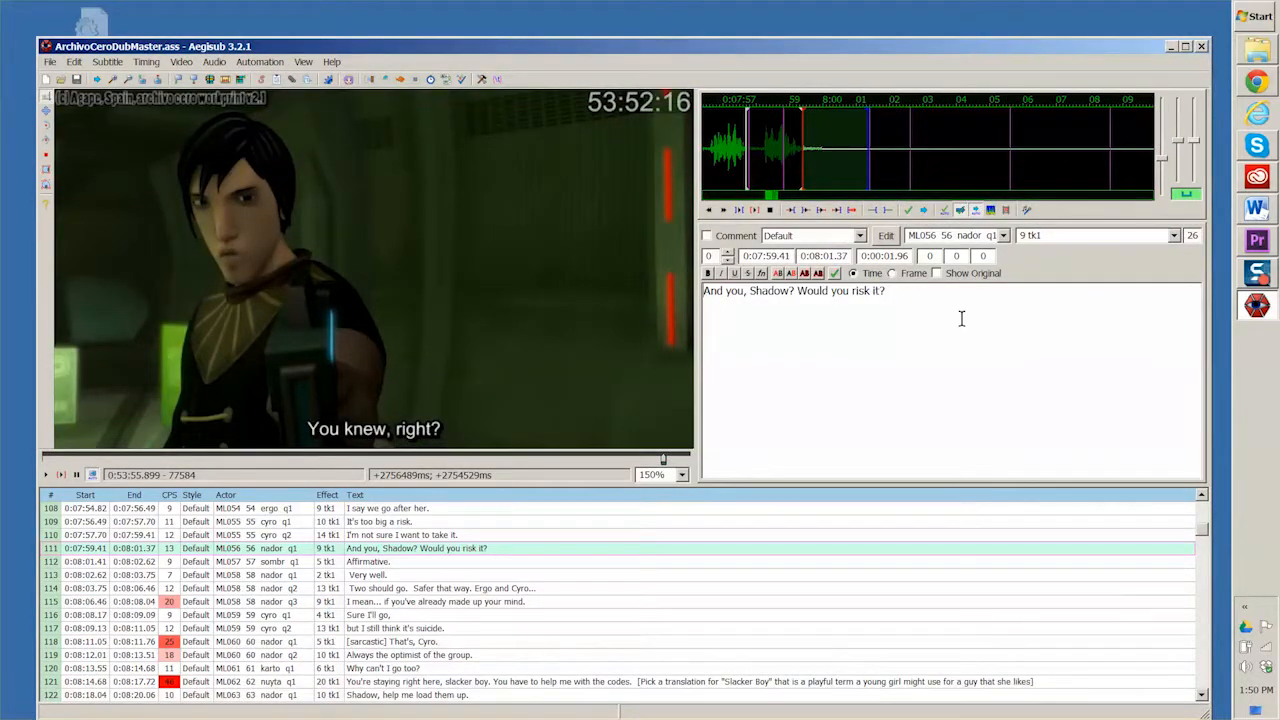
{"action": "left_click_drag", "start_coordinate": [440, 46], "coordinate": [419, 15]}
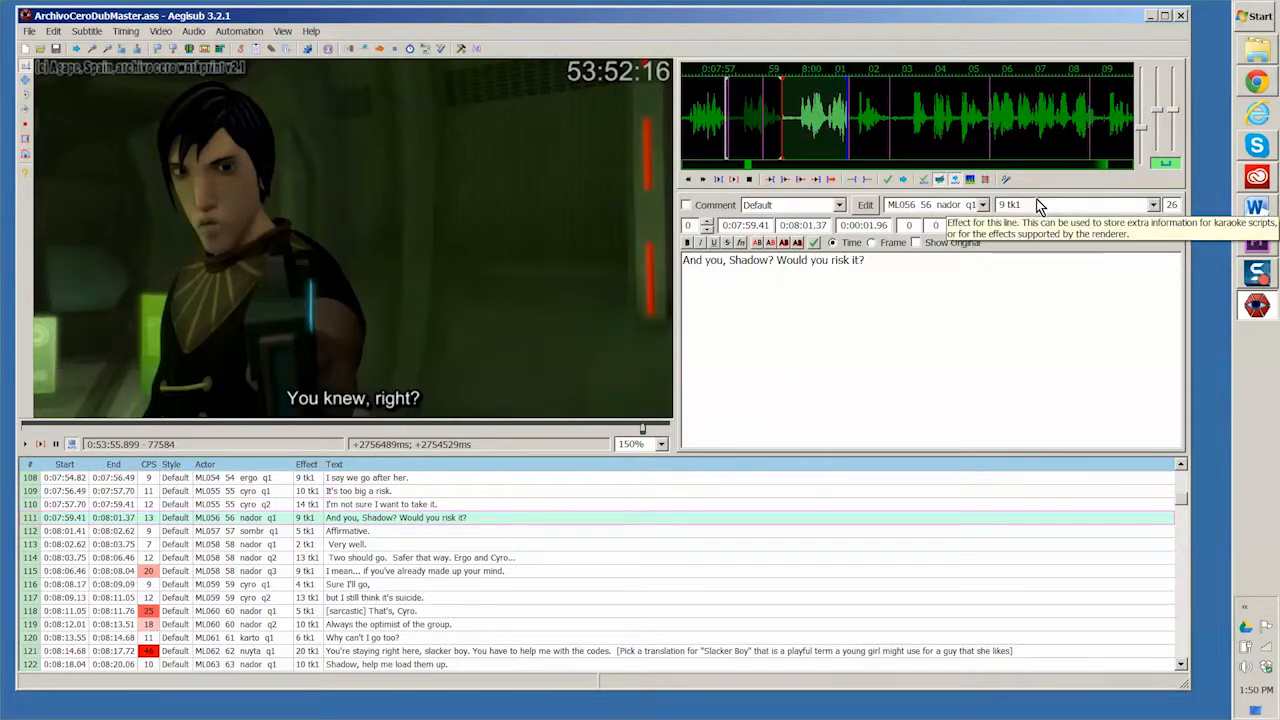
Step: Search the Effect field of all rows for tk2, keeping the subtitle list unobstructed
{"action": "key", "text": "ctrl+f"}
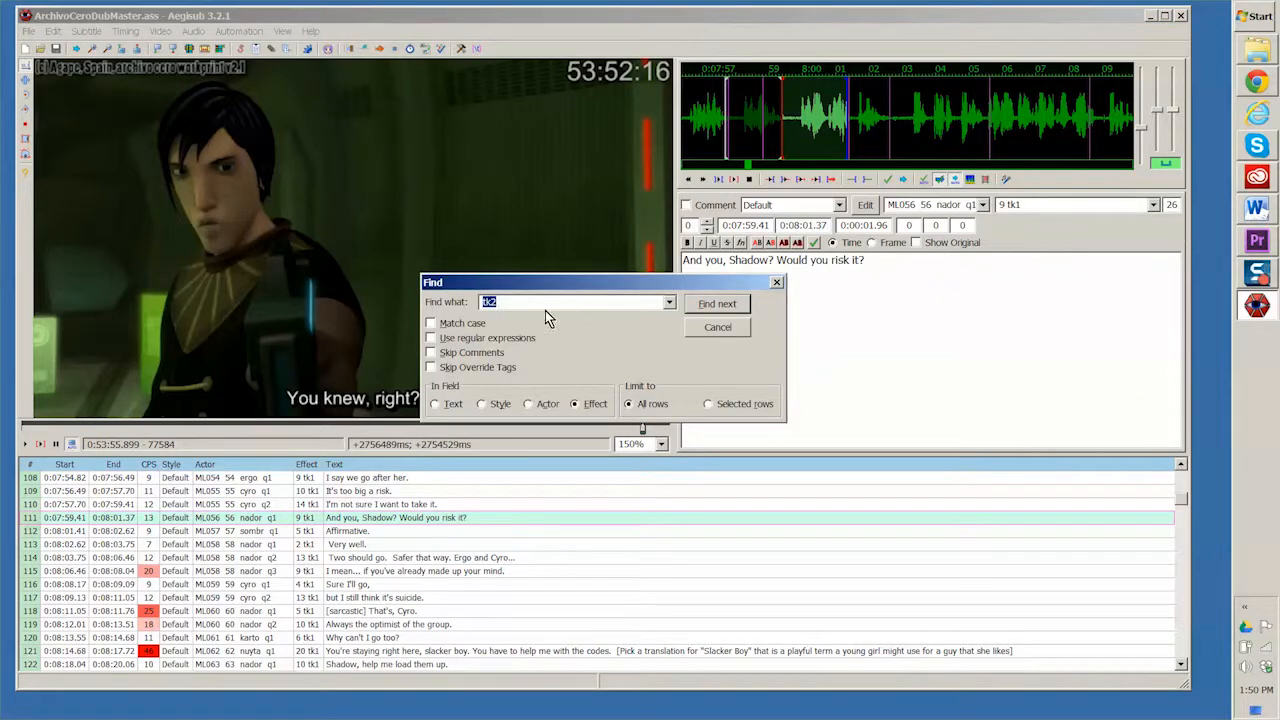
{"action": "left_click", "coordinate": [720, 312]}
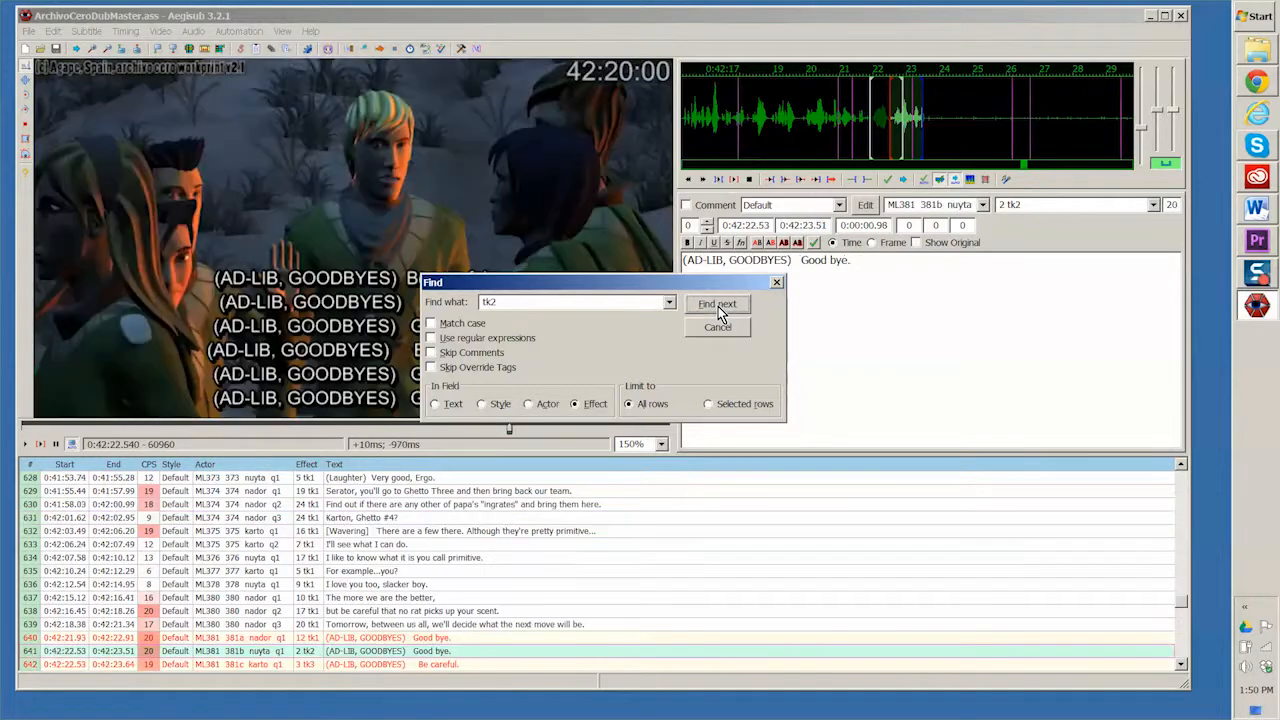
{"action": "left_click_drag", "start_coordinate": [650, 285], "coordinate": [670, 101]}
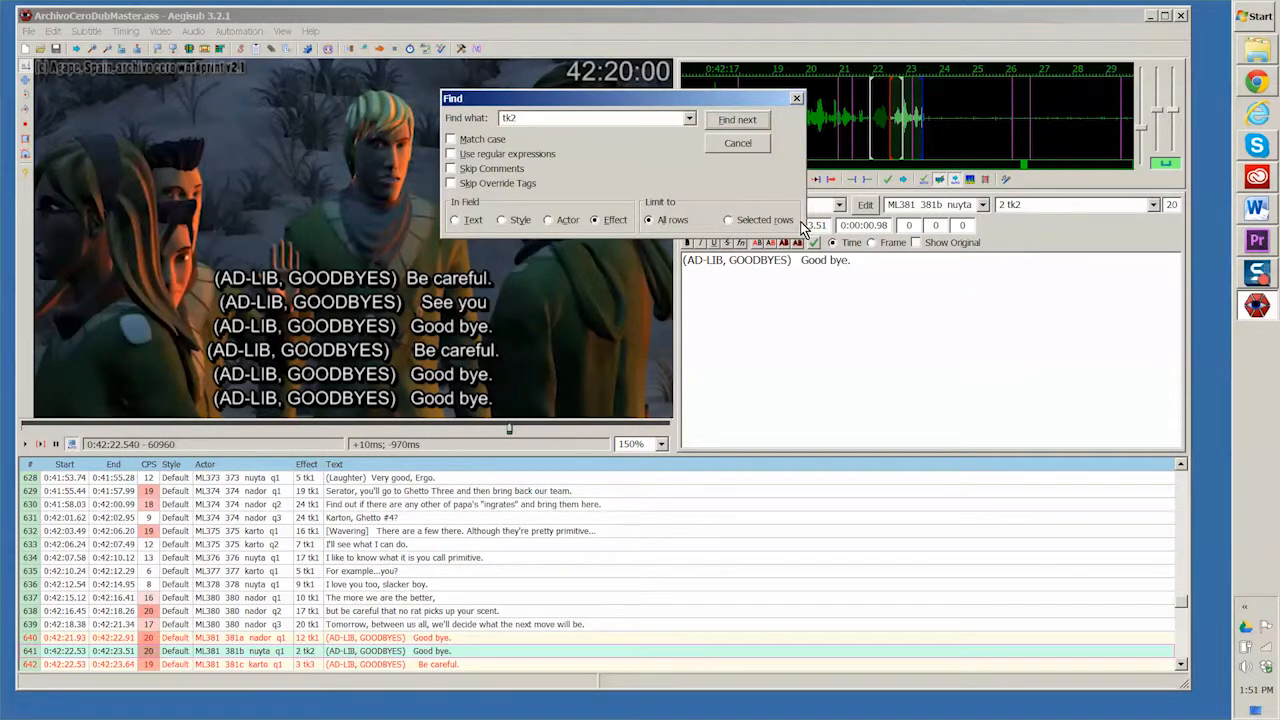
Step: Delete the duplicate ad-lib goodbye lines ML381 381b through 381f, keeping only line 381a
{"action": "left_click", "coordinate": [1181, 664]}
{"action": "left_click", "coordinate": [1181, 664]}
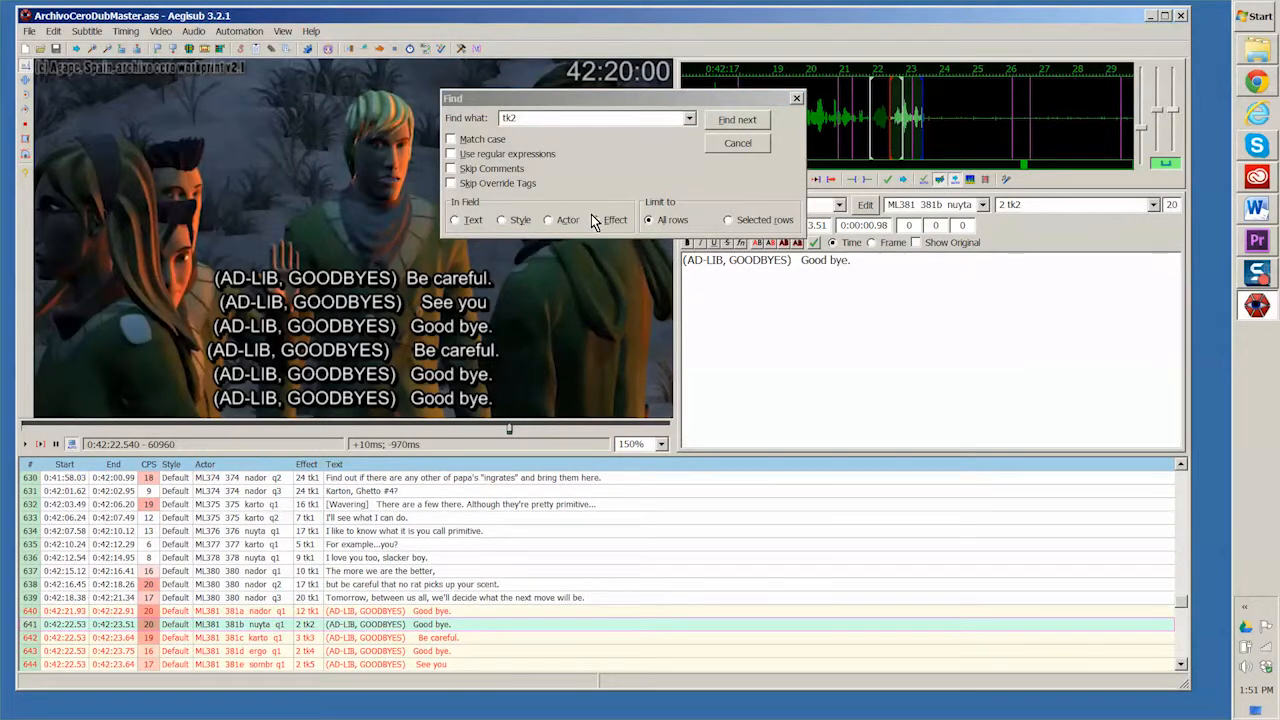
{"action": "left_click", "coordinate": [1181, 664]}
{"action": "left_click", "coordinate": [1181, 664]}
{"action": "left_click", "coordinate": [1181, 664]}
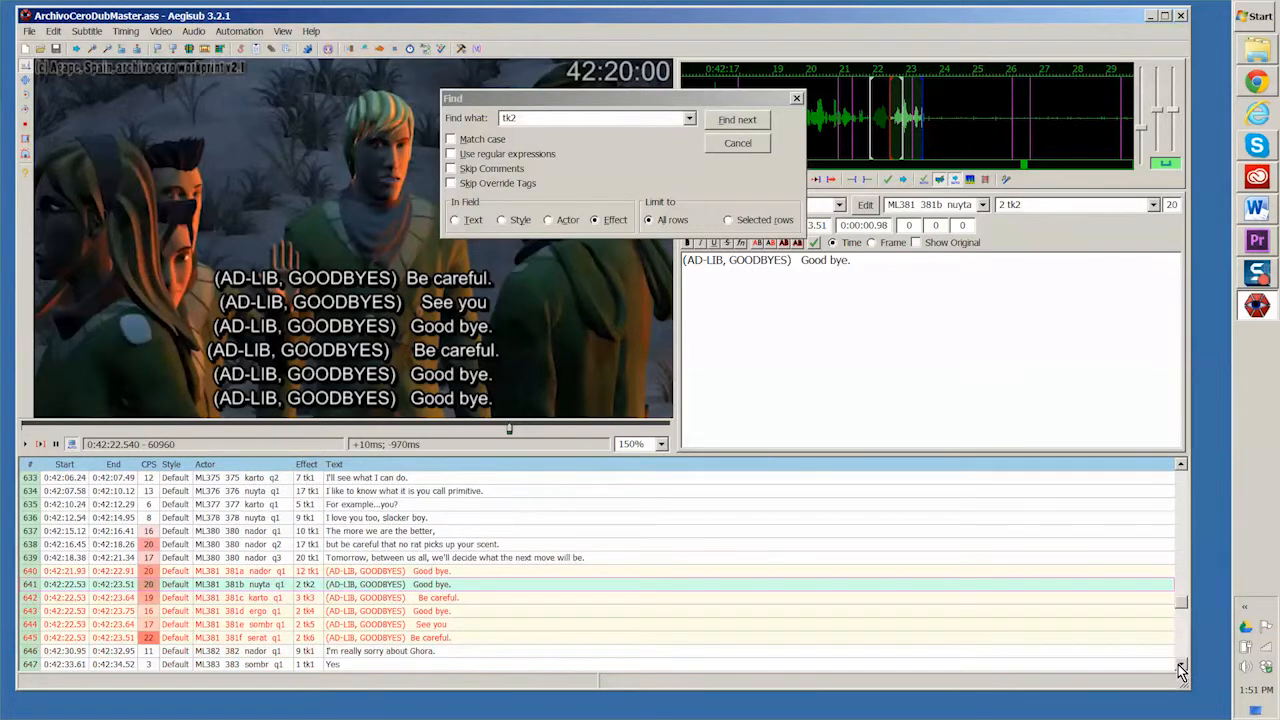
{"action": "left_click", "coordinate": [342, 640], "text": "shift"}
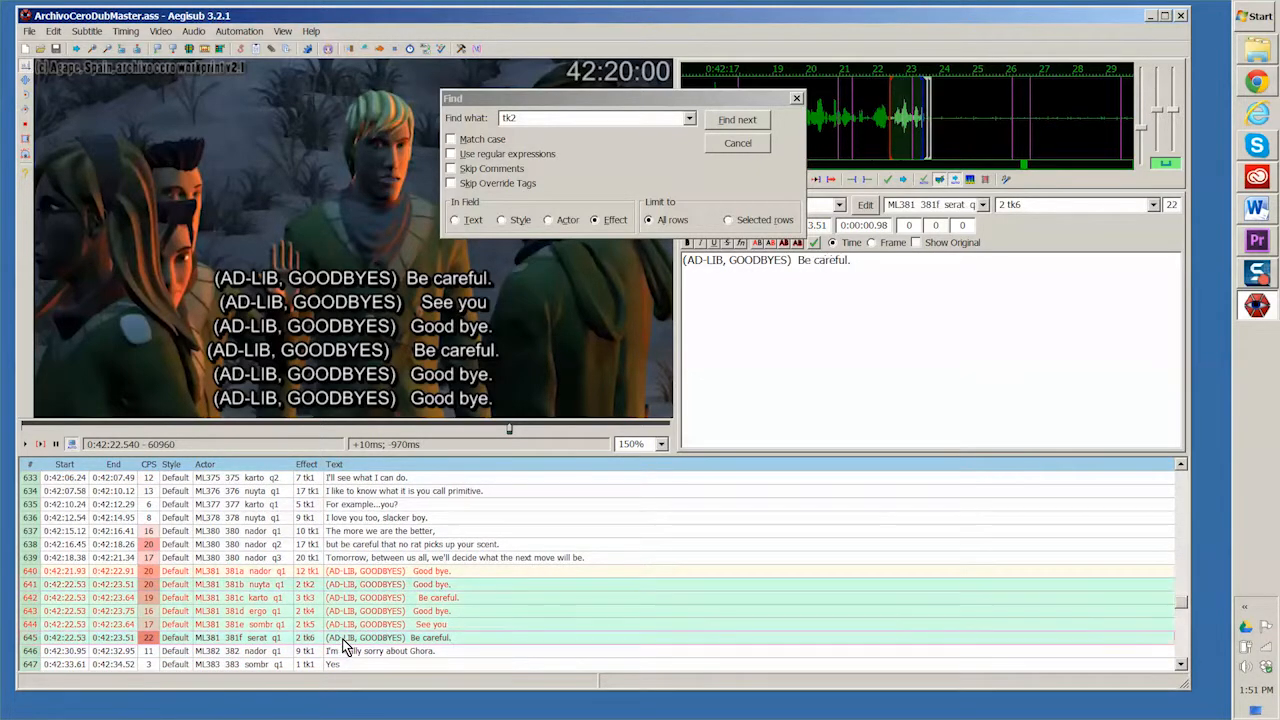
{"action": "right_click", "coordinate": [344, 595]}
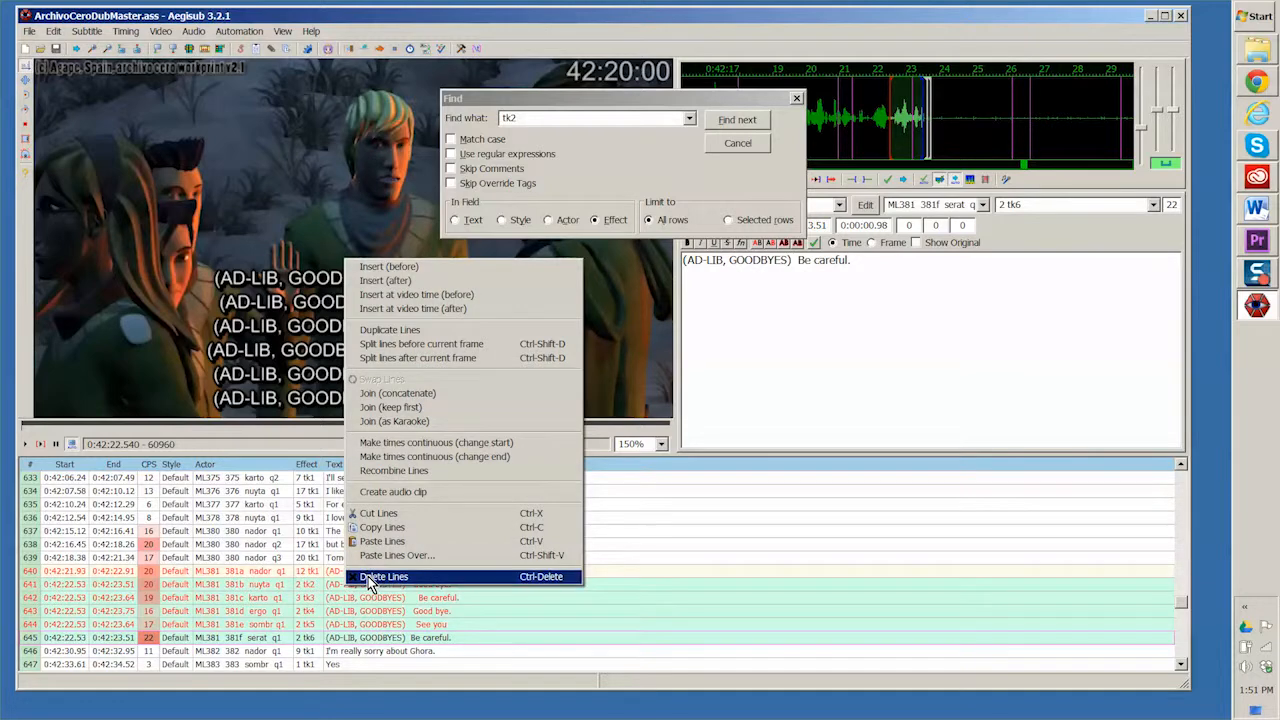
{"action": "left_click", "coordinate": [383, 577]}
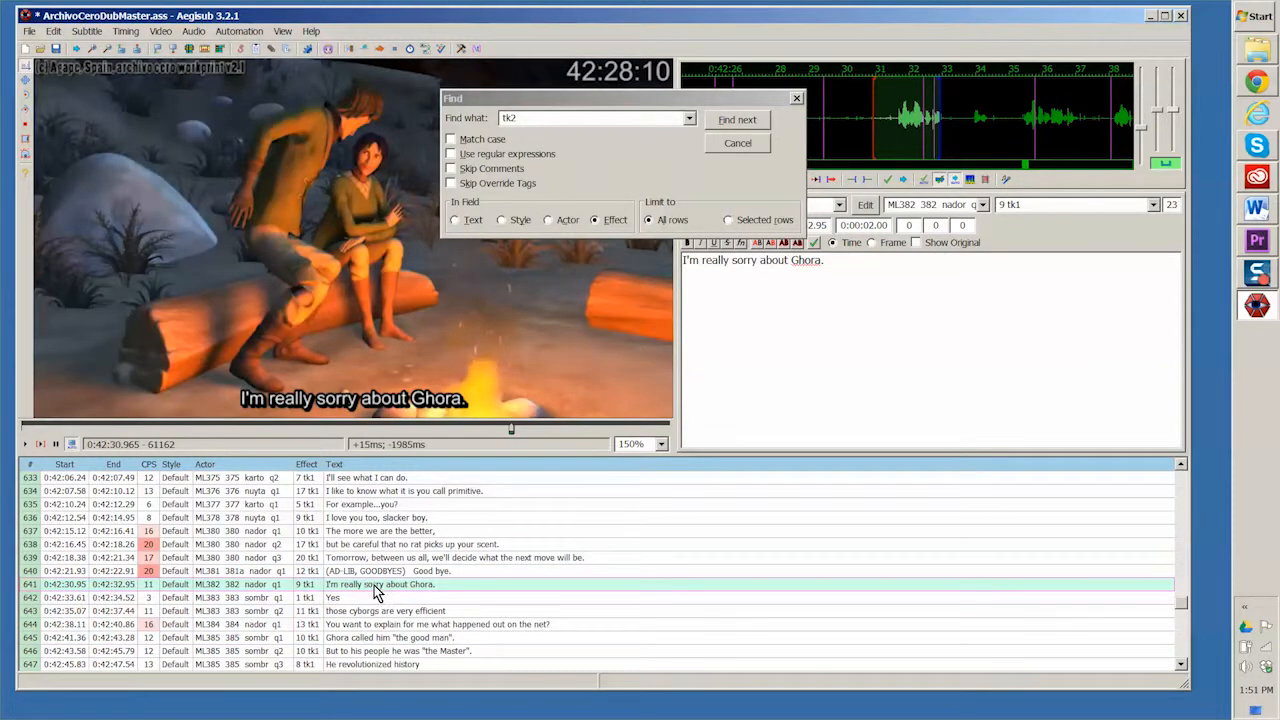
Step: Find the next tk2 line and delete the duplicate laughter lines ML489 489b through 489d
{"action": "left_click", "coordinate": [737, 122]}
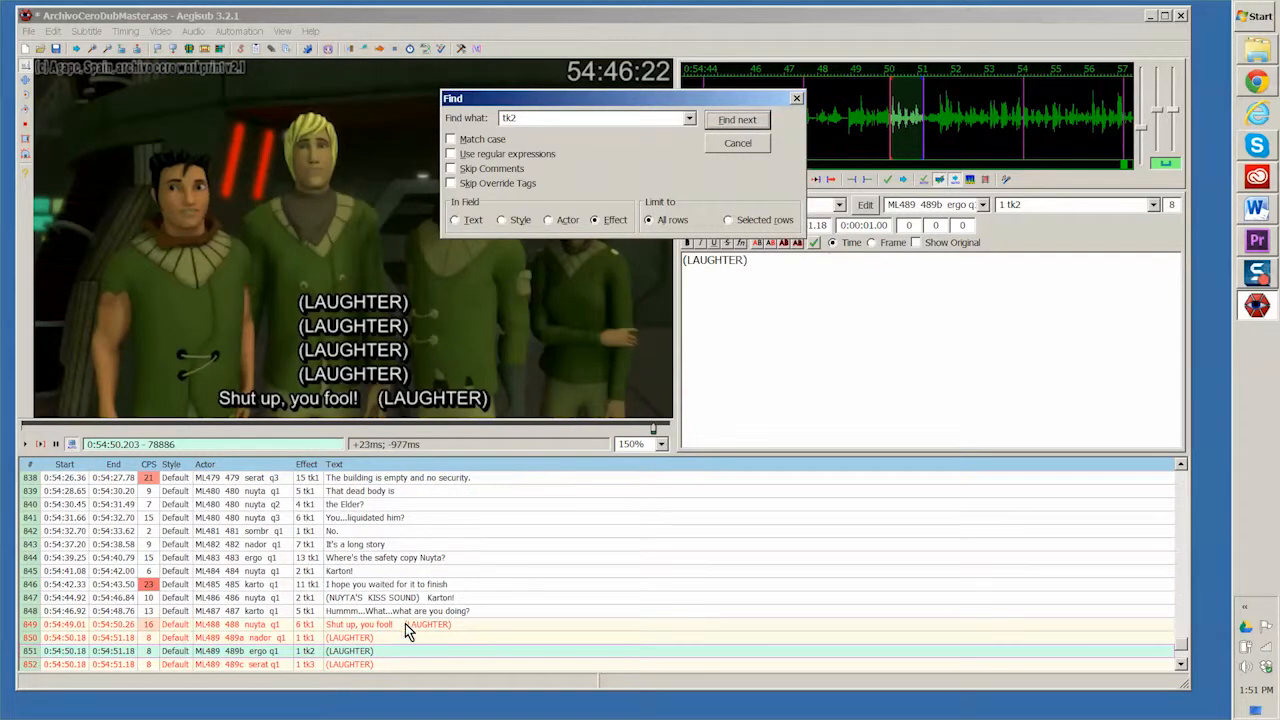
{"action": "left_click", "coordinate": [1181, 665]}
{"action": "left_click", "coordinate": [1181, 665]}
{"action": "left_click", "coordinate": [1181, 665]}
{"action": "left_click", "coordinate": [1181, 665]}
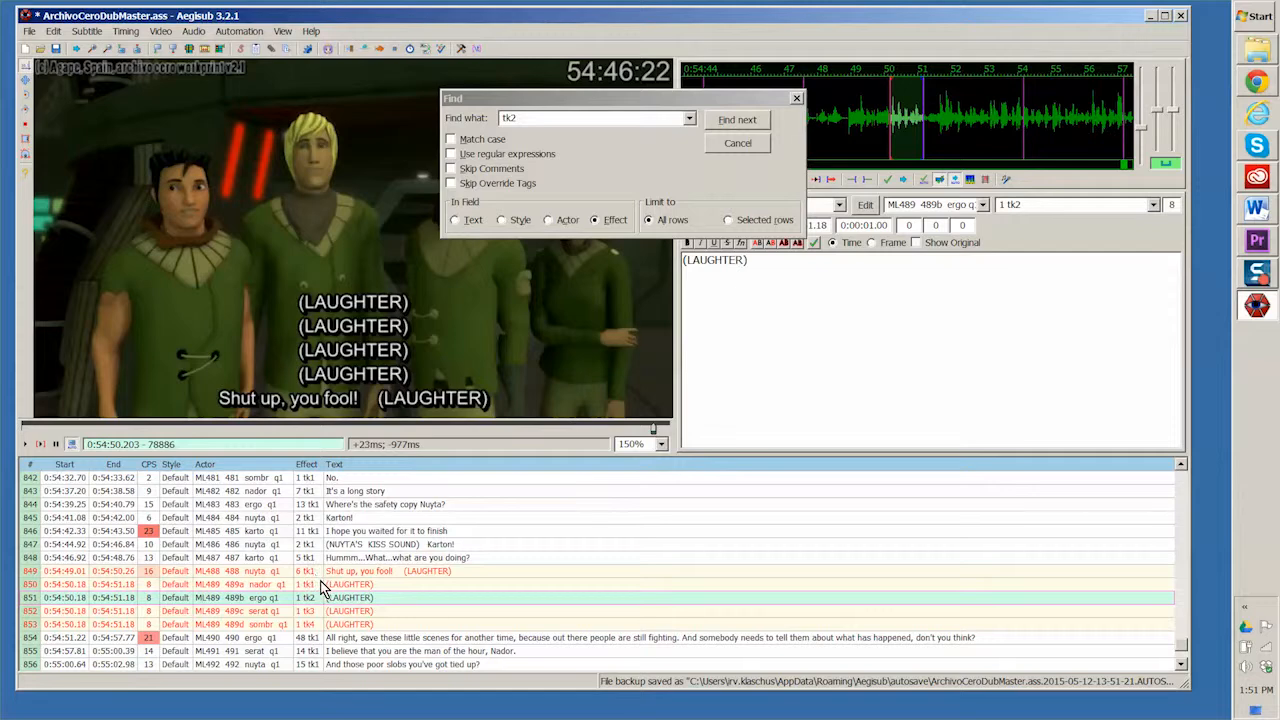
{"action": "left_click", "coordinate": [274, 627], "text": "shift"}
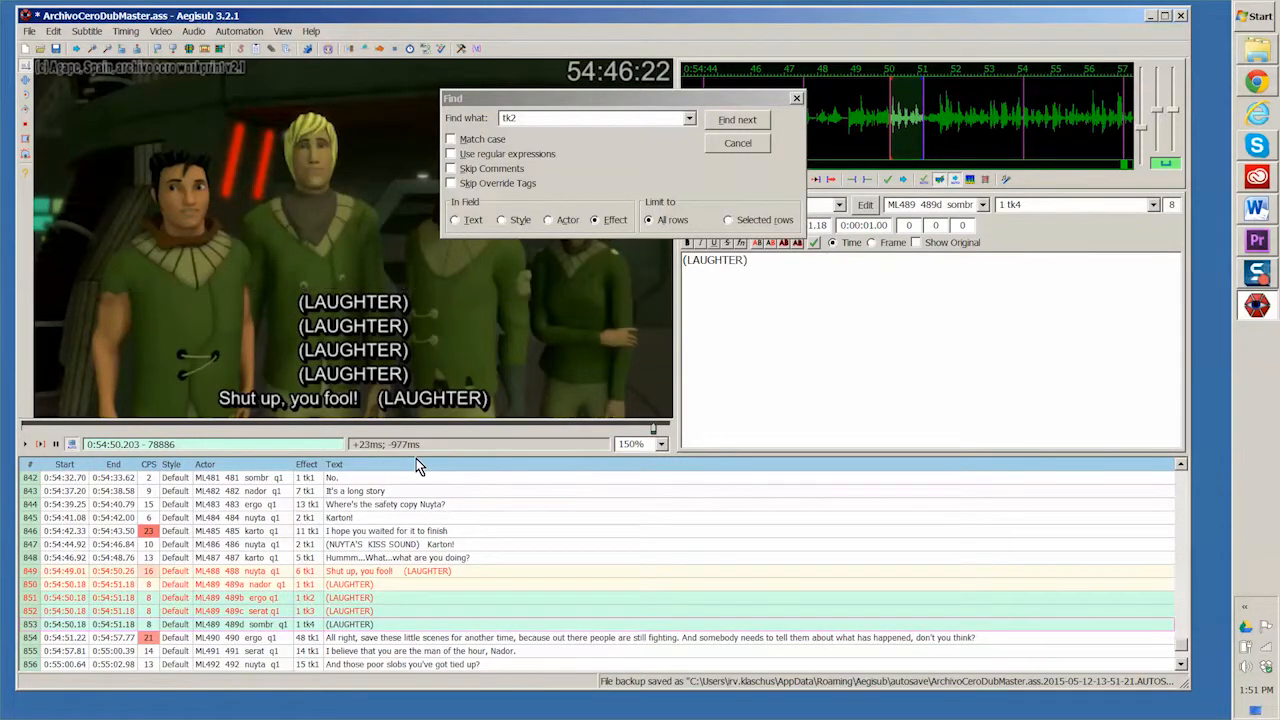
{"action": "right_click", "coordinate": [279, 603]}
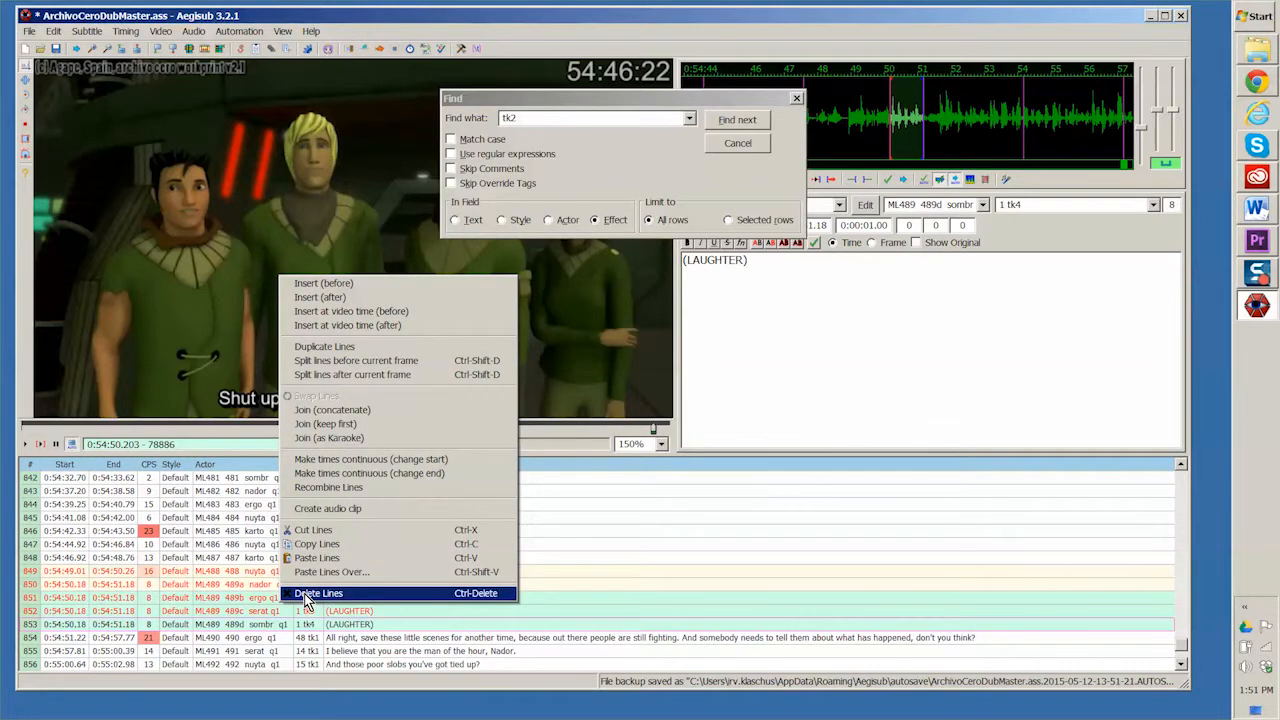
{"action": "left_click", "coordinate": [308, 594]}
Step: Find the next tk2 line and delete the duplicate mocking line ML011 11b about historical knowledge
{"action": "left_click", "coordinate": [746, 119]}
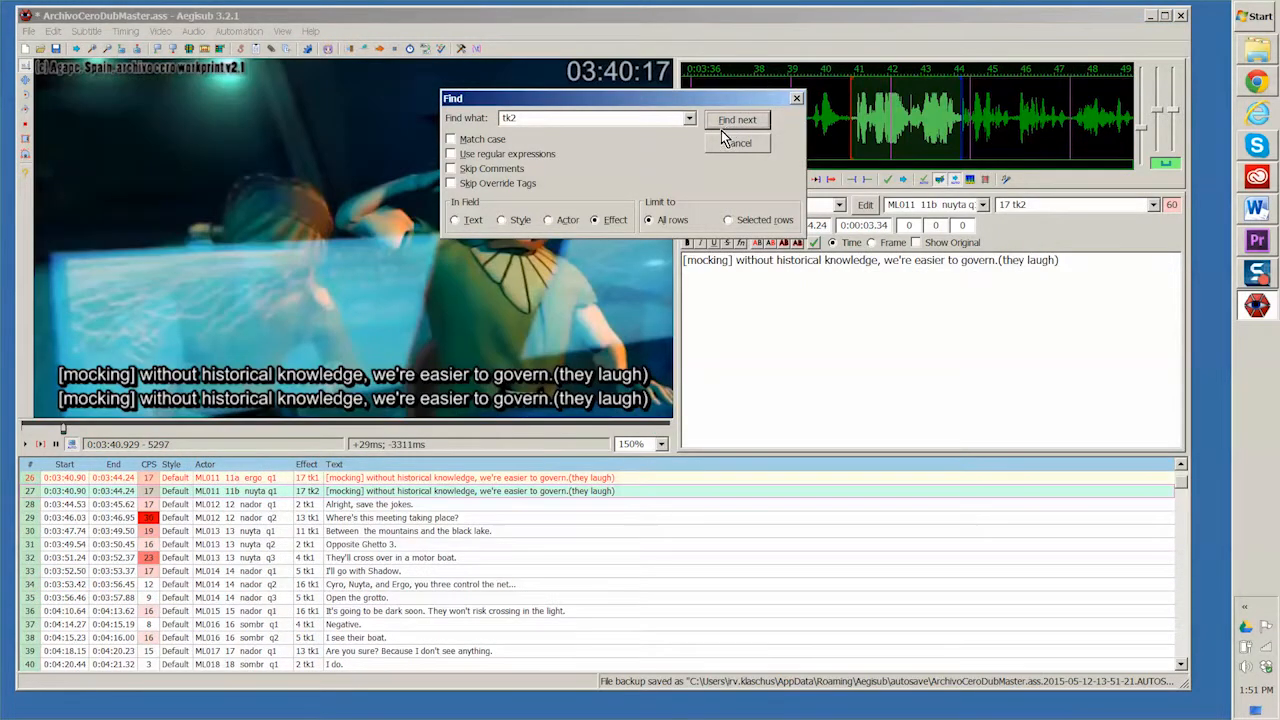
{"action": "left_click", "coordinate": [382, 497]}
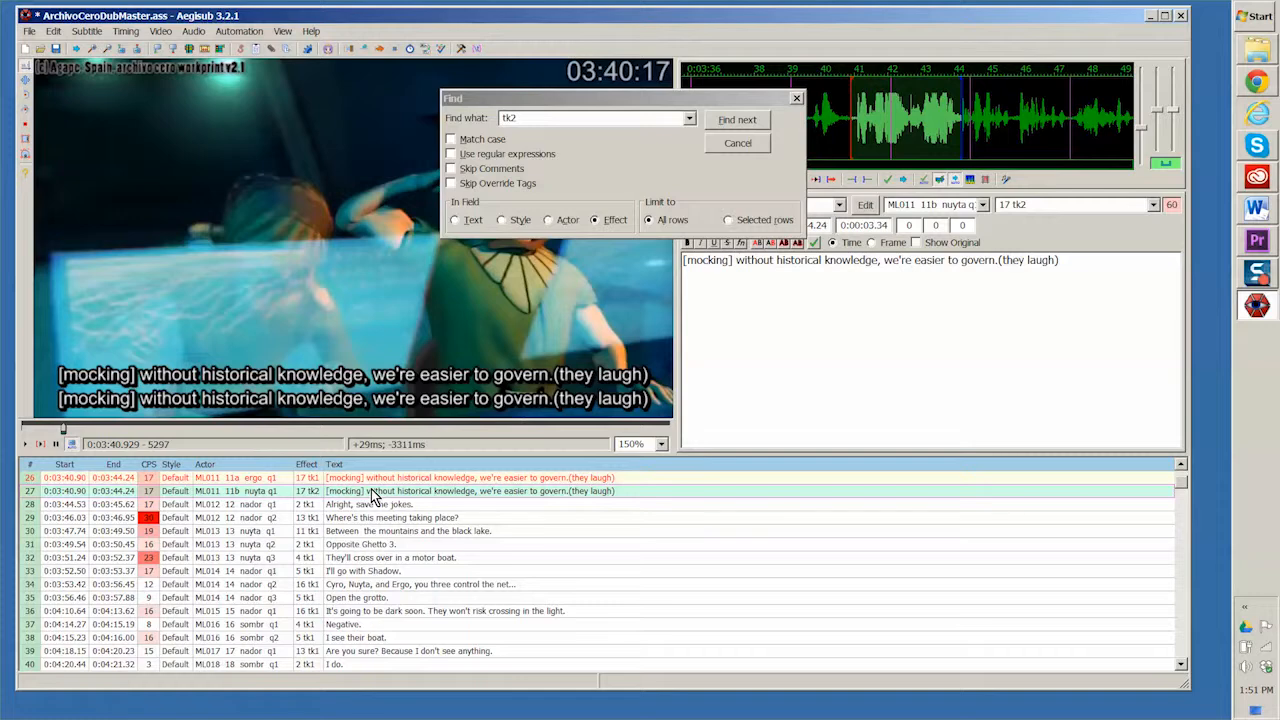
{"action": "right_click", "coordinate": [372, 496]}
{"action": "left_click", "coordinate": [400, 477]}
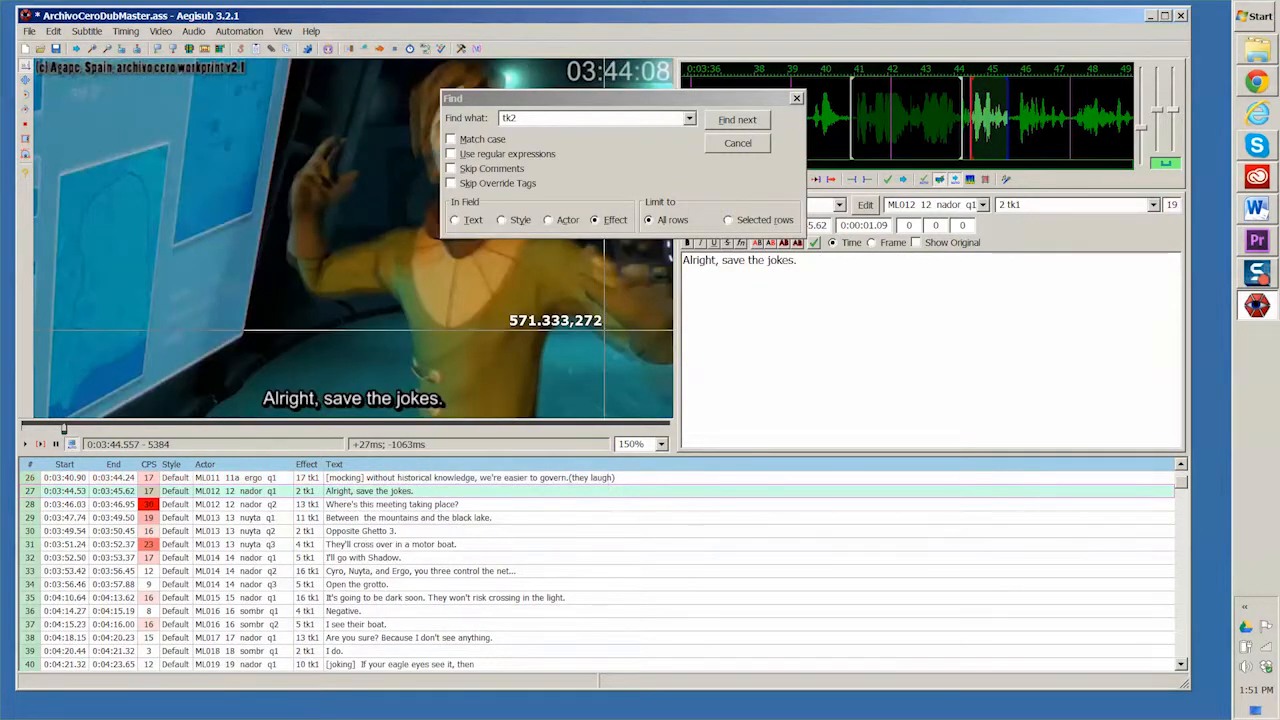
Step: Find the next tk2 line and delete the duplicate shocked "What??!!!!" line ML038 38b
{"action": "left_click", "coordinate": [750, 124]}
{"action": "left_click", "coordinate": [352, 652]}
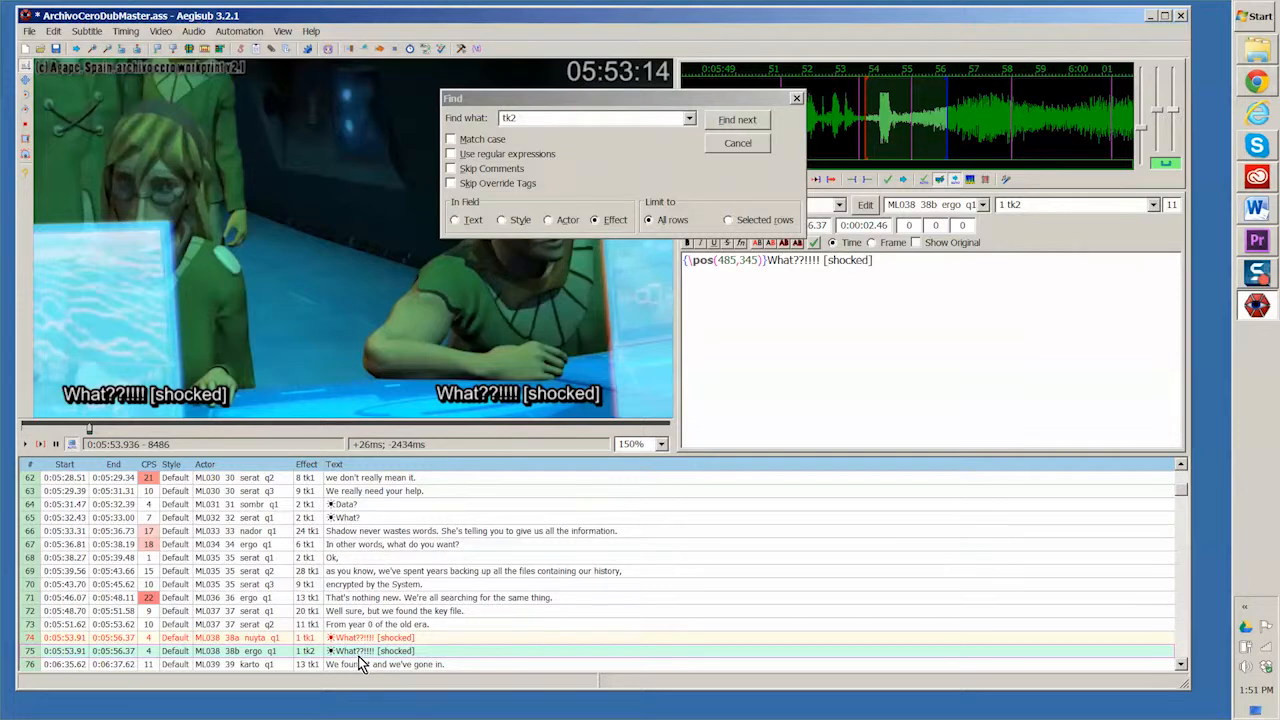
{"action": "right_click", "coordinate": [360, 656]}
{"action": "left_click", "coordinate": [385, 648]}
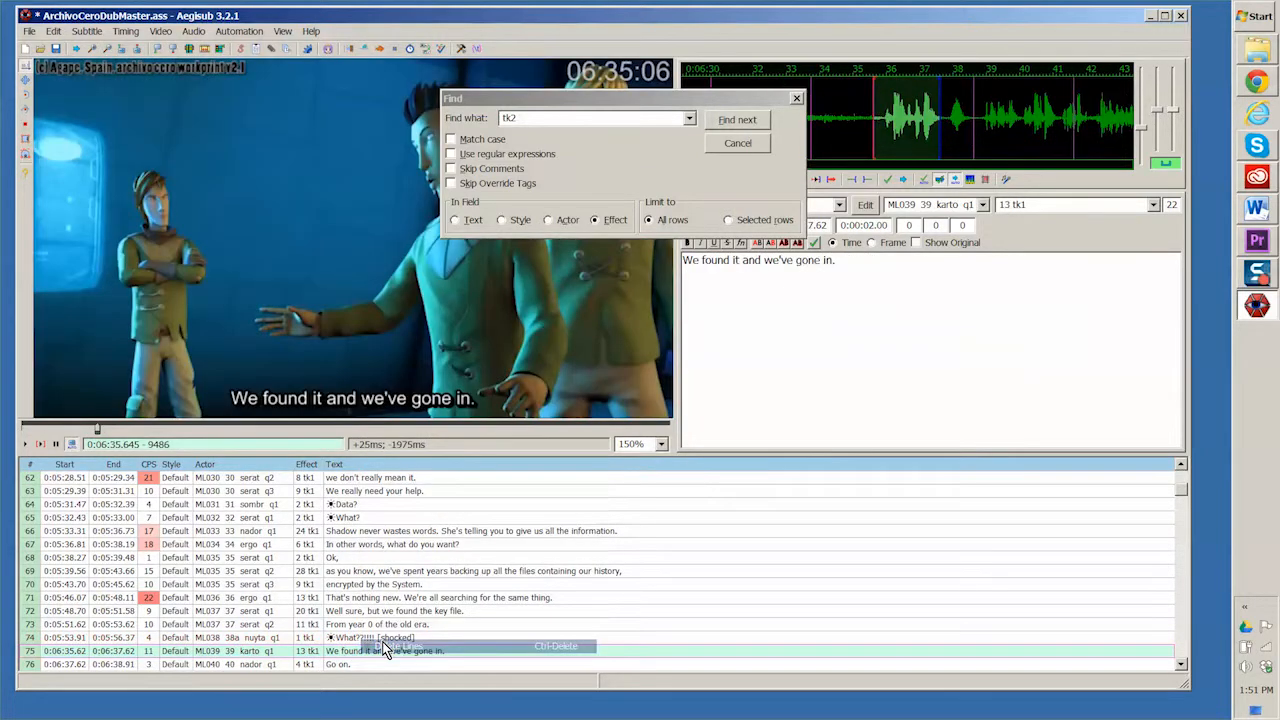
Step: End the tk2 search and start a subtitle export in SubRip (*.srt) format without any filters
{"action": "left_click", "coordinate": [722, 125]}
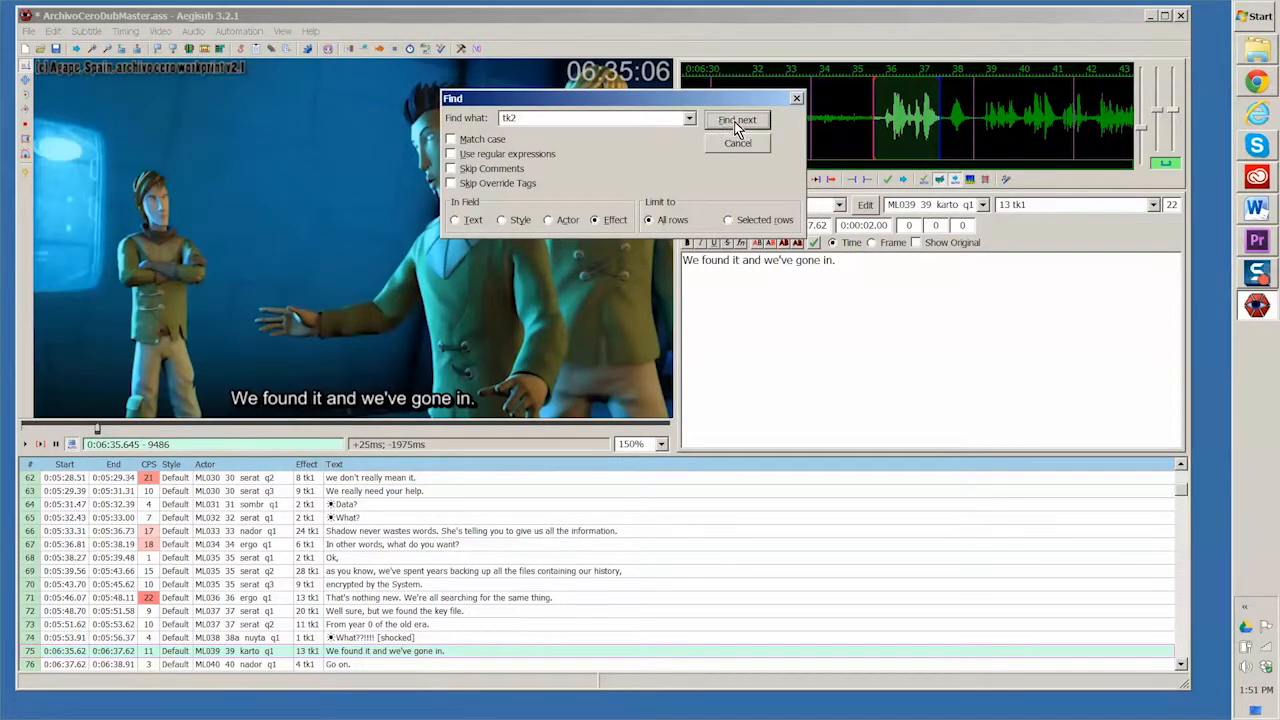
{"action": "left_click", "coordinate": [799, 99]}
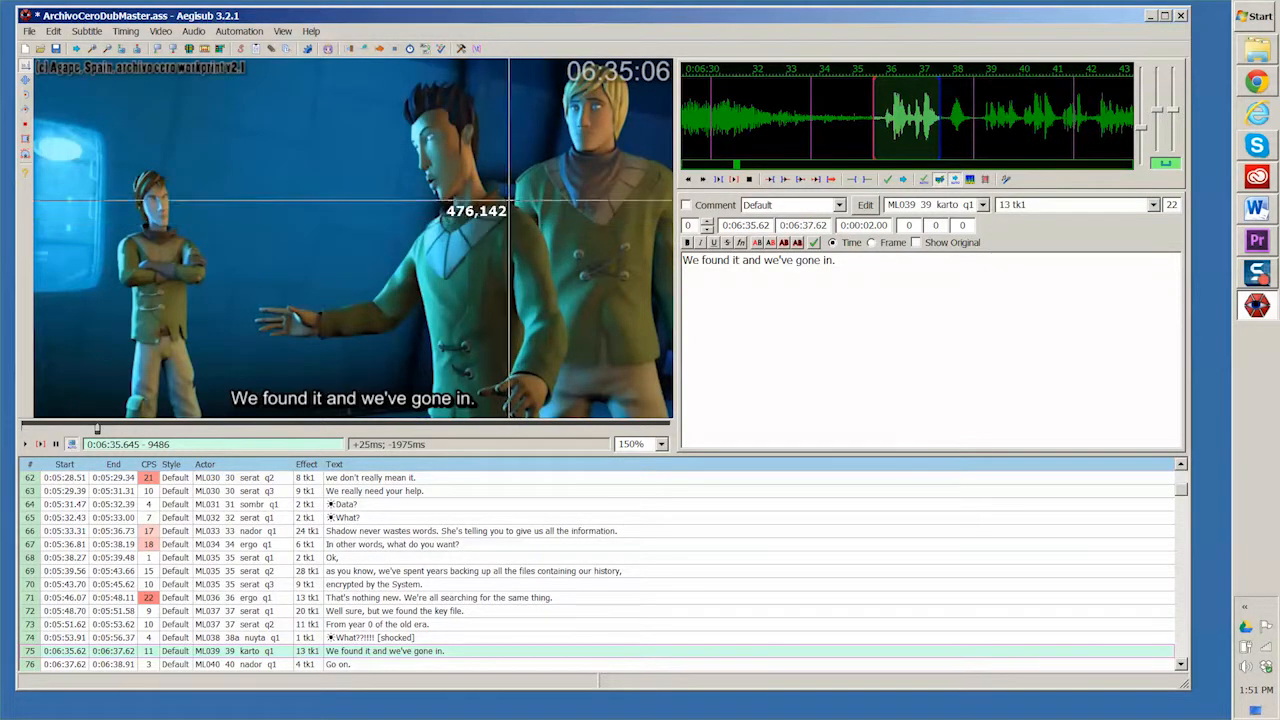
{"action": "left_click", "coordinate": [29, 31]}
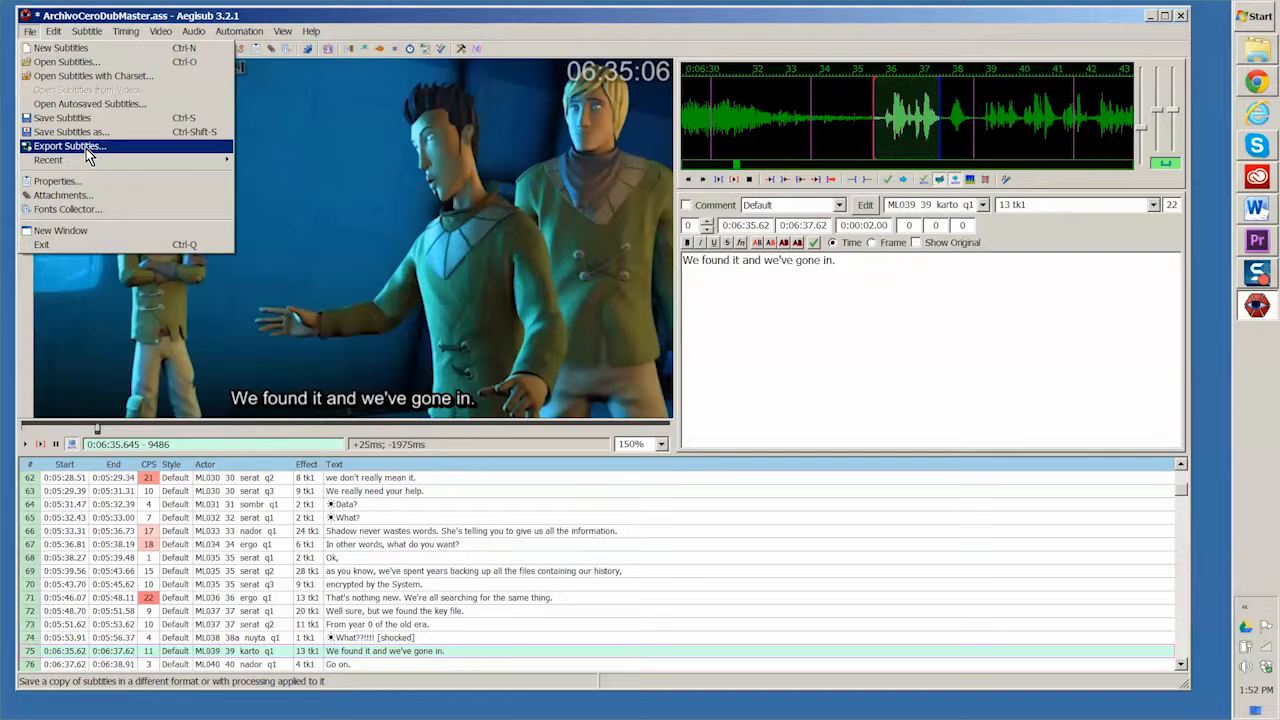
{"action": "left_click", "coordinate": [86, 147]}
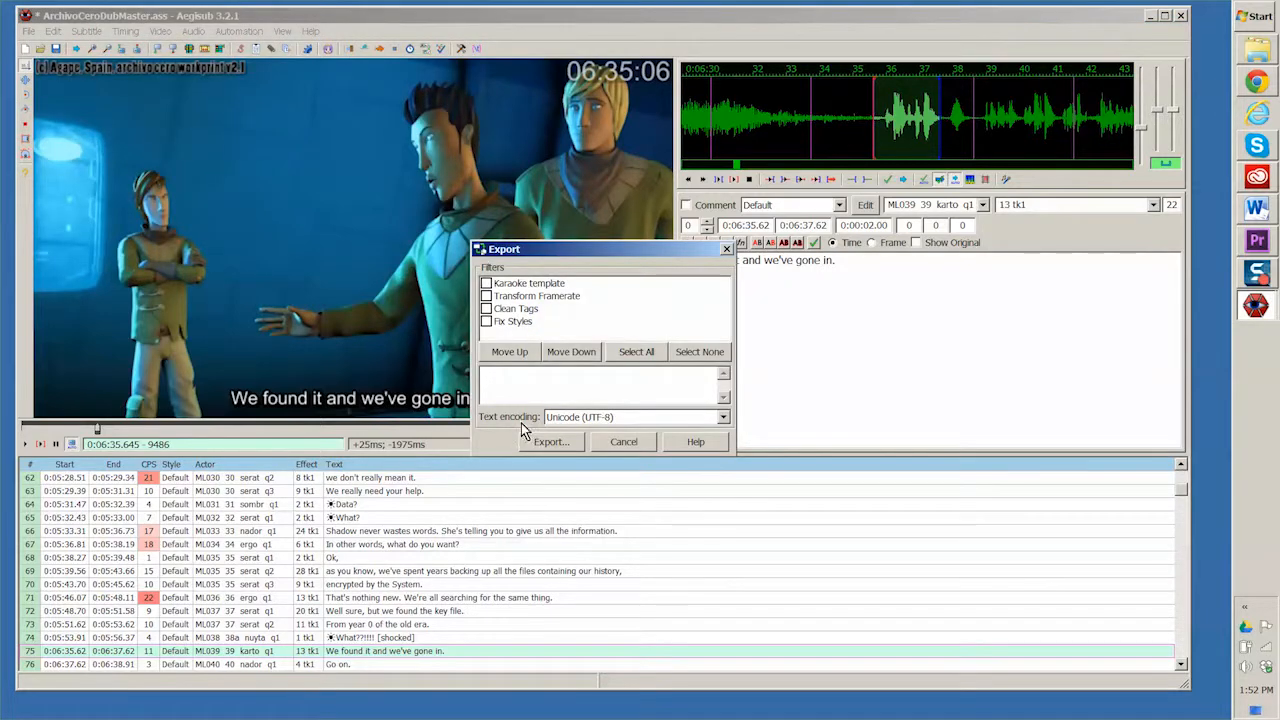
{"action": "left_click", "coordinate": [540, 442]}
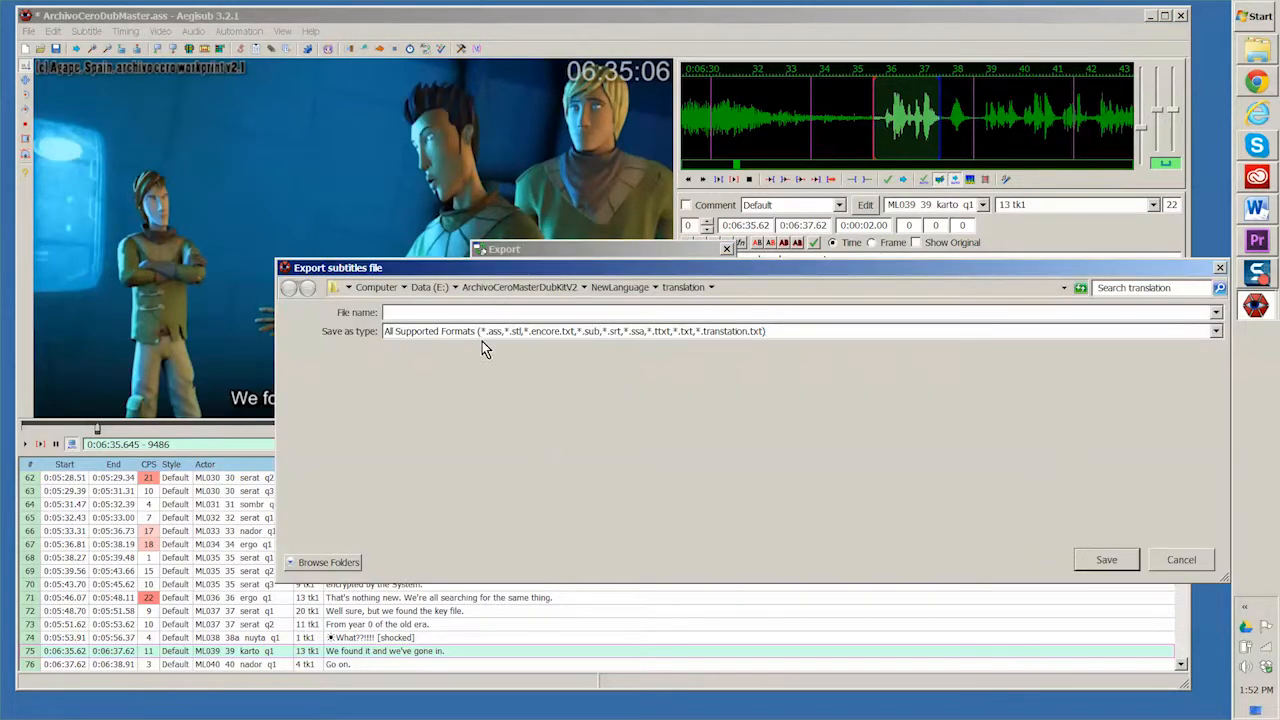
{"action": "left_click", "coordinate": [612, 335]}
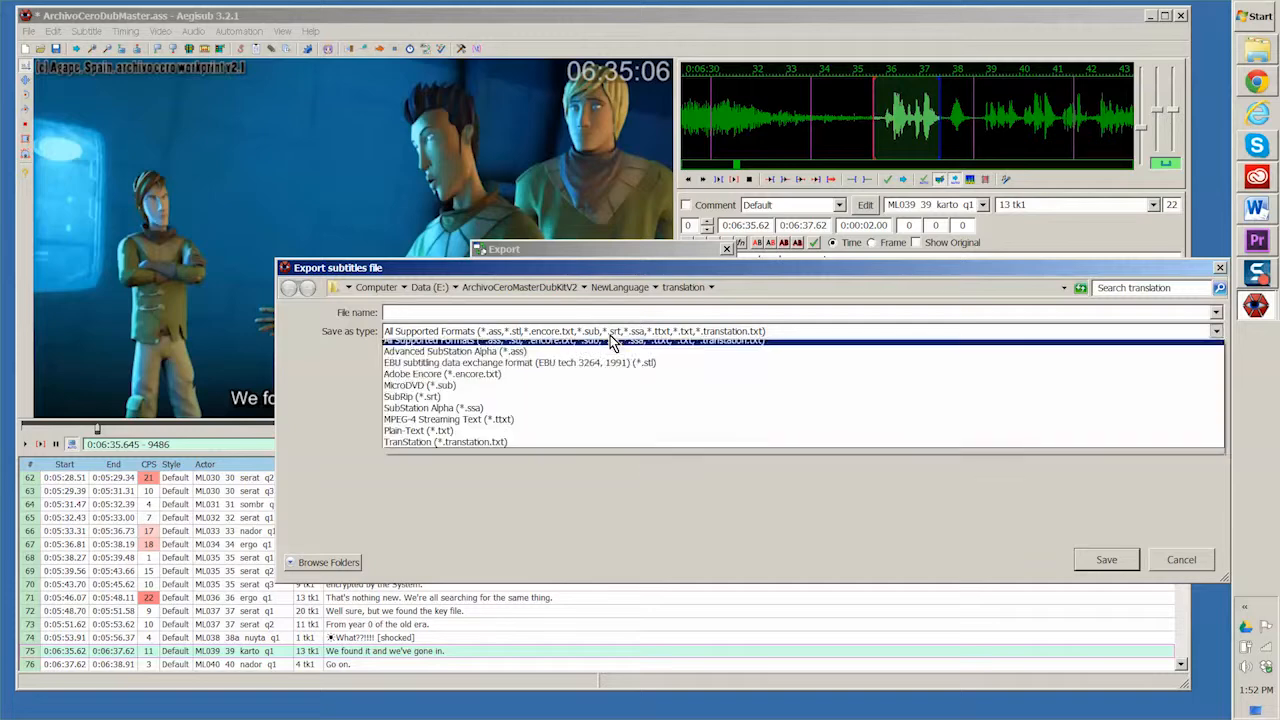
{"action": "left_click", "coordinate": [546, 396]}
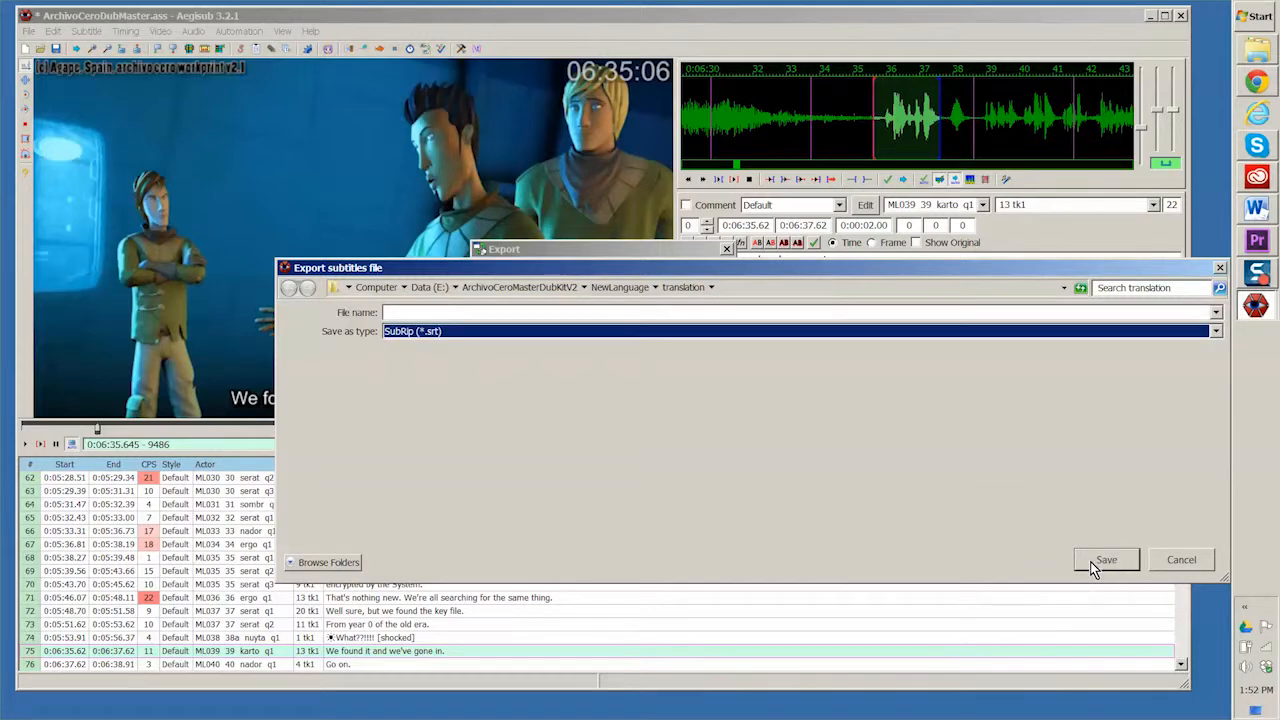
Step: Export over the existing acSubrip.srt in the translation folder, and close Aegisub, saving the changes to ArchivoCeroDubMaster.ass
{"action": "left_click", "coordinate": [327, 562]}
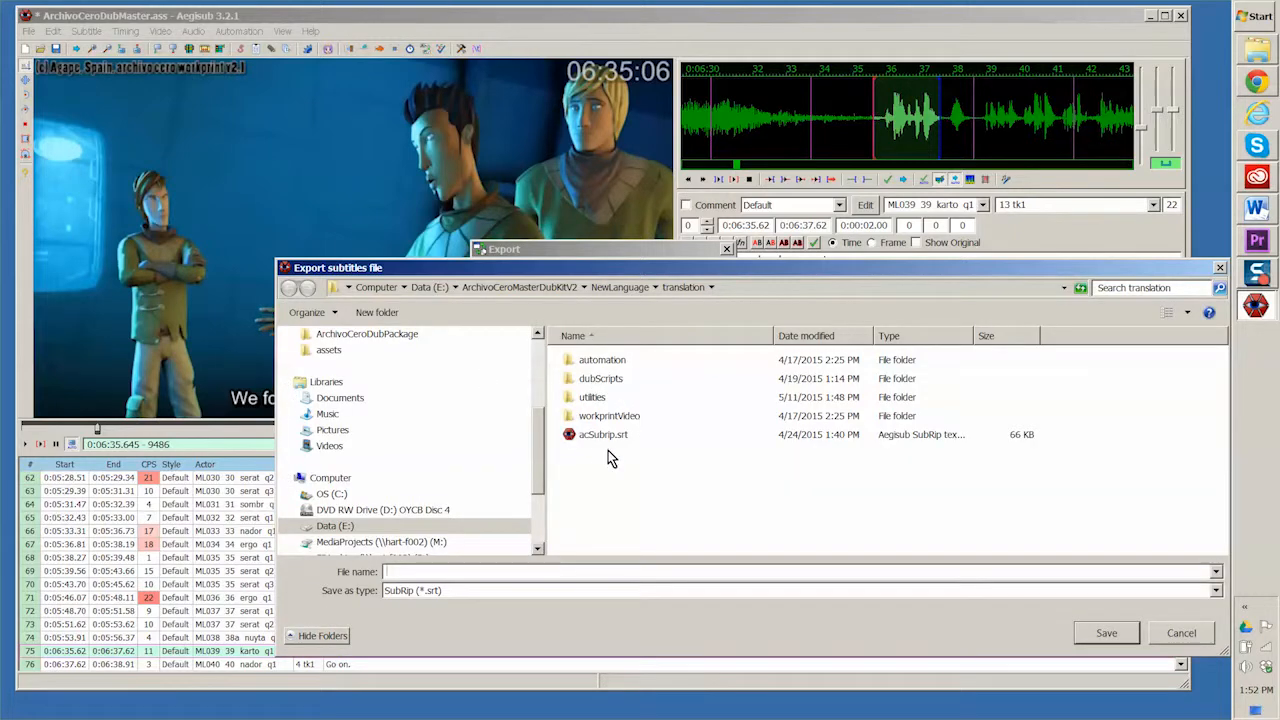
{"action": "left_click", "coordinate": [599, 436]}
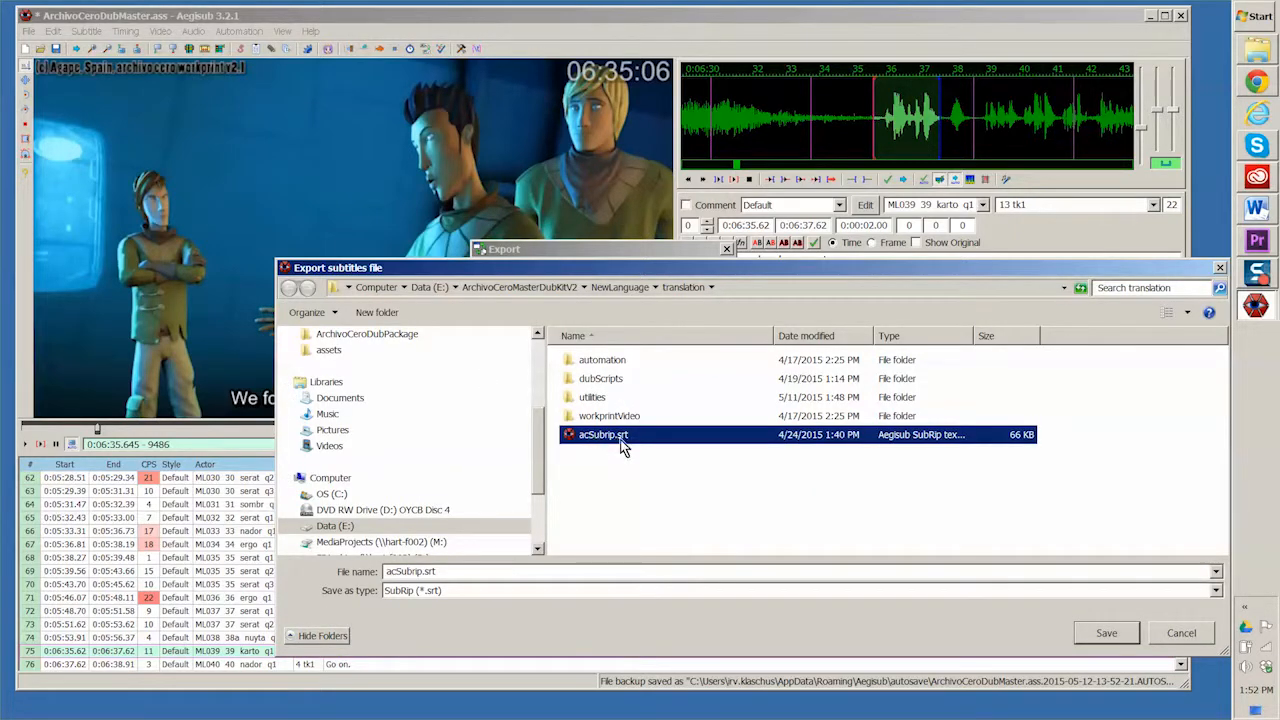
{"action": "left_click", "coordinate": [1108, 638]}
{"action": "left_click", "coordinate": [677, 374]}
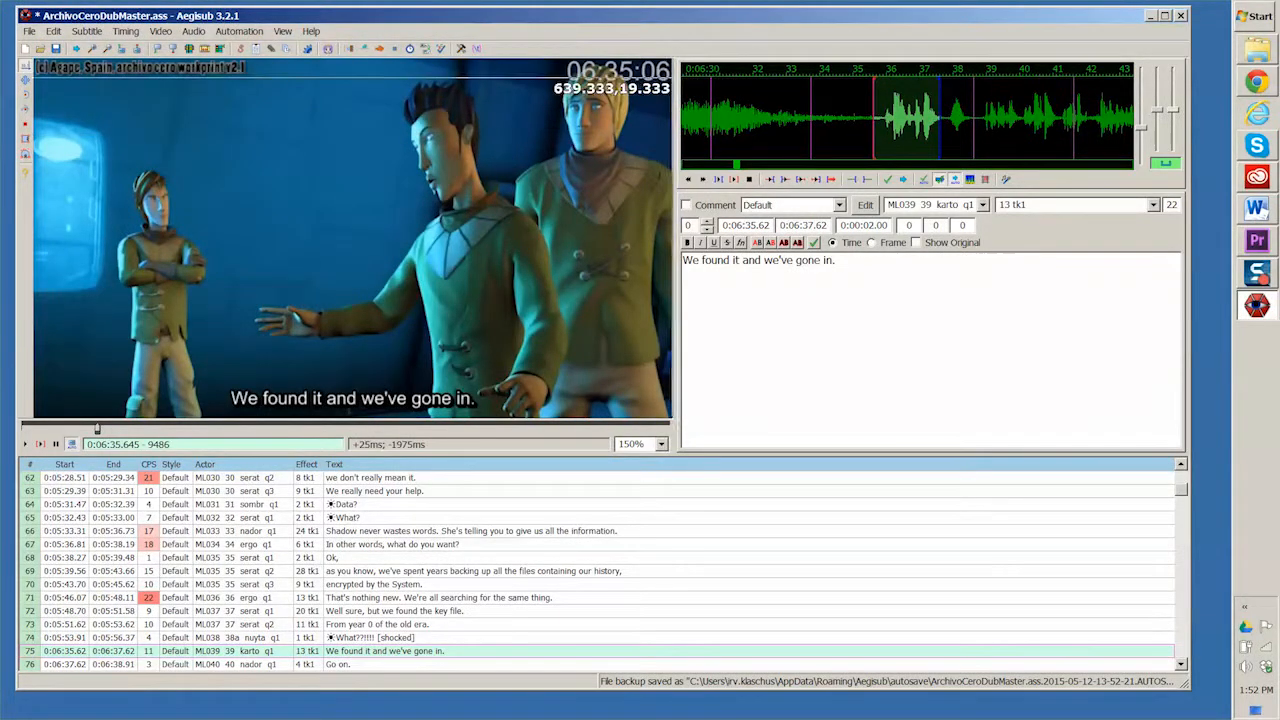
{"action": "left_click", "coordinate": [1182, 18]}
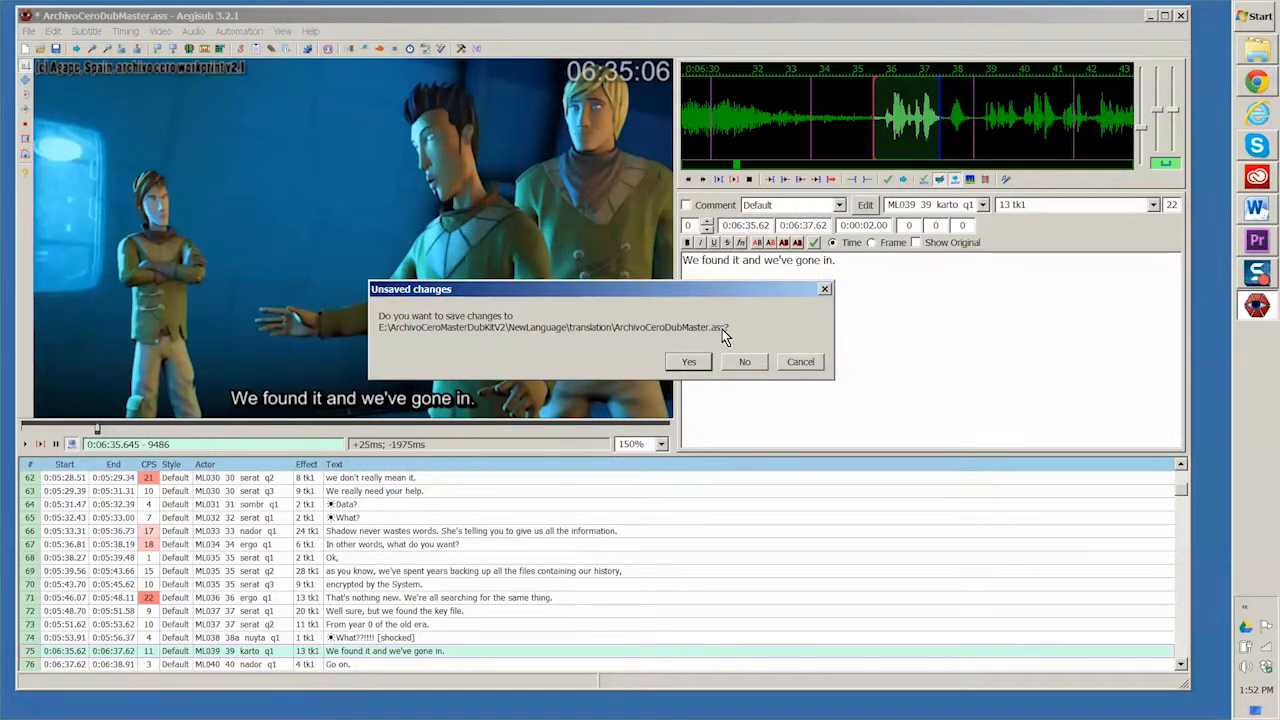
{"action": "left_click", "coordinate": [689, 362]}
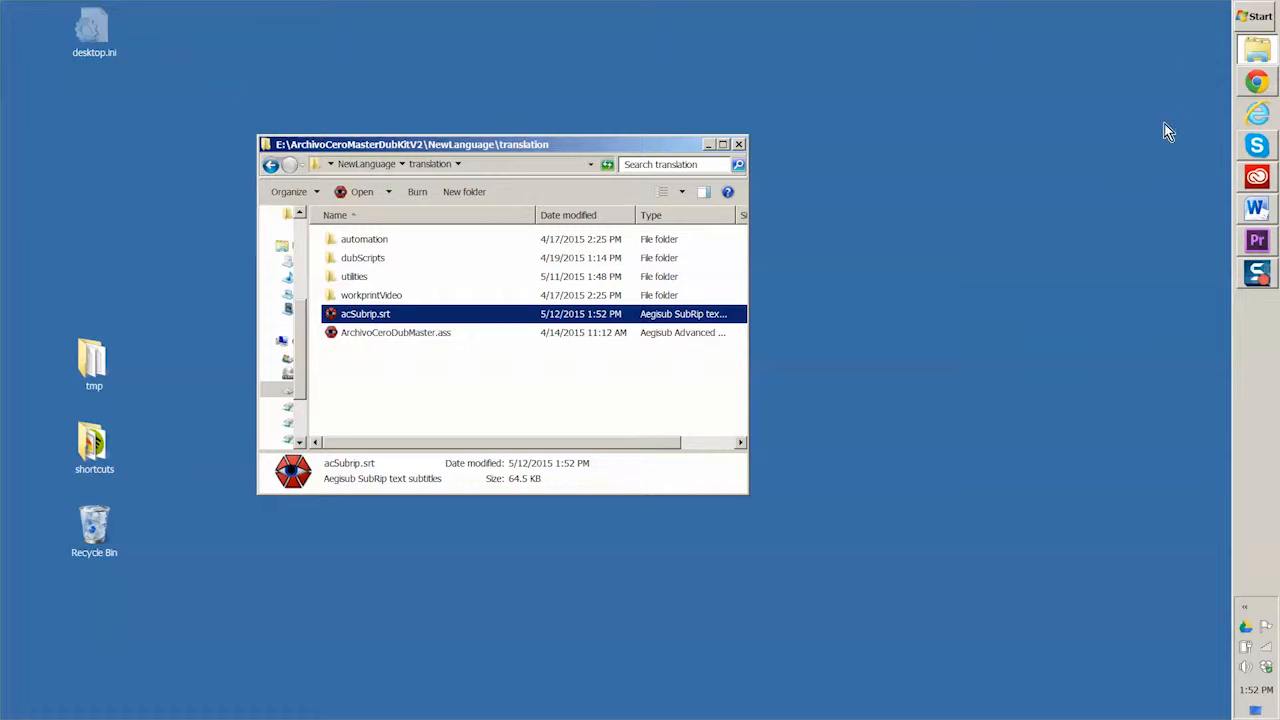
Step: Open the utilities folder inside the kit's translation folder
{"action": "left_click", "coordinate": [1257, 16]}
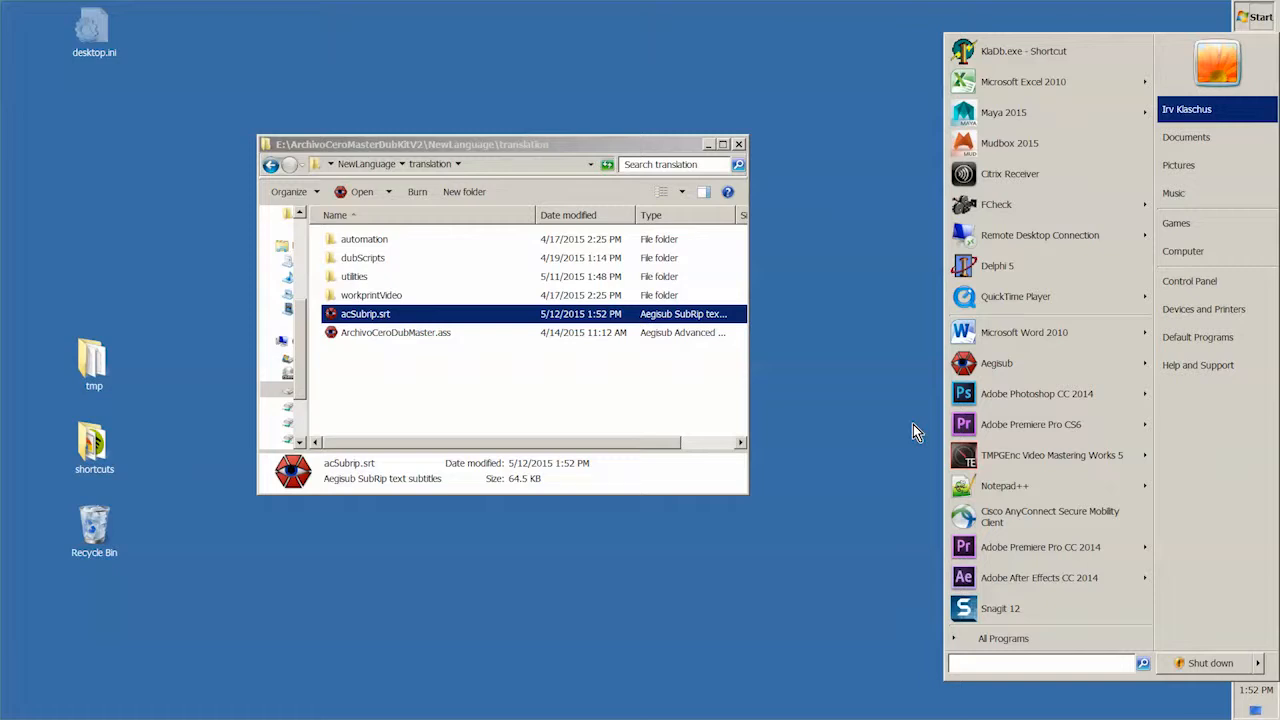
{"action": "left_click", "coordinate": [397, 369]}
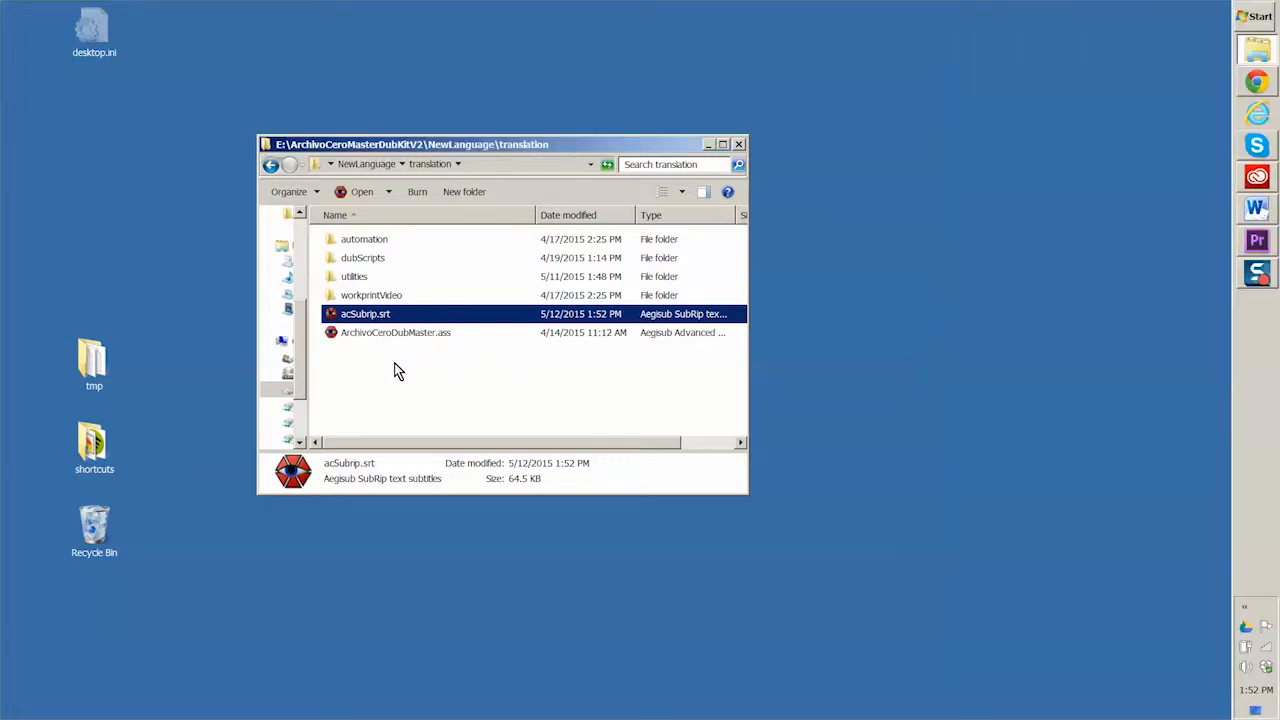
{"action": "left_click", "coordinate": [397, 369]}
{"action": "left_click", "coordinate": [336, 283]}
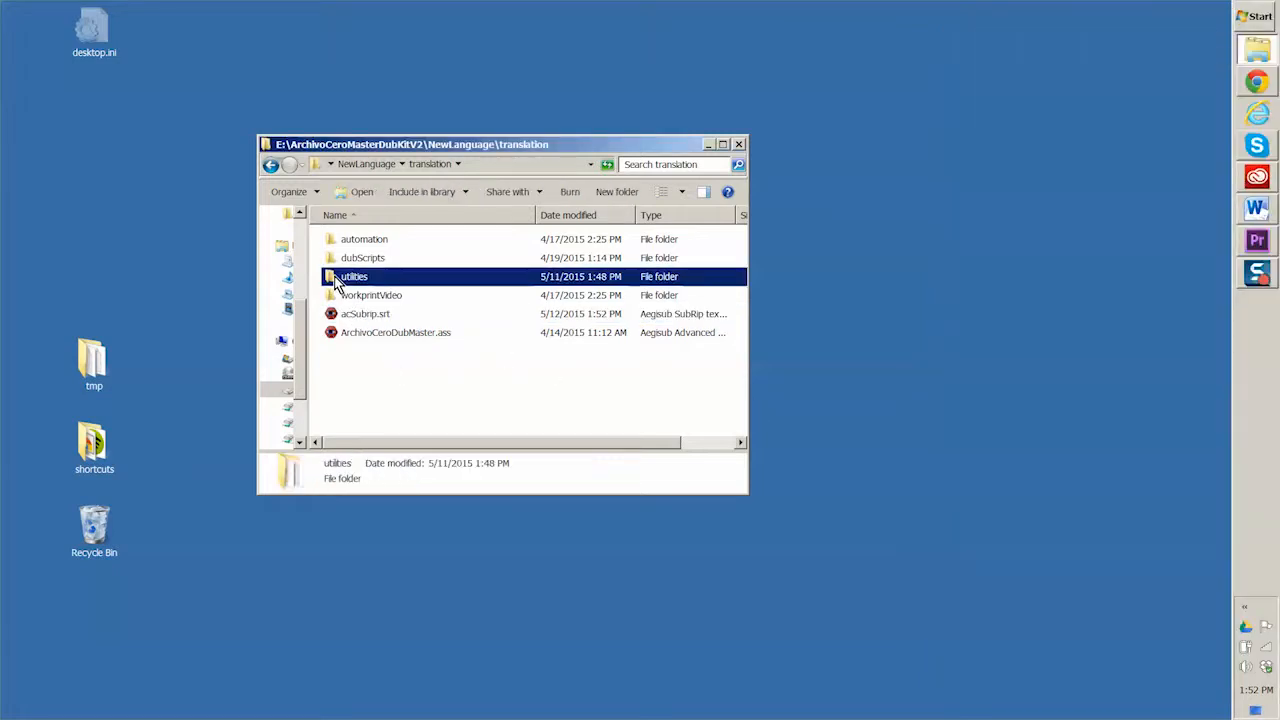
{"action": "double_click", "coordinate": [336, 283]}
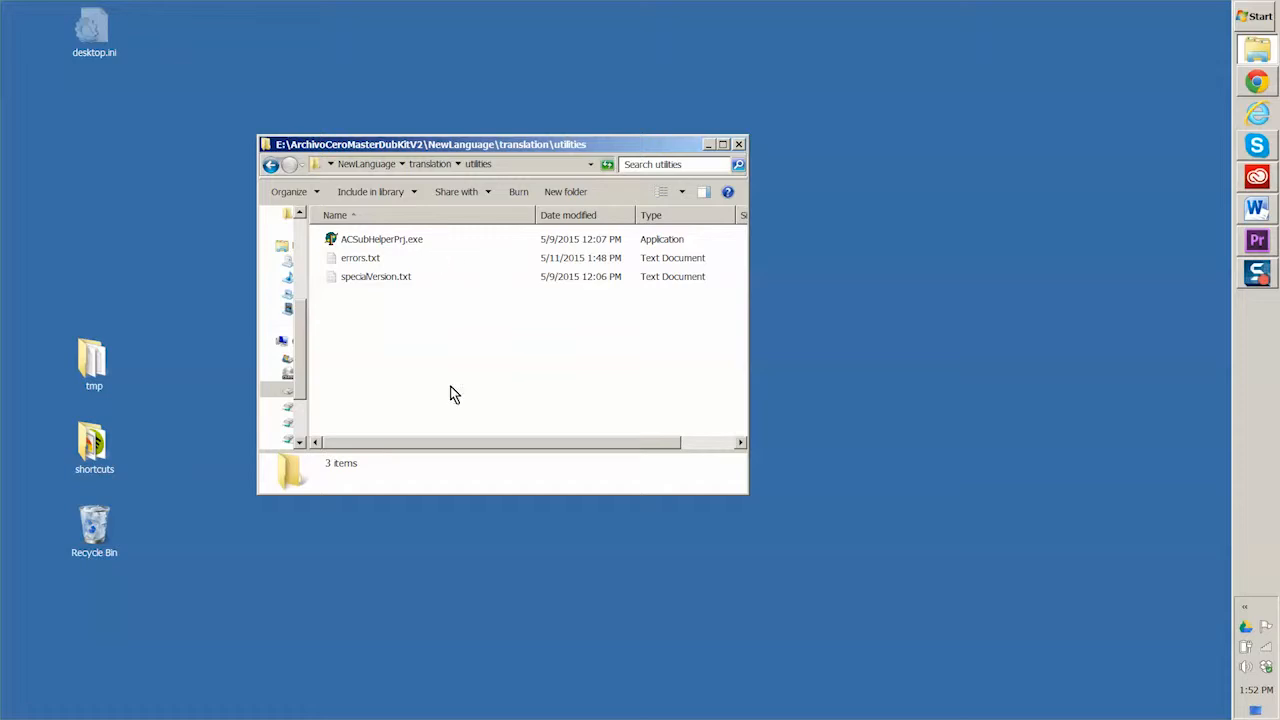
Step: Open specialVersion.txt for editing in Notepad++ and dismiss the offered plugin updates
{"action": "left_click", "coordinate": [333, 240]}
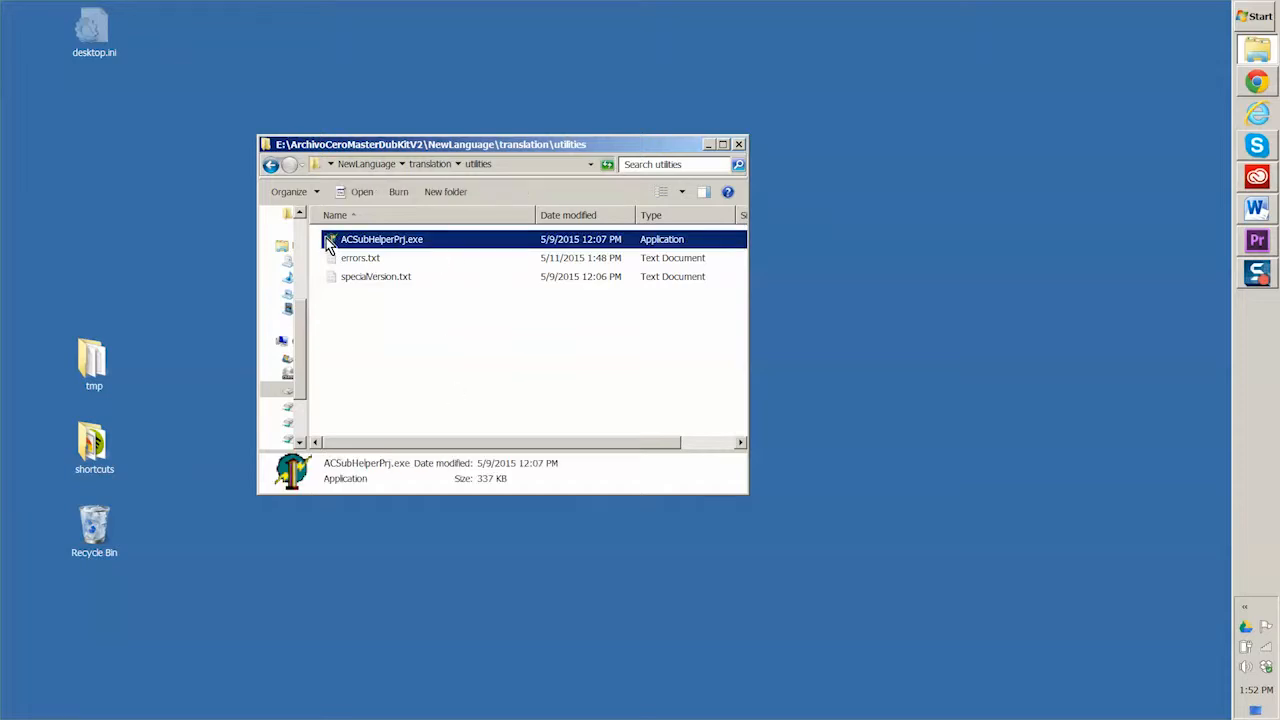
{"action": "left_click", "coordinate": [350, 283]}
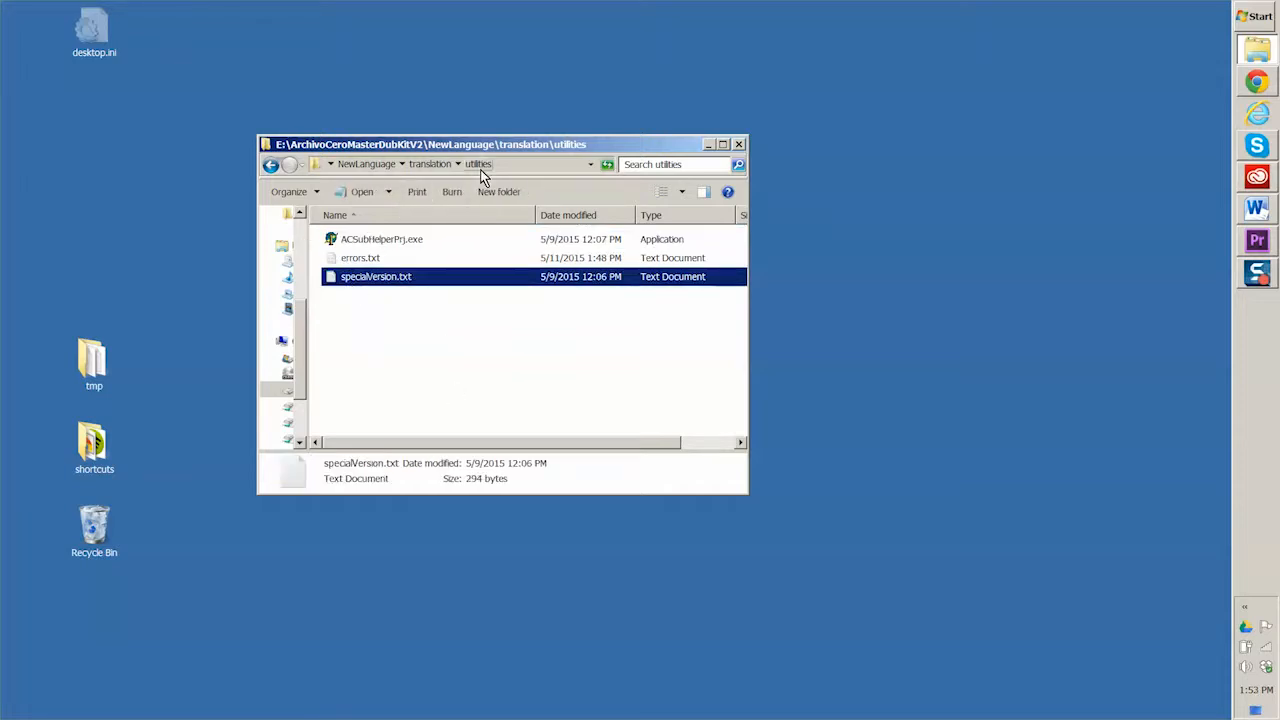
{"action": "left_click", "coordinate": [352, 250]}
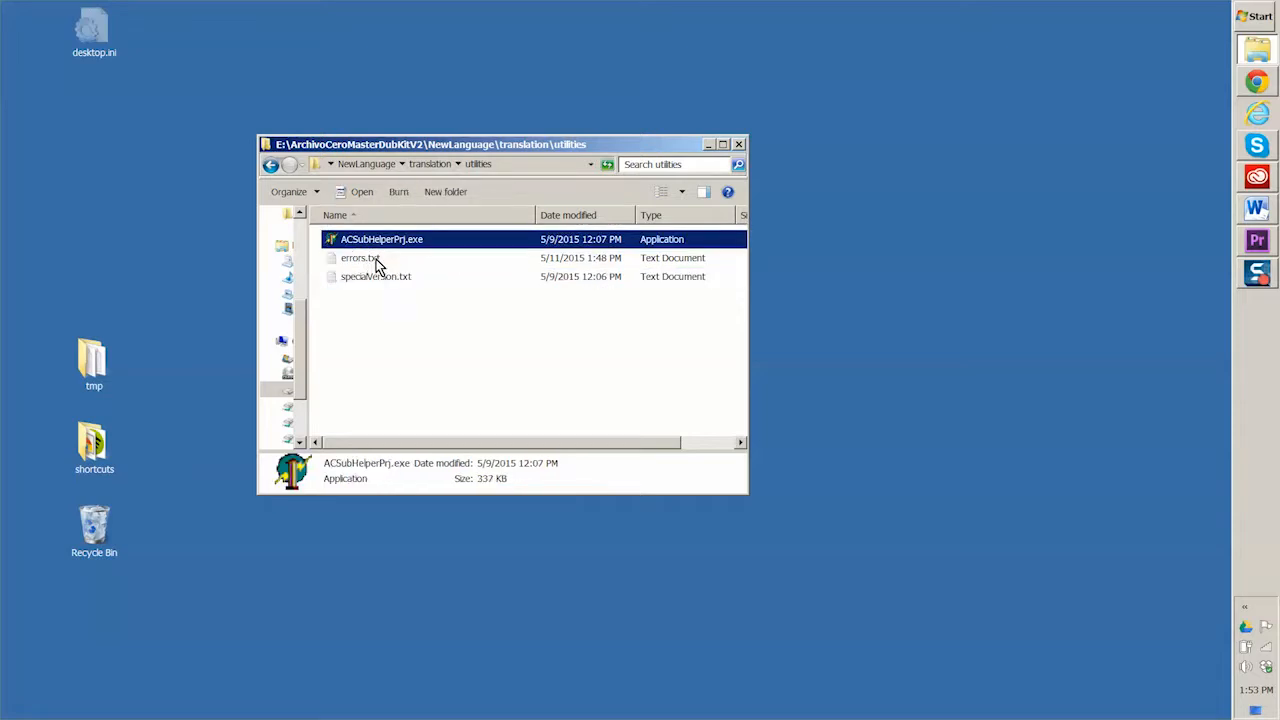
{"action": "left_click", "coordinate": [342, 280]}
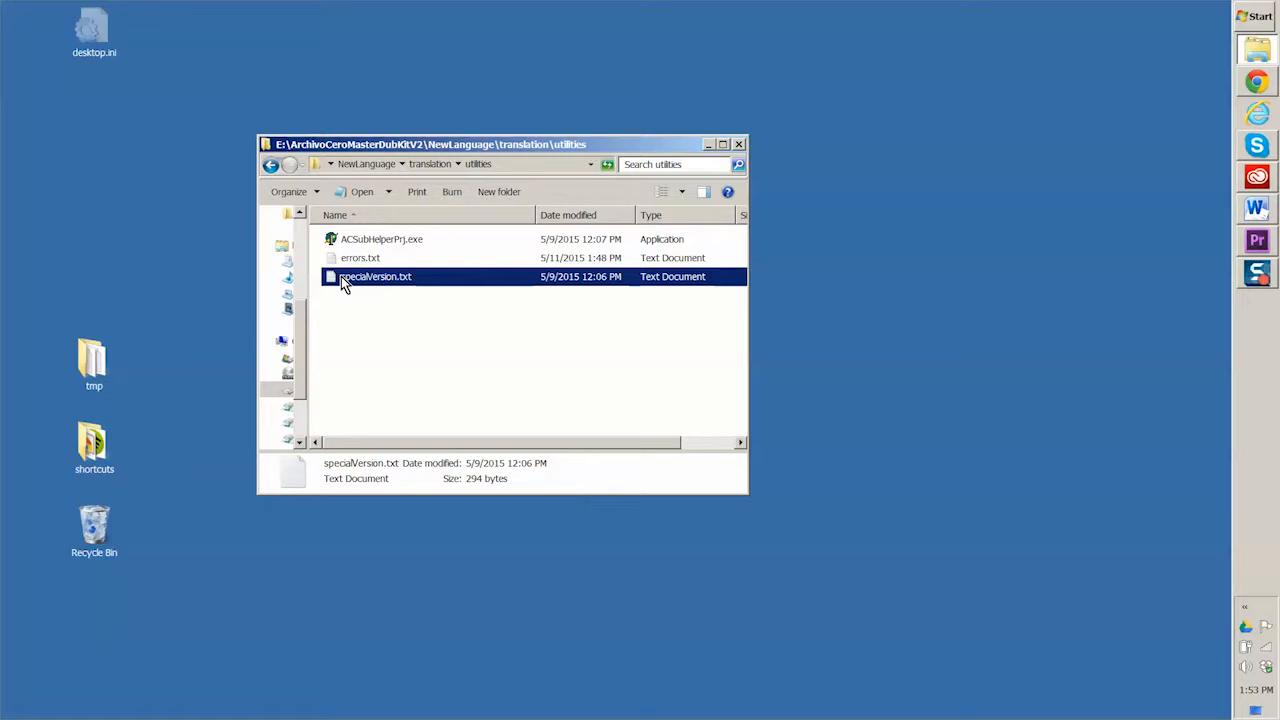
{"action": "right_click", "coordinate": [342, 281]}
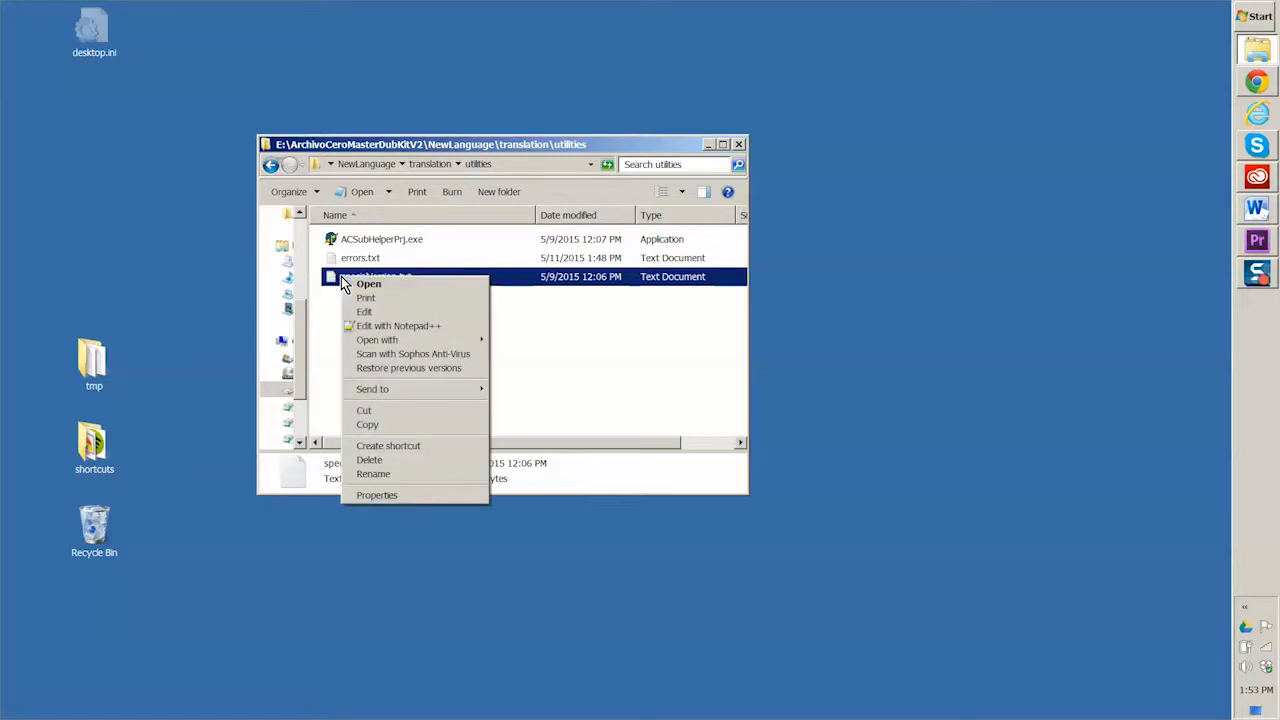
{"action": "left_click", "coordinate": [384, 329]}
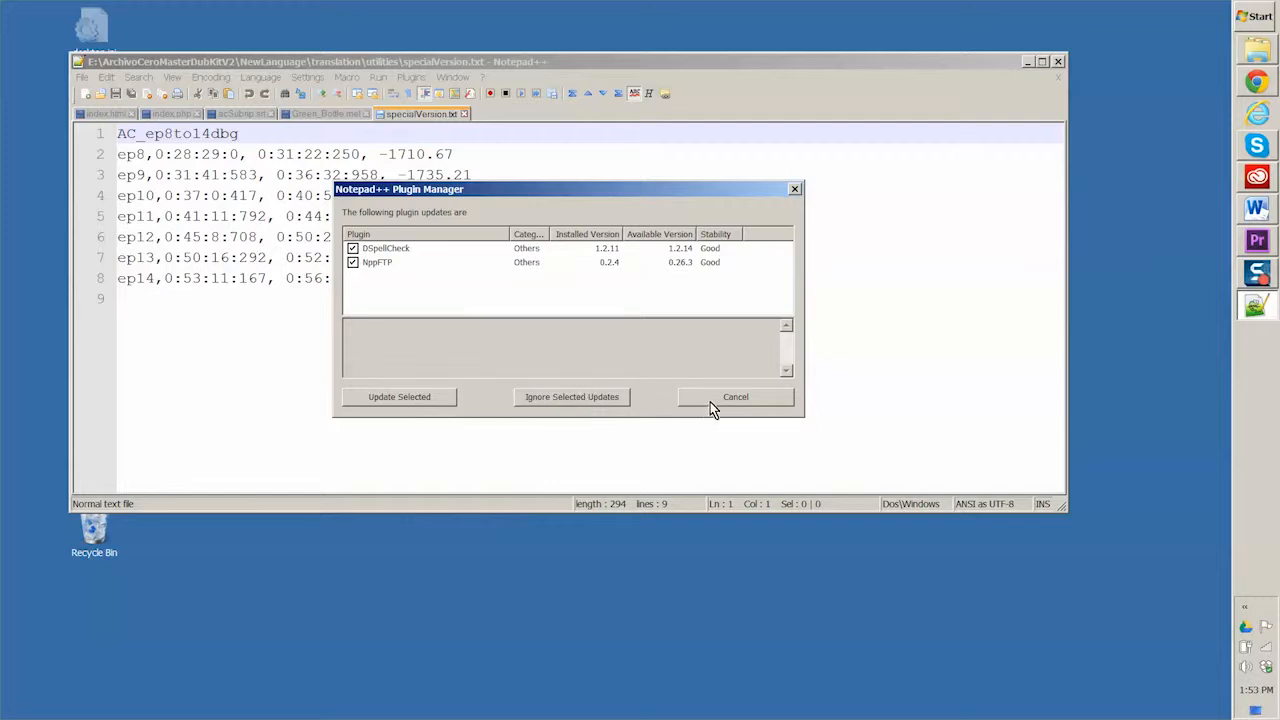
{"action": "left_click", "coordinate": [709, 401]}
Step: Change the first line of specialVersion.txt to AC_ep8to14 by removing its dbg ending, and close the file with changes saved
{"action": "left_click_drag", "start_coordinate": [483, 512], "coordinate": [474, 627]}
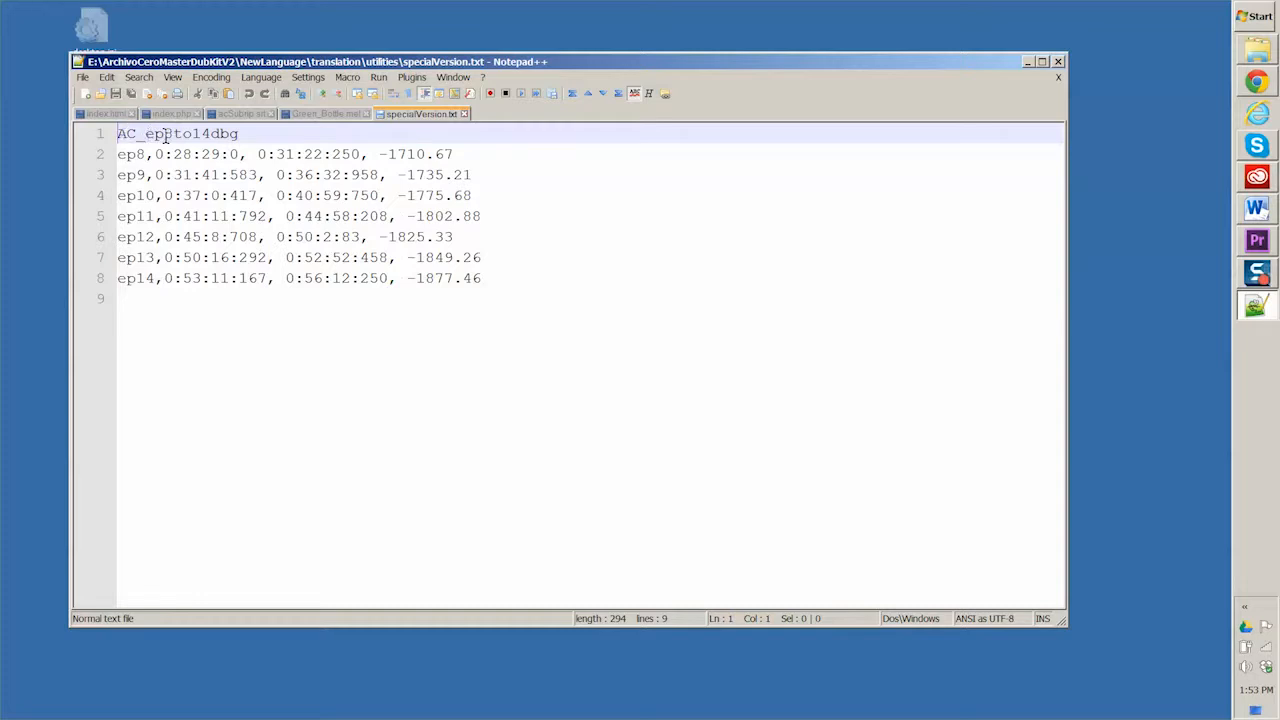
{"action": "left_click", "coordinate": [243, 134]}
{"action": "key", "text": "BackSpace"}
{"action": "key", "text": "BackSpace"}
{"action": "key", "text": "BackSpace"}
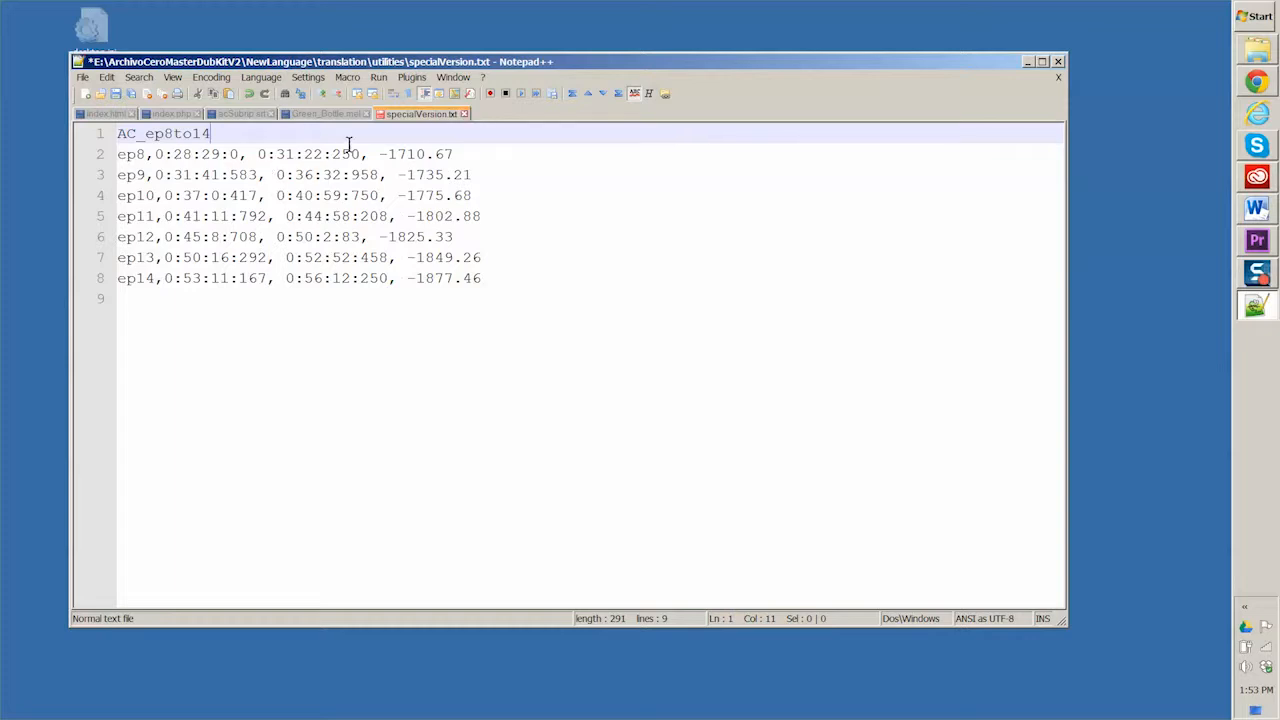
{"action": "left_click", "coordinate": [462, 115]}
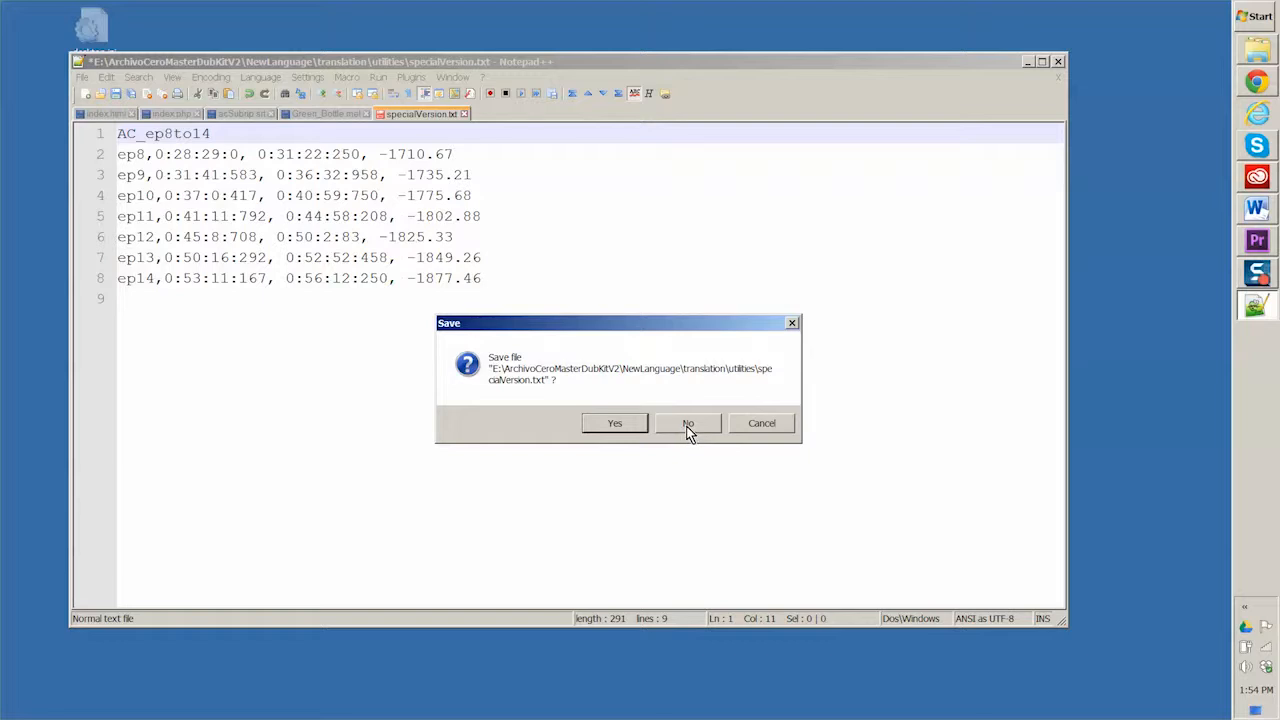
{"action": "left_click", "coordinate": [615, 423]}
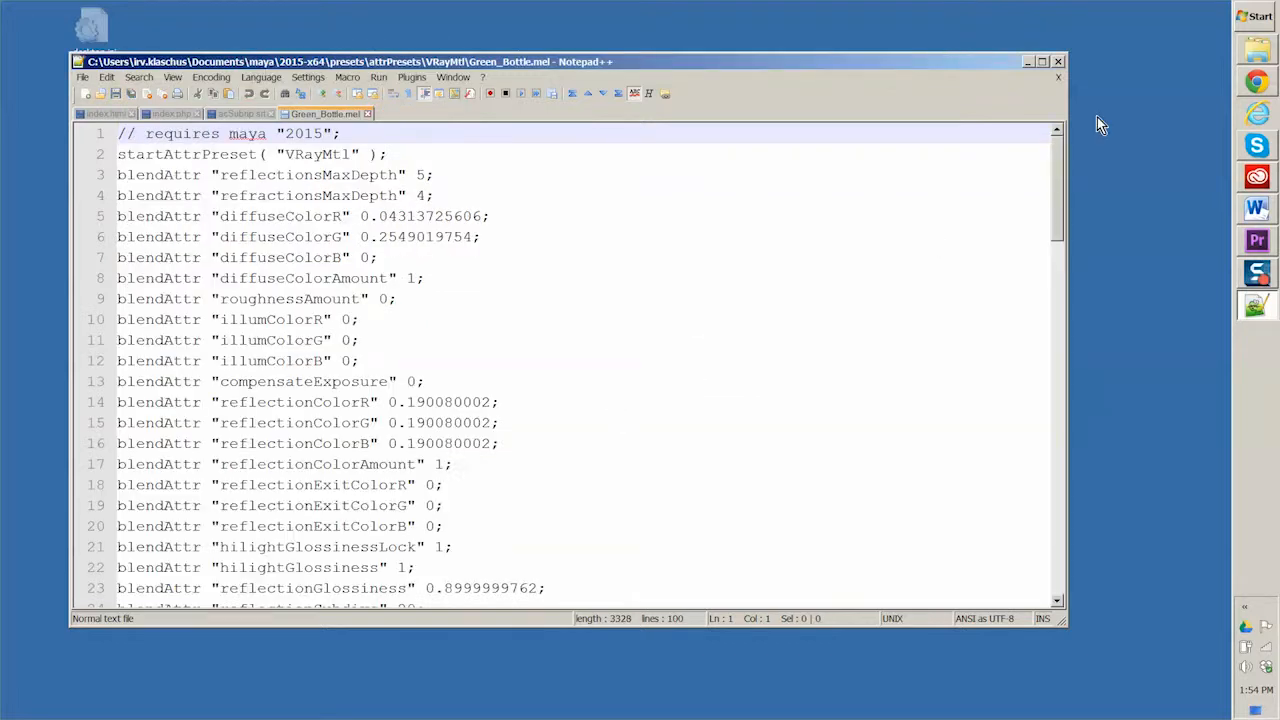
Step: Minimize Notepad++, launch ACSubHelperPrj.exe from the utilities folder, and arrange its window and the folder window side by side
{"action": "left_click", "coordinate": [1028, 62]}
{"action": "left_click", "coordinate": [334, 241]}
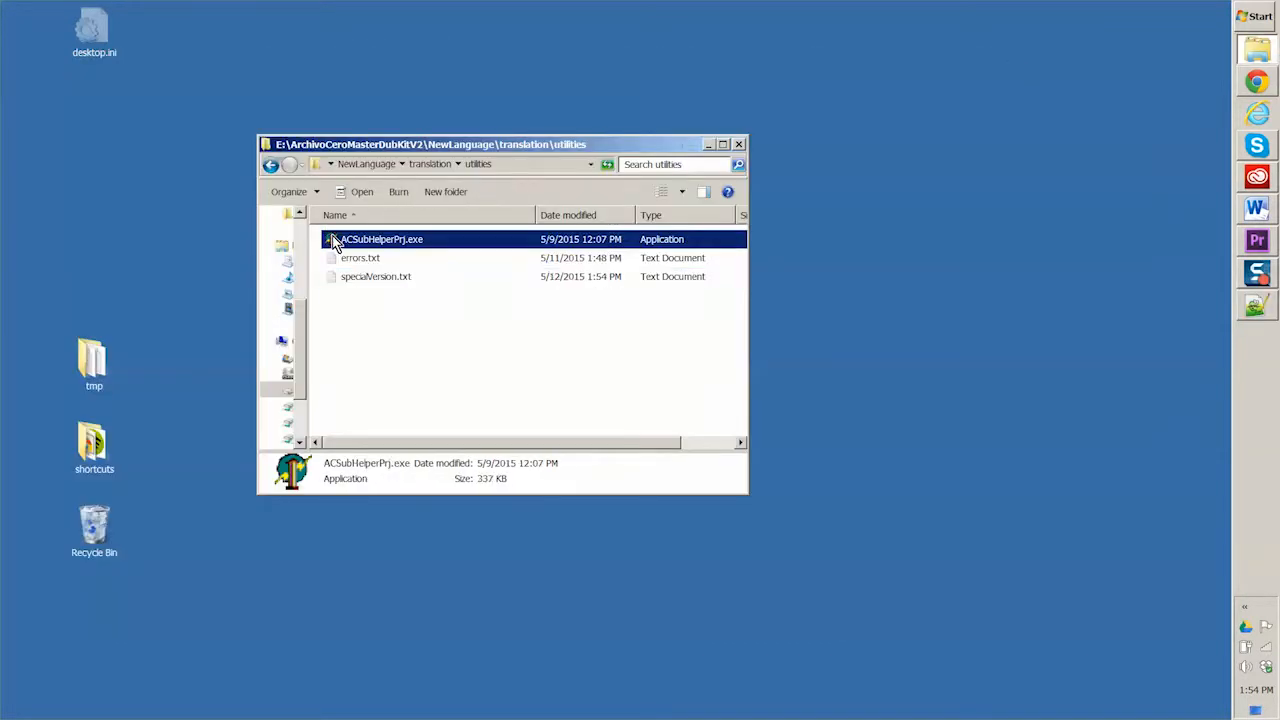
{"action": "double_click", "coordinate": [334, 242]}
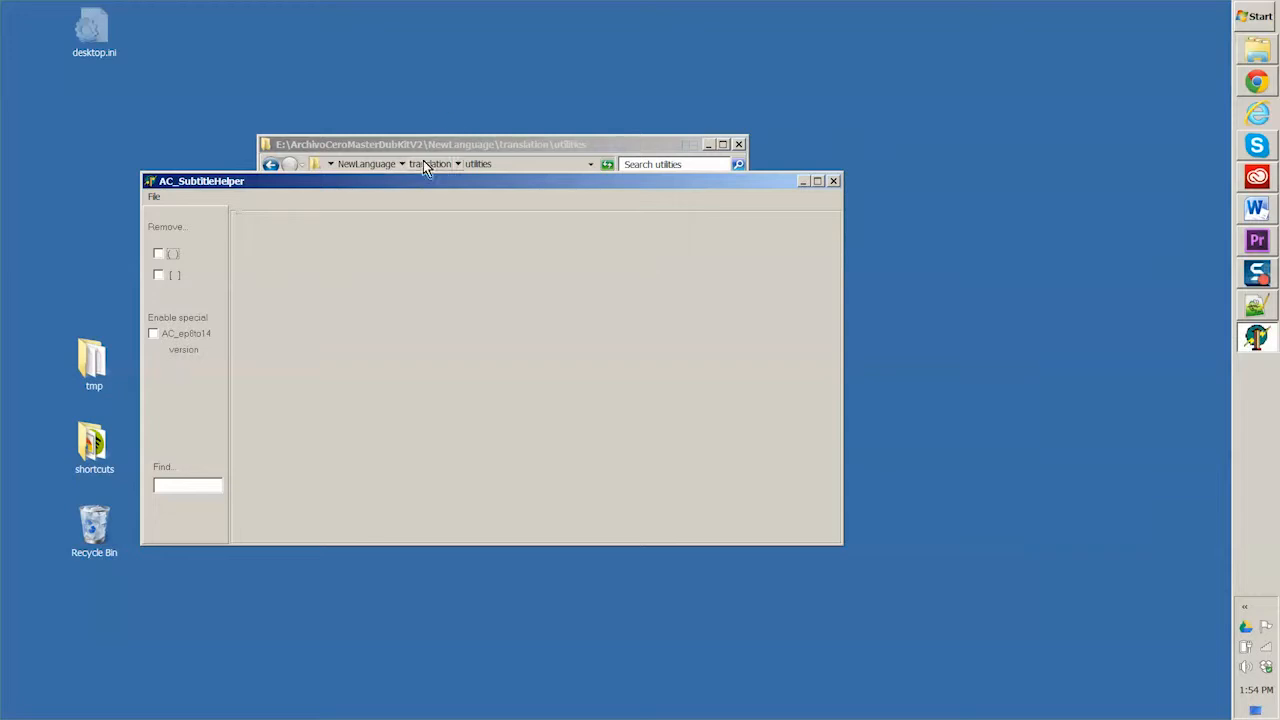
{"action": "left_click_drag", "start_coordinate": [458, 147], "coordinate": [923, 58]}
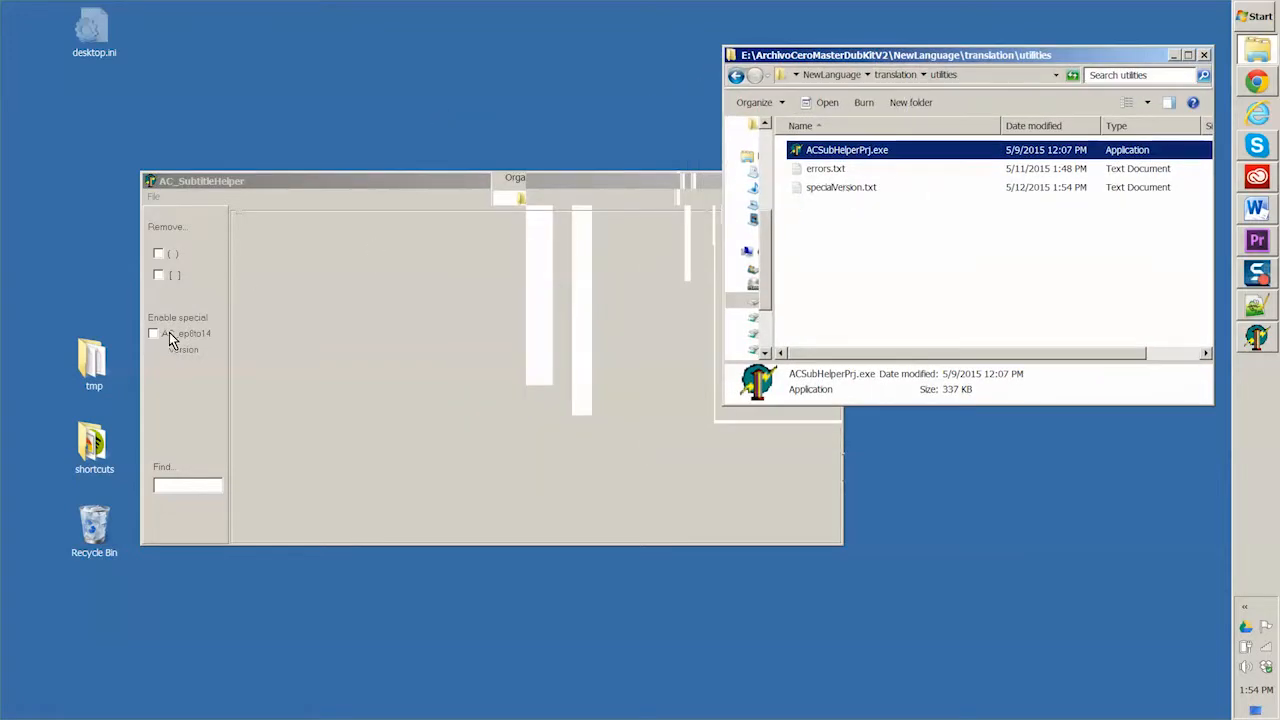
{"action": "left_click_drag", "start_coordinate": [241, 180], "coordinate": [146, 114]}
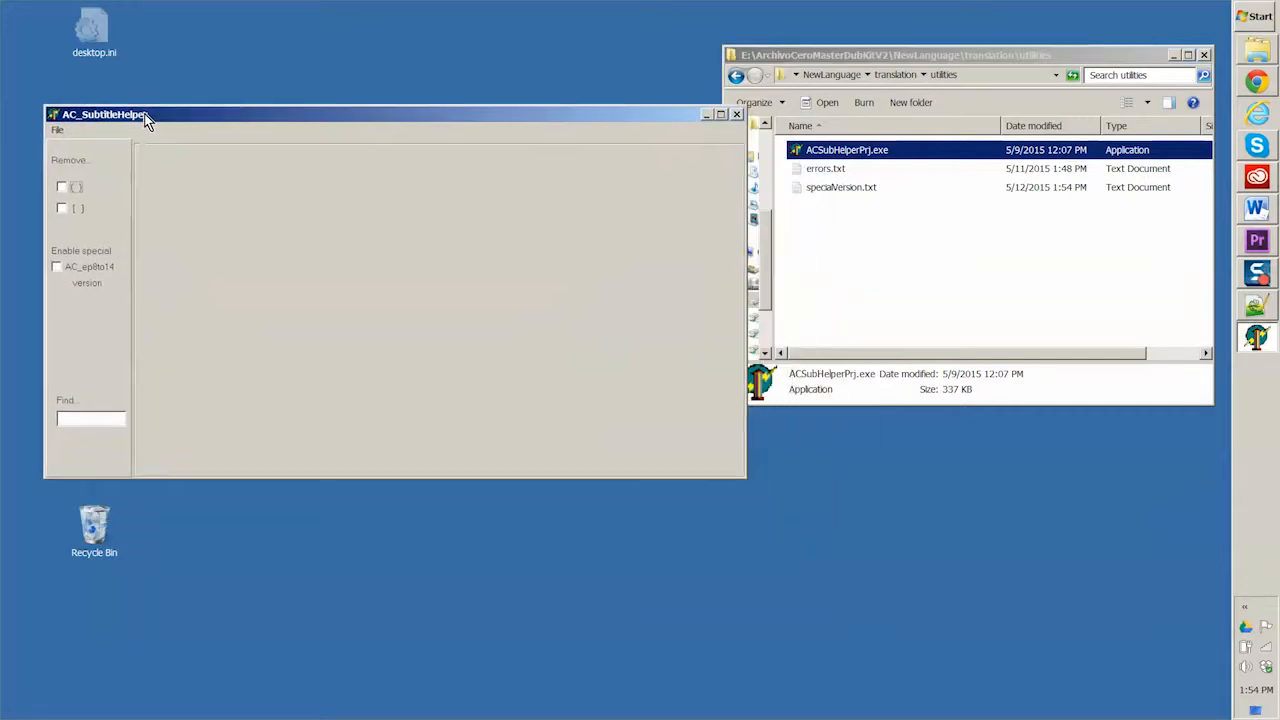
Step: Open acSubrip.srt from the translation folder in AC_SubtitleHelper
{"action": "left_click", "coordinate": [56, 128]}
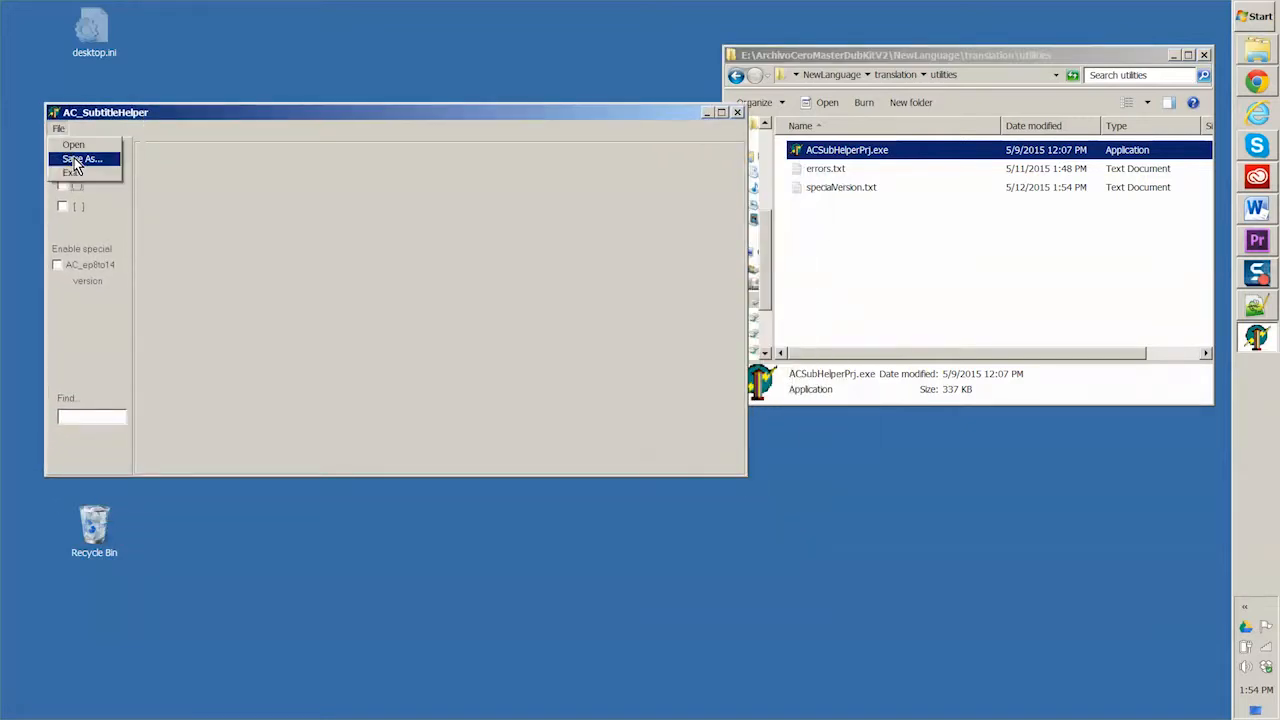
{"action": "left_click", "coordinate": [72, 146]}
{"action": "left_click", "coordinate": [360, 196]}
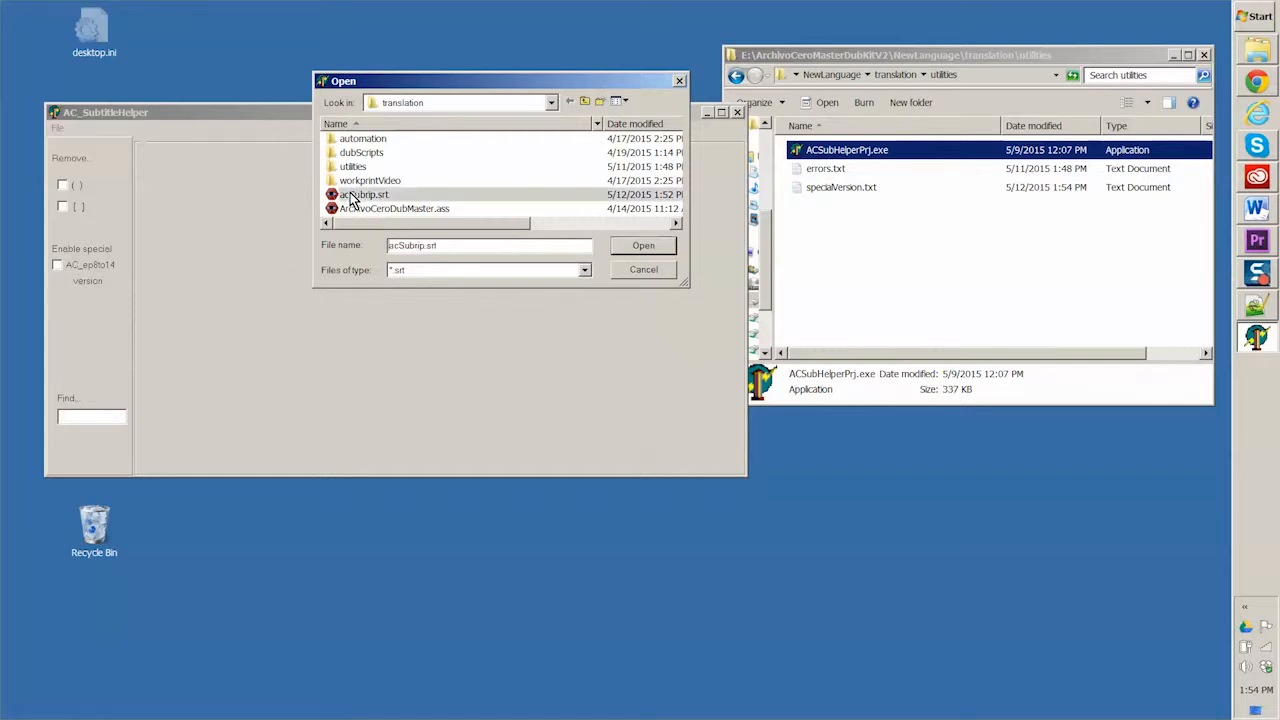
{"action": "left_click", "coordinate": [643, 248]}
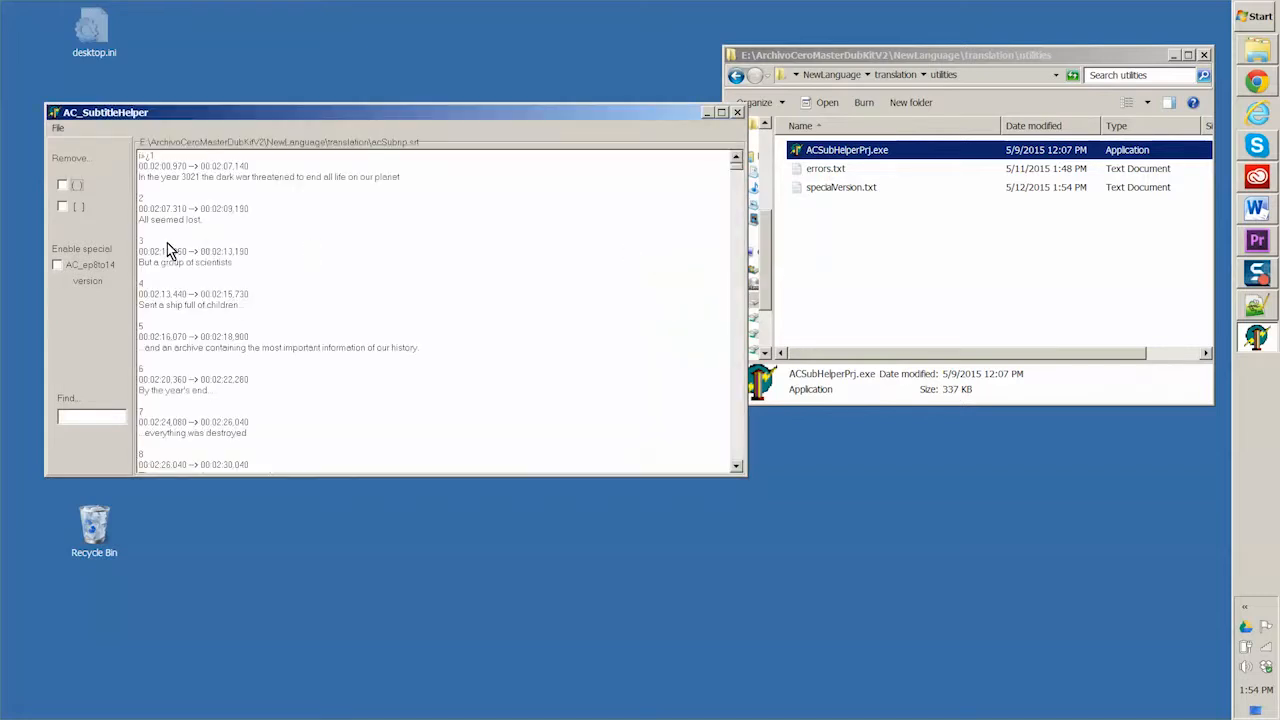
Step: Find the text "[" in the subtitles and remove all square-bracketed notes
{"action": "left_click", "coordinate": [92, 414]}
{"action": "type", "text": "["}
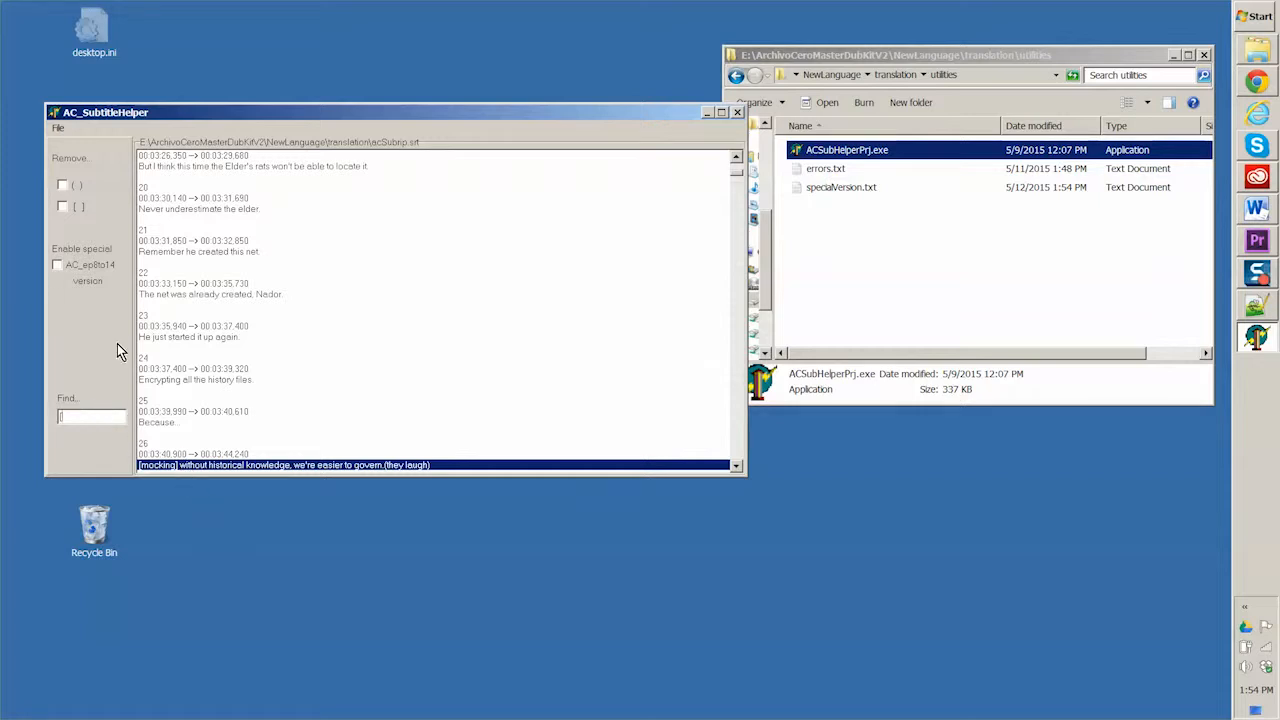
{"action": "left_click", "coordinate": [62, 207]}
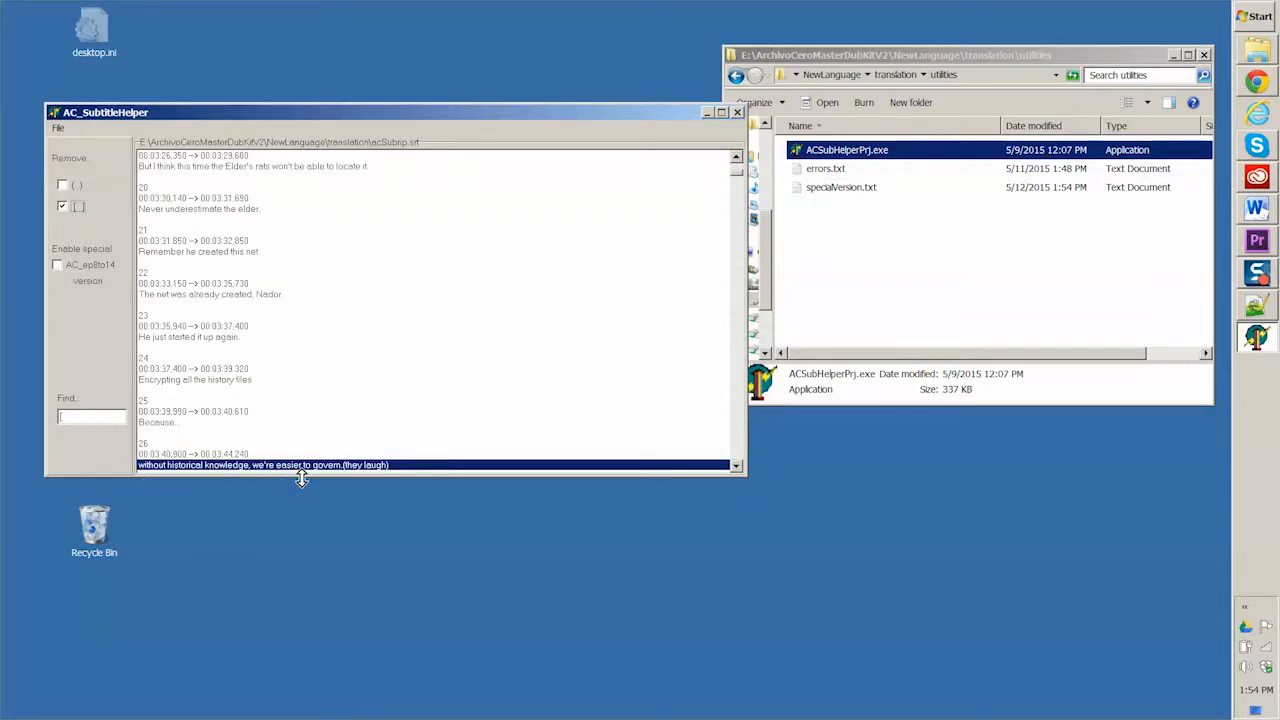
Step: Enable the AC_ep8to14 special version and check the retimed subtitles from the first line to the last
{"action": "left_click", "coordinate": [57, 266]}
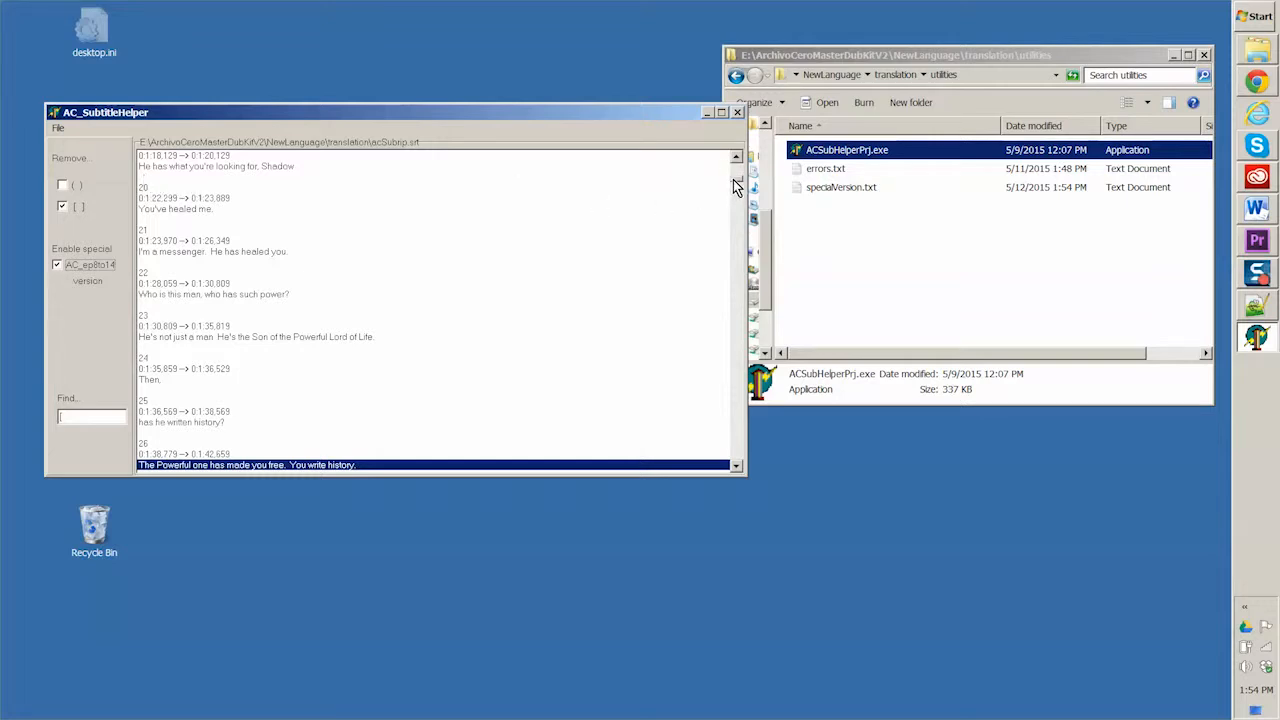
{"action": "left_click_drag", "start_coordinate": [736, 188], "coordinate": [742, 162]}
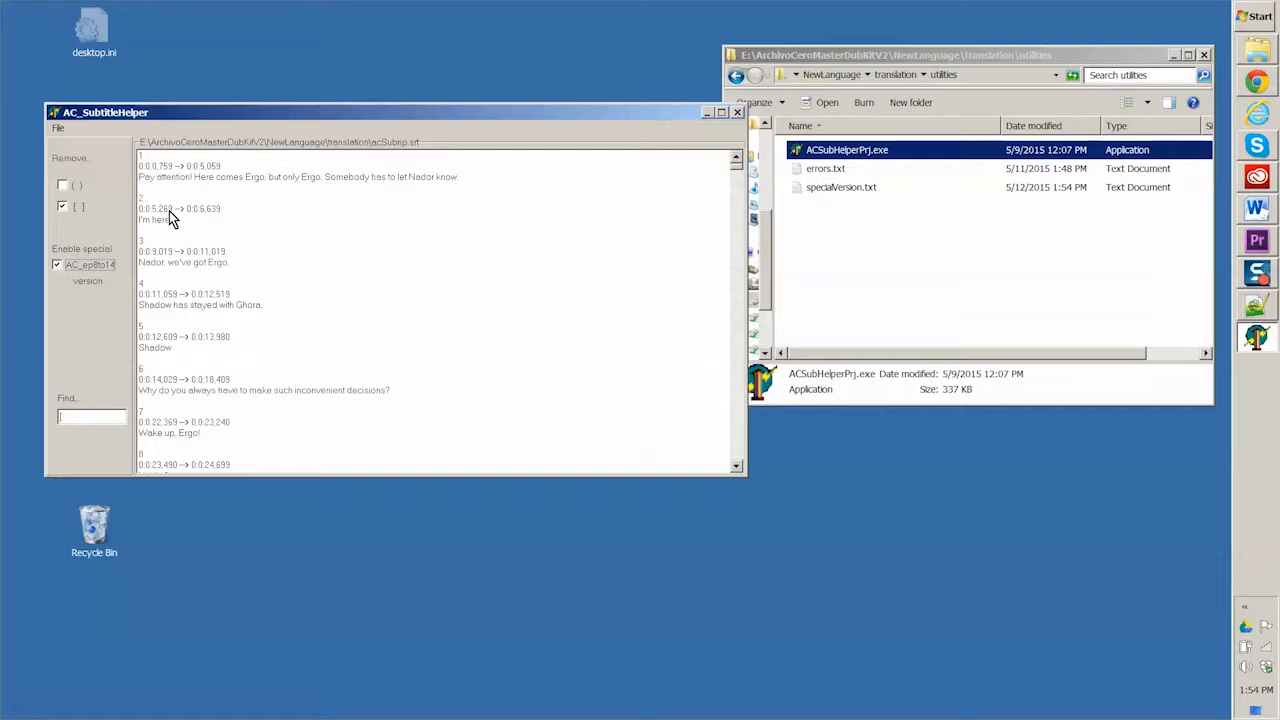
{"action": "left_click_drag", "start_coordinate": [737, 164], "coordinate": [737, 463]}
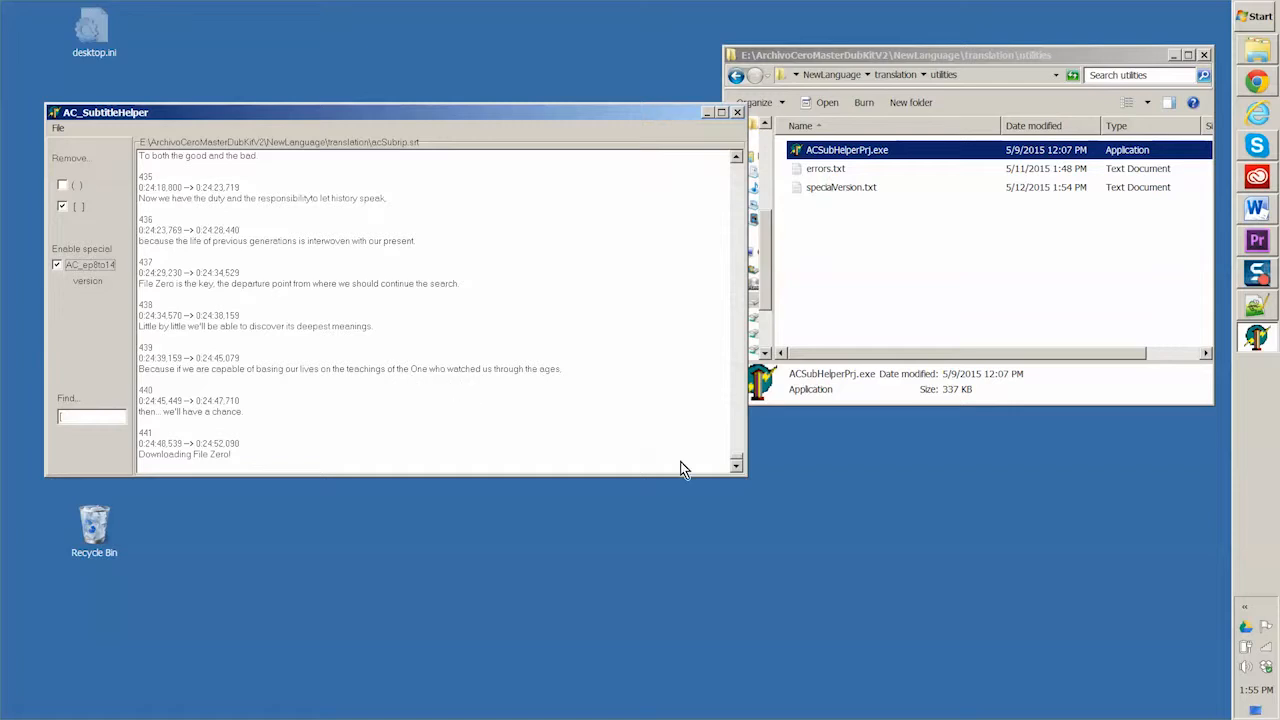
{"action": "left_click_drag", "start_coordinate": [738, 462], "coordinate": [763, 127]}
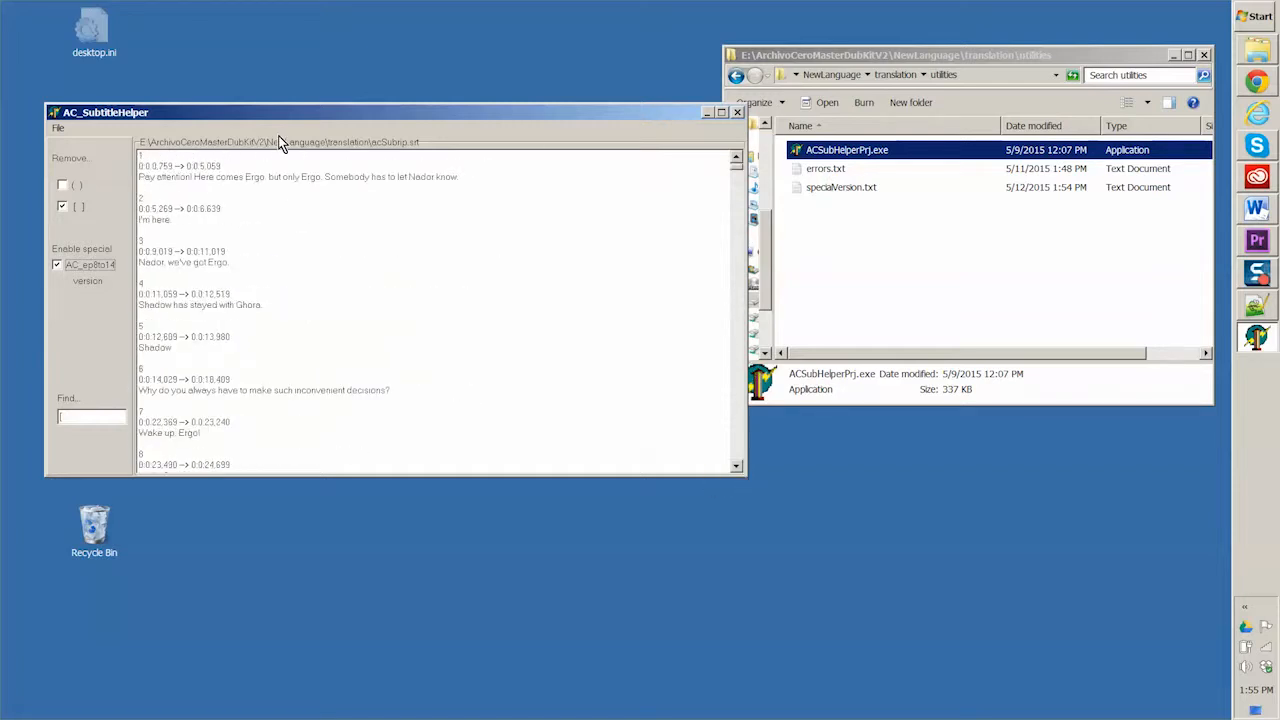
Step: Save the cleaned subtitles as acSubripClean8to14.srt in the translation folder and close AC_SubtitleHelper
{"action": "left_click", "coordinate": [57, 128]}
{"action": "left_click", "coordinate": [72, 160]}
{"action": "left_click", "coordinate": [365, 196]}
{"action": "left_click", "coordinate": [425, 247]}
{"action": "type", "text": "Clean"}
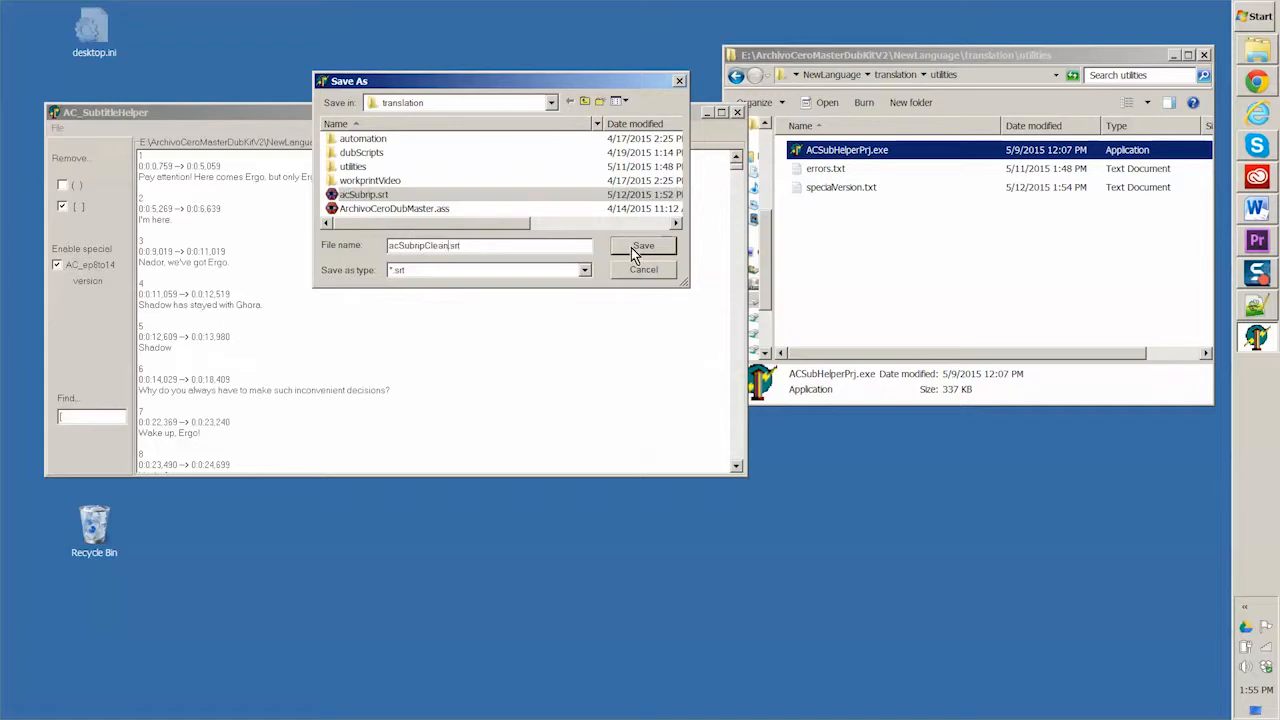
{"action": "type", "text": "8to14"}
{"action": "left_click", "coordinate": [642, 247]}
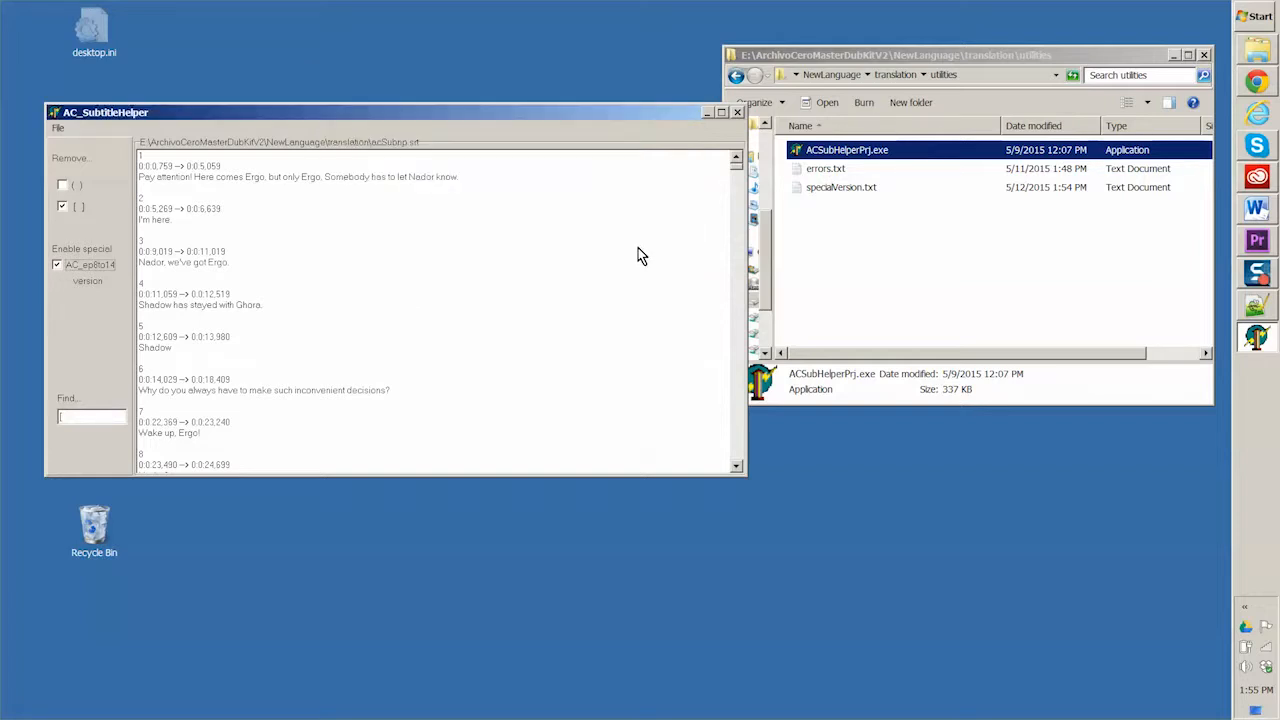
{"action": "left_click", "coordinate": [740, 112]}
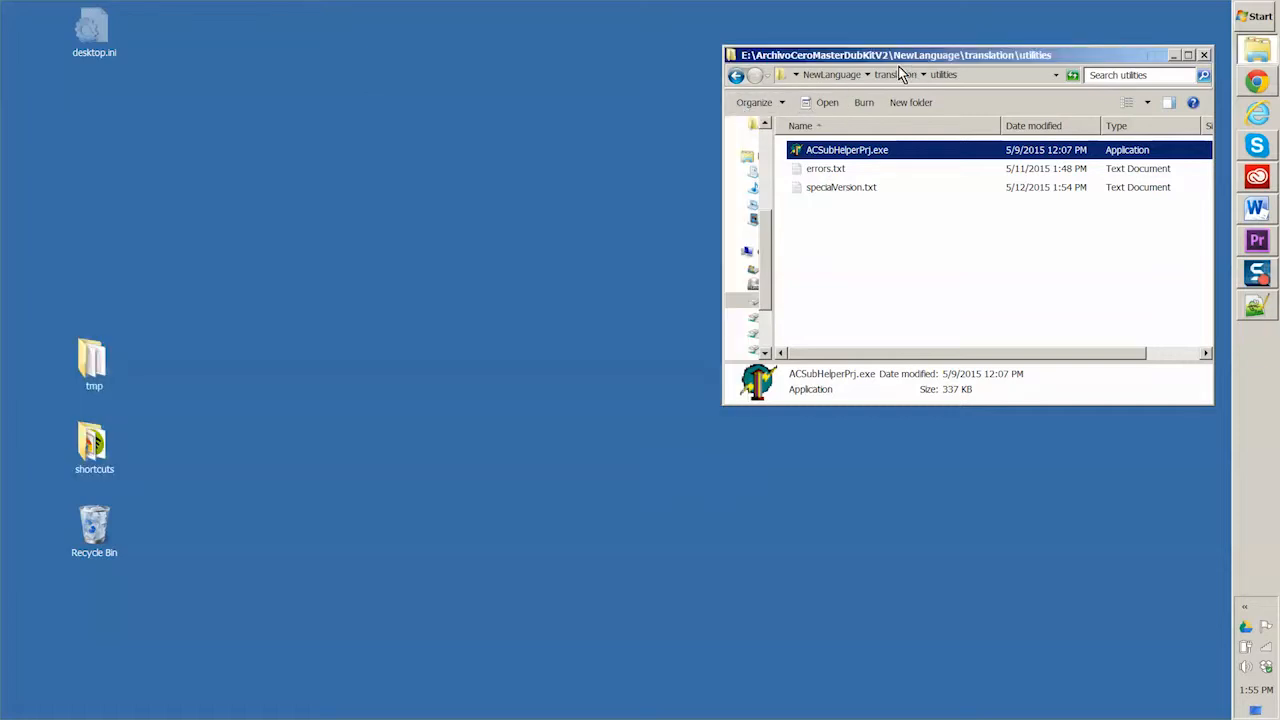
Step: Find and launch TMPGEnc Video Mastering Works 5, and start a new project in Normal Mode
{"action": "left_click", "coordinate": [1250, 18]}
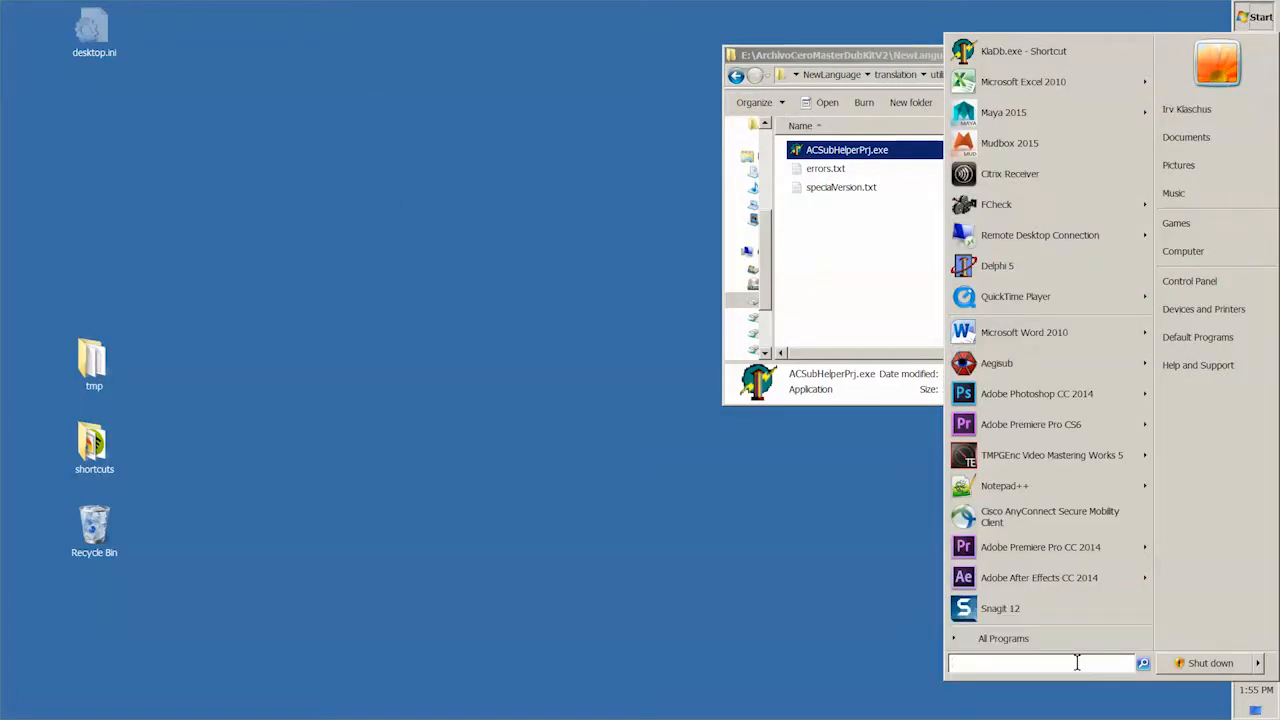
{"action": "type", "text": "tmpeg"}
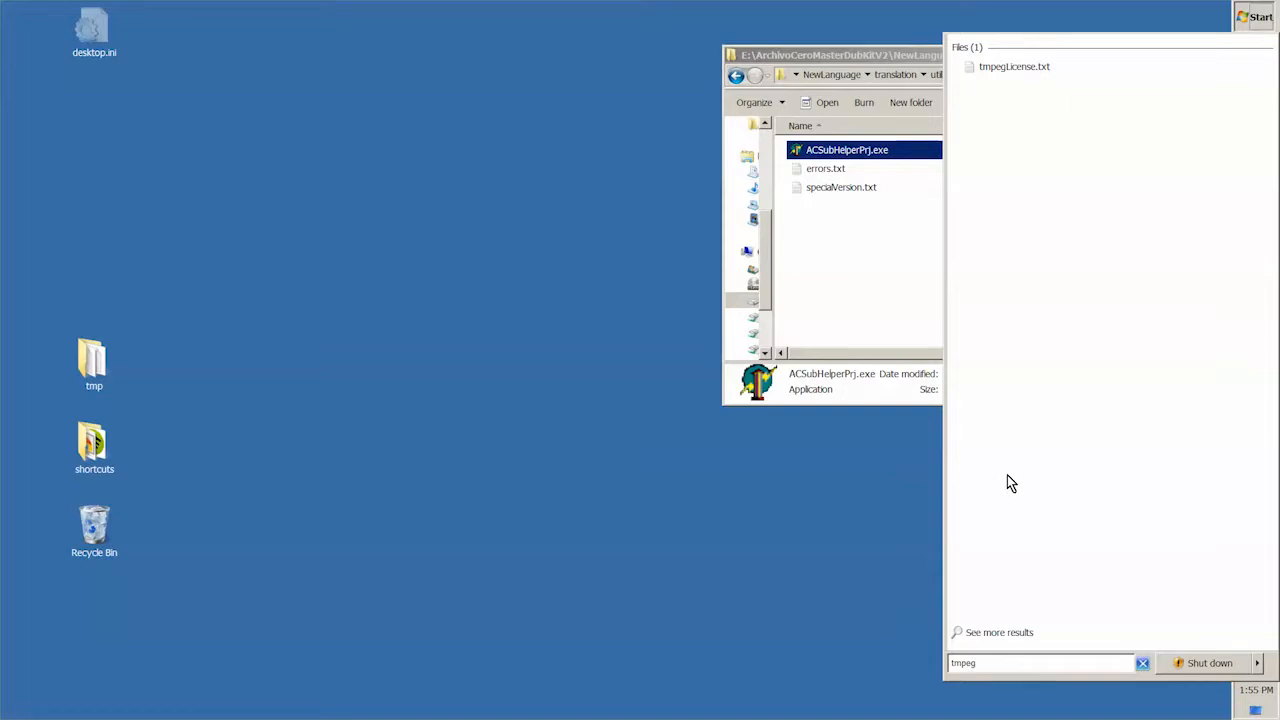
{"action": "key", "text": "Left"}
{"action": "key", "text": "BackSpace"}
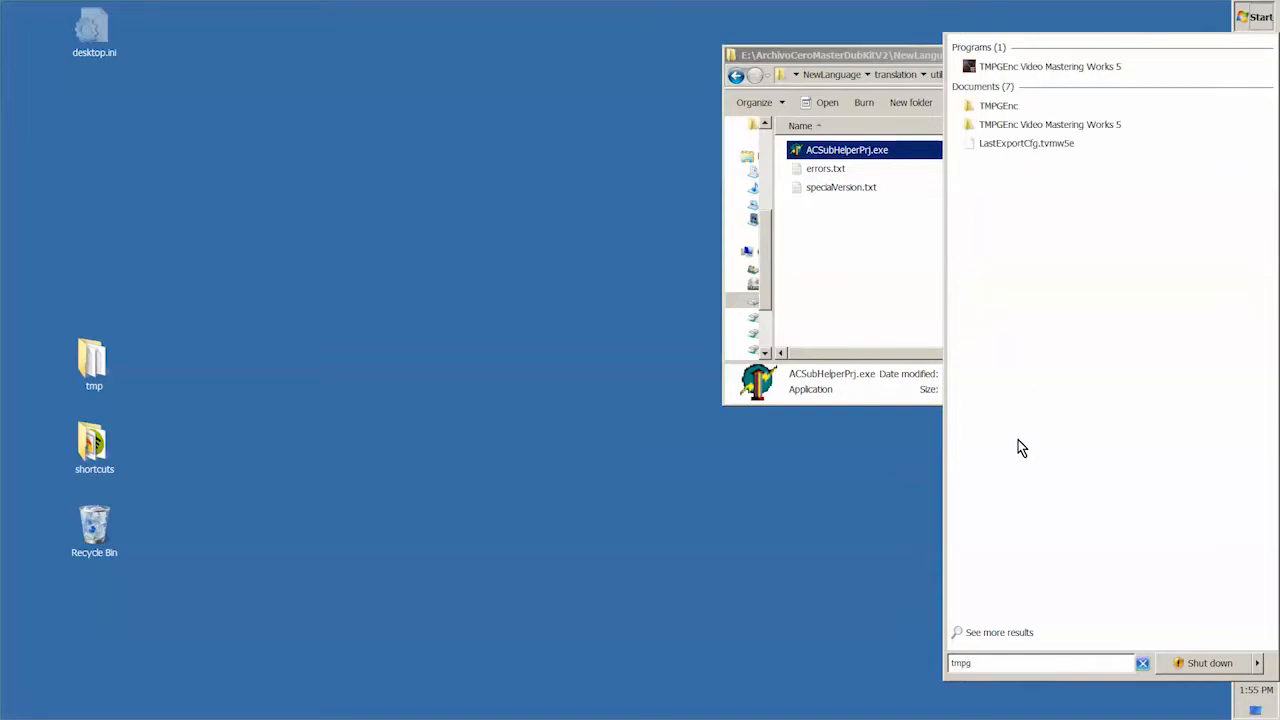
{"action": "left_click", "coordinate": [1021, 70]}
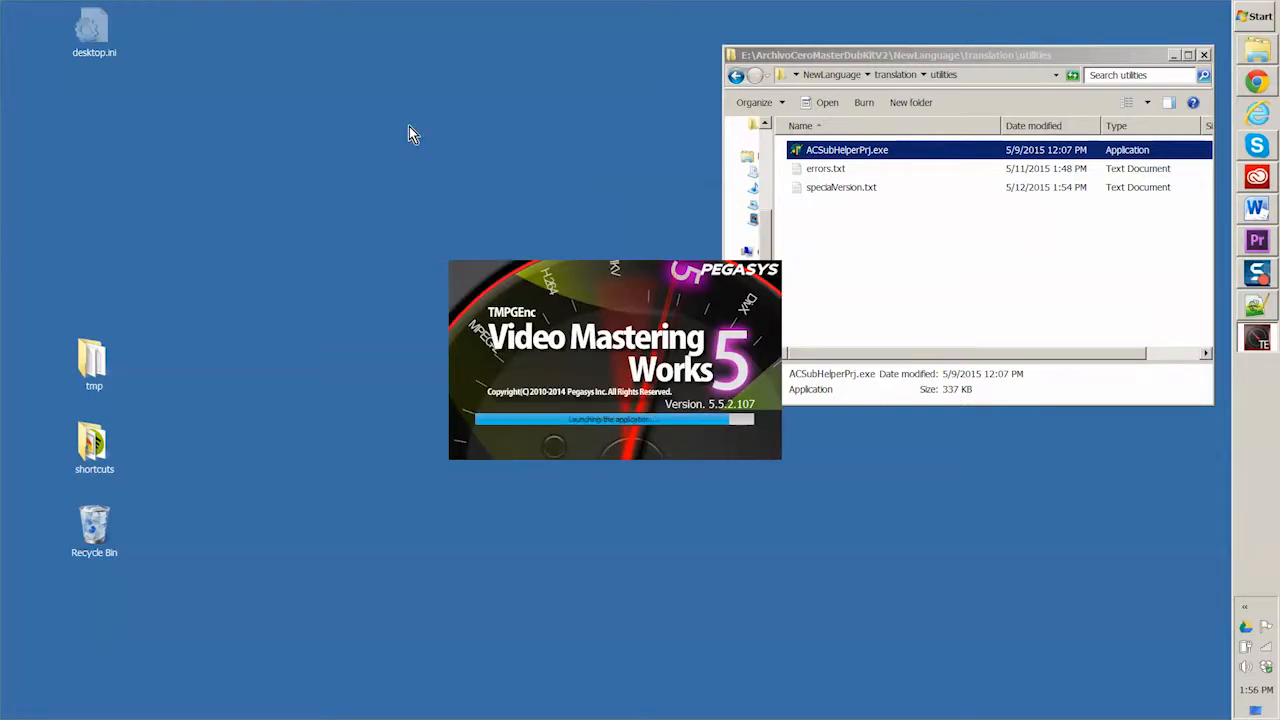
{"action": "left_click", "coordinate": [740, 446]}
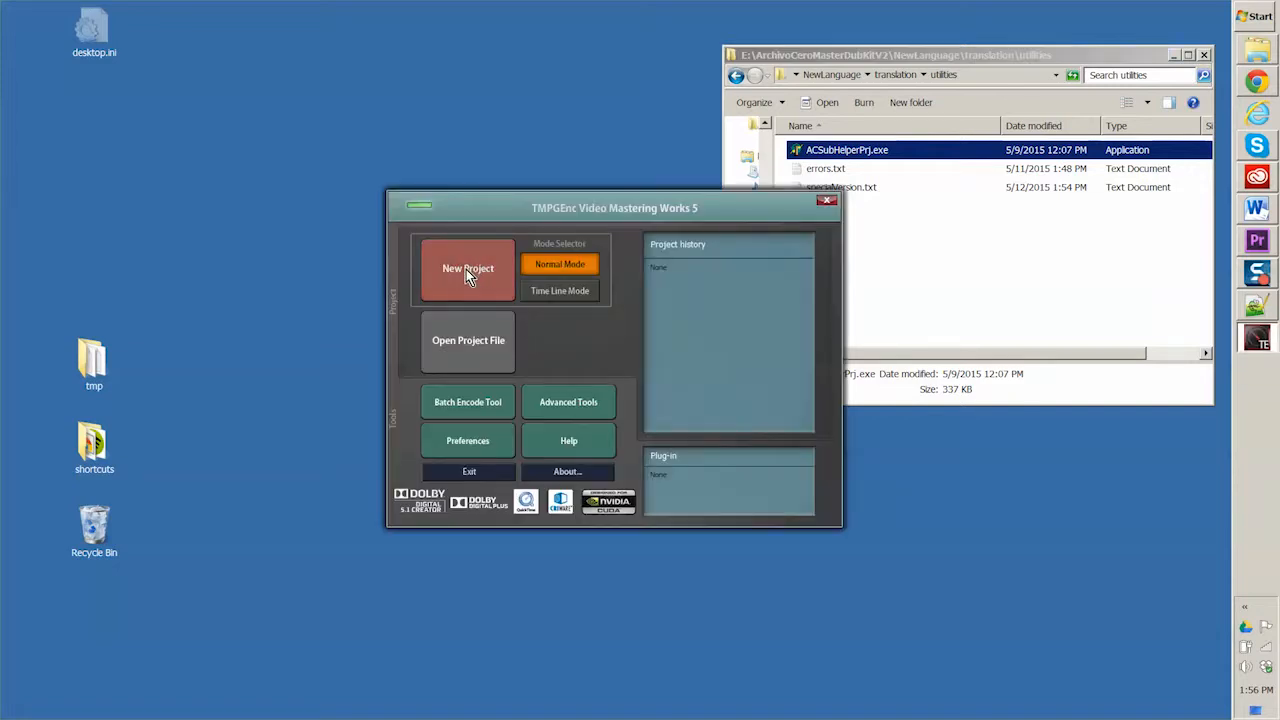
{"action": "left_click", "coordinate": [468, 268]}
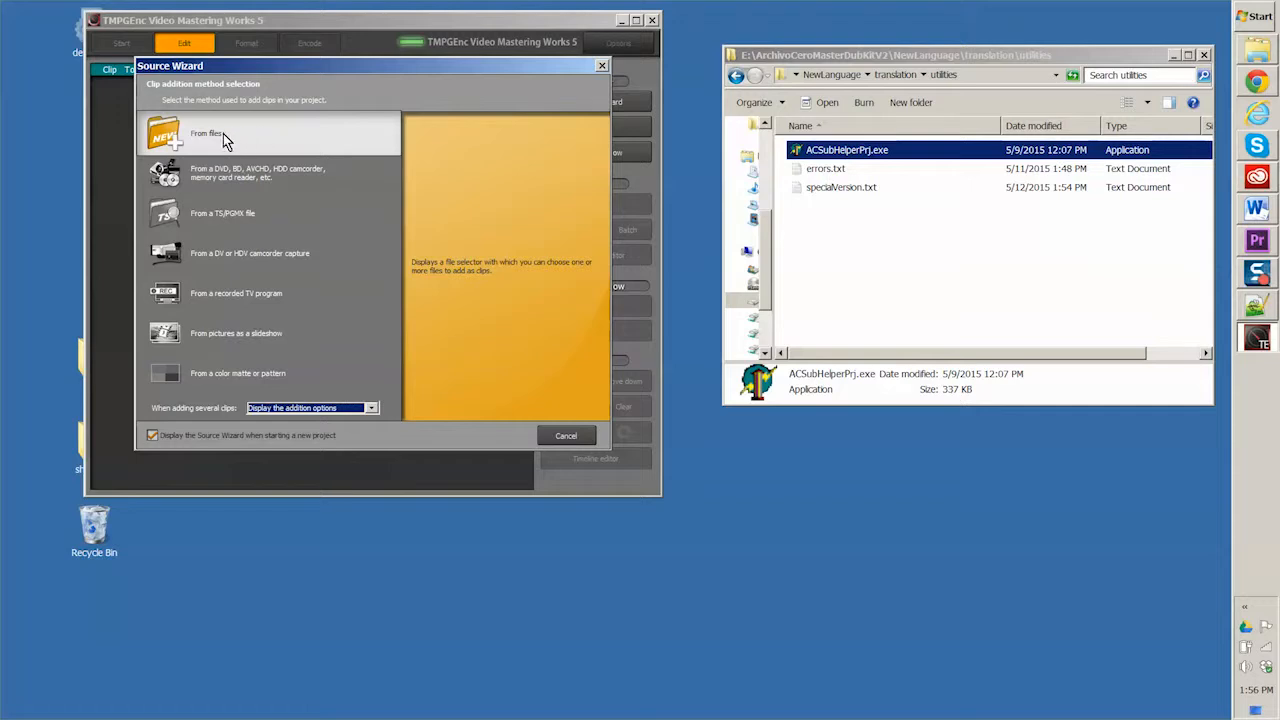
Step: Add ArchivoCeroEpisodes8to14.mp4 from the ArchivoCeroMasterDubKitV2 source video folder as a clip from files
{"action": "left_click", "coordinate": [228, 136]}
{"action": "left_click", "coordinate": [727, 321]}
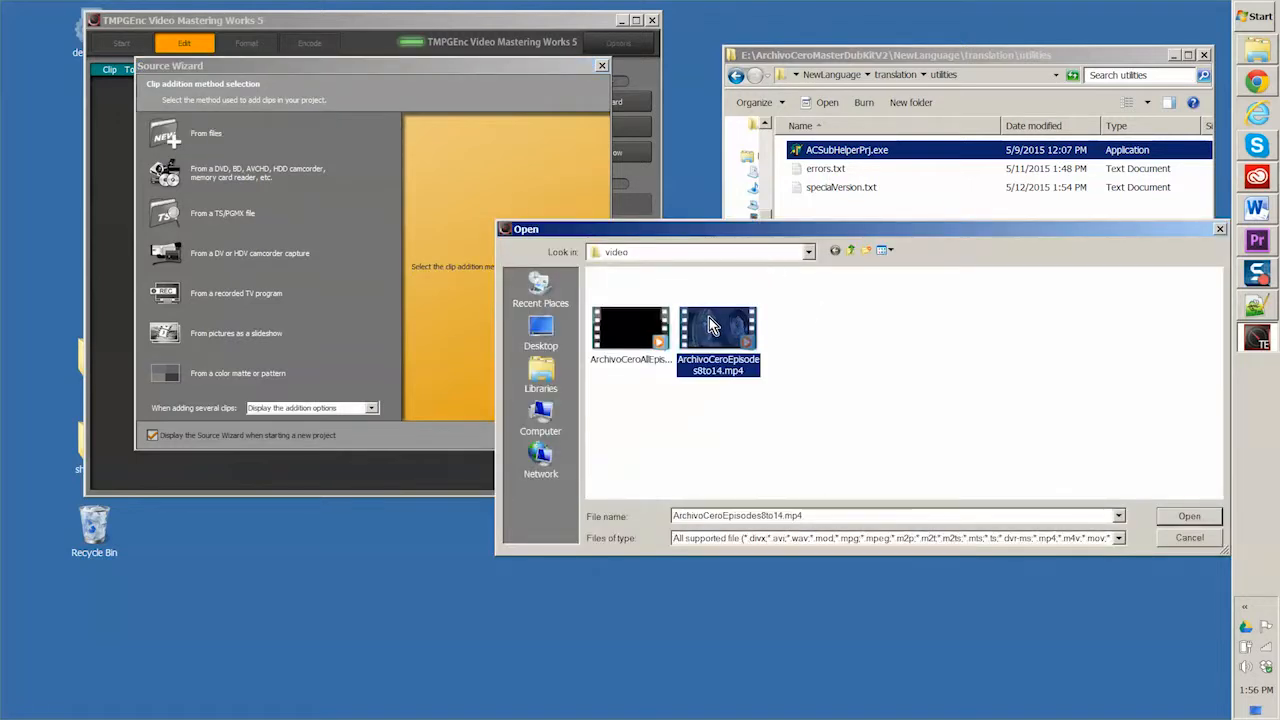
{"action": "left_click", "coordinate": [810, 253]}
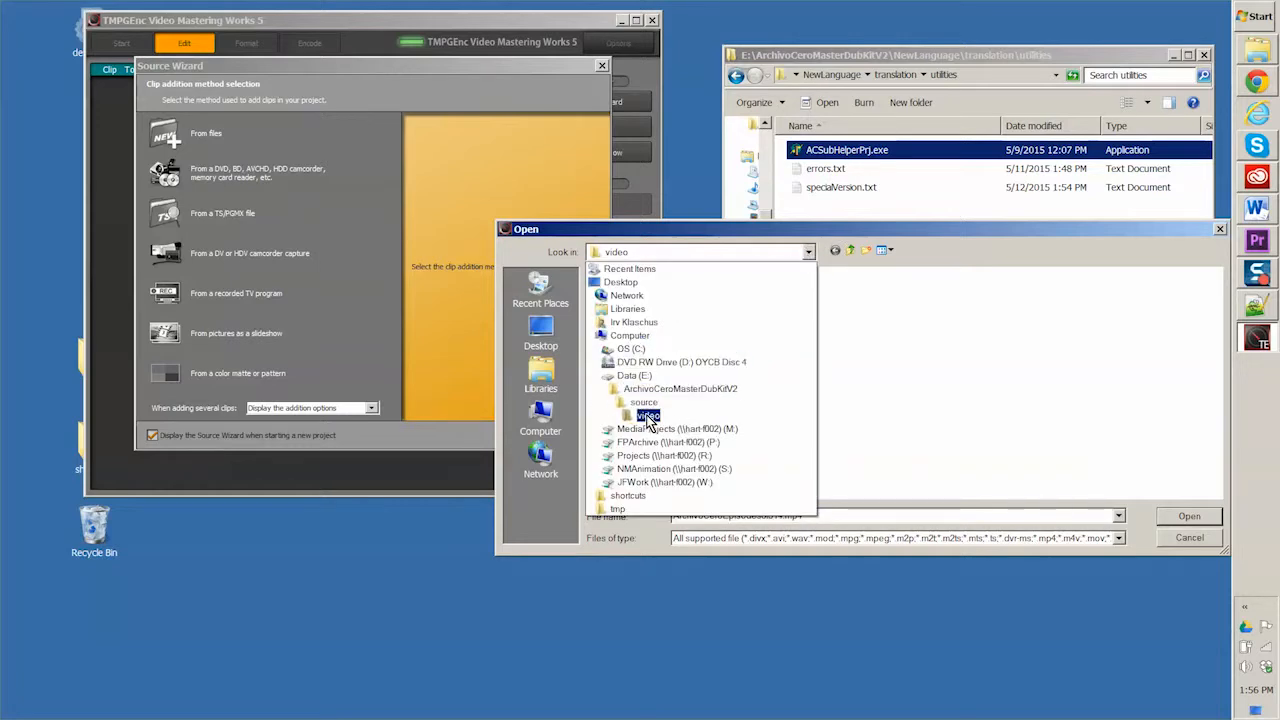
{"action": "left_click", "coordinate": [648, 415]}
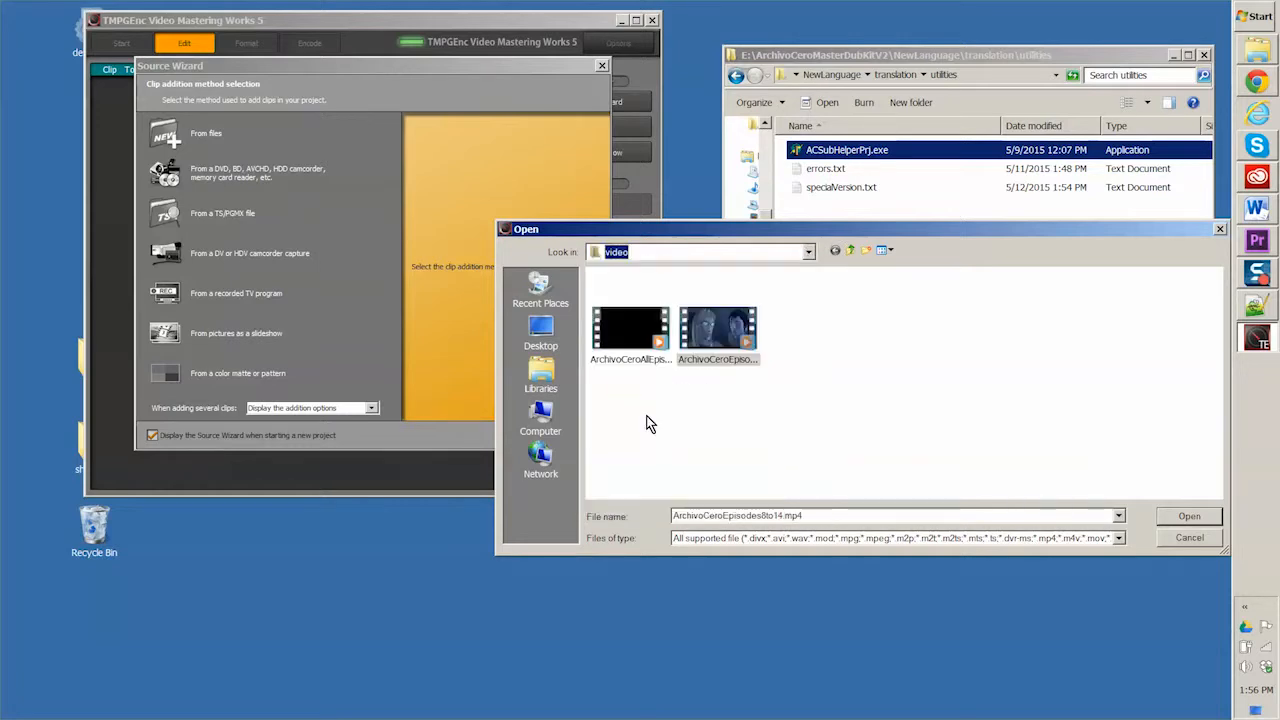
{"action": "left_click", "coordinate": [842, 250]}
{"action": "left_click", "coordinate": [838, 251]}
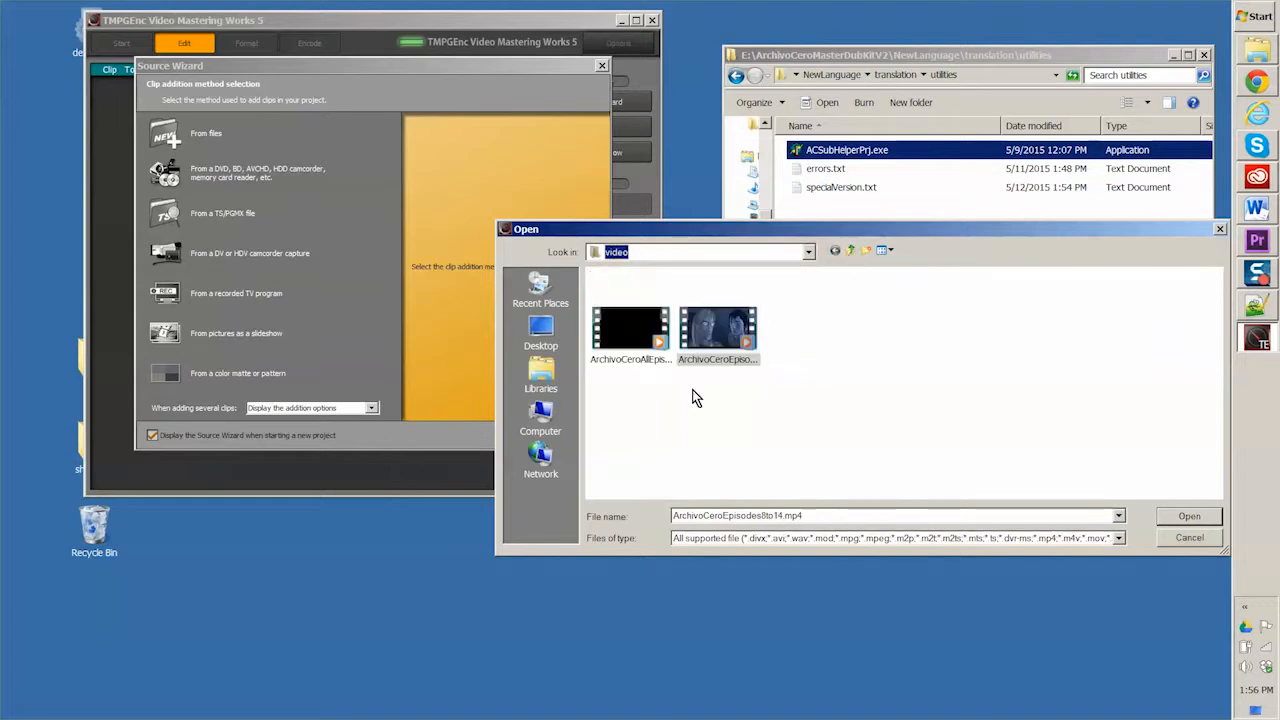
{"action": "left_click", "coordinate": [849, 251]}
{"action": "left_click", "coordinate": [849, 251]}
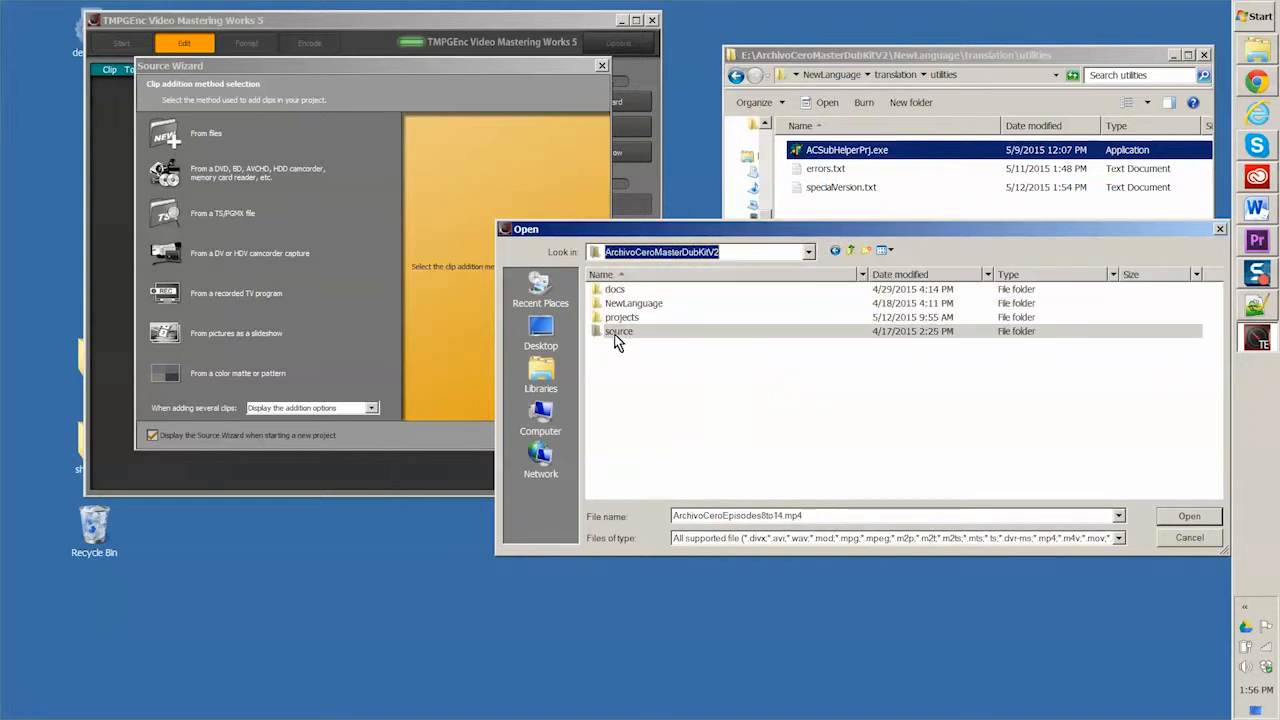
{"action": "double_click", "coordinate": [596, 335]}
{"action": "double_click", "coordinate": [615, 303]}
{"action": "left_click", "coordinate": [743, 368]}
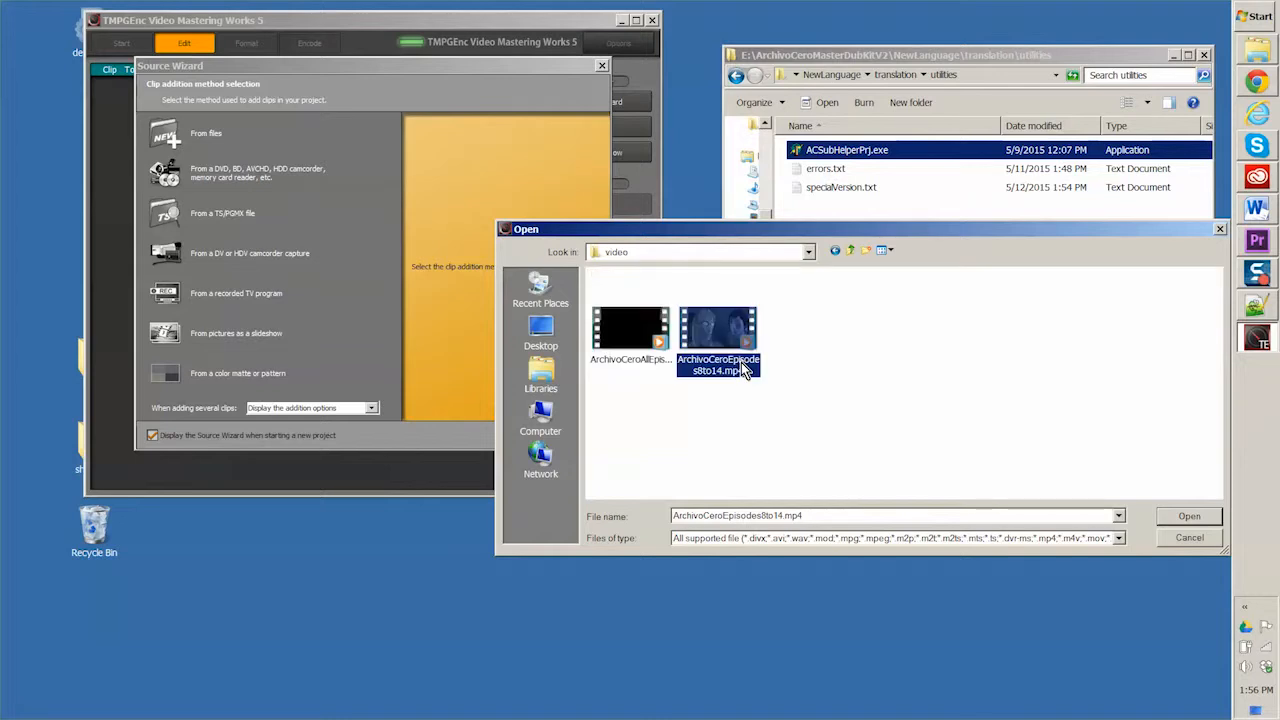
{"action": "left_click", "coordinate": [1189, 517]}
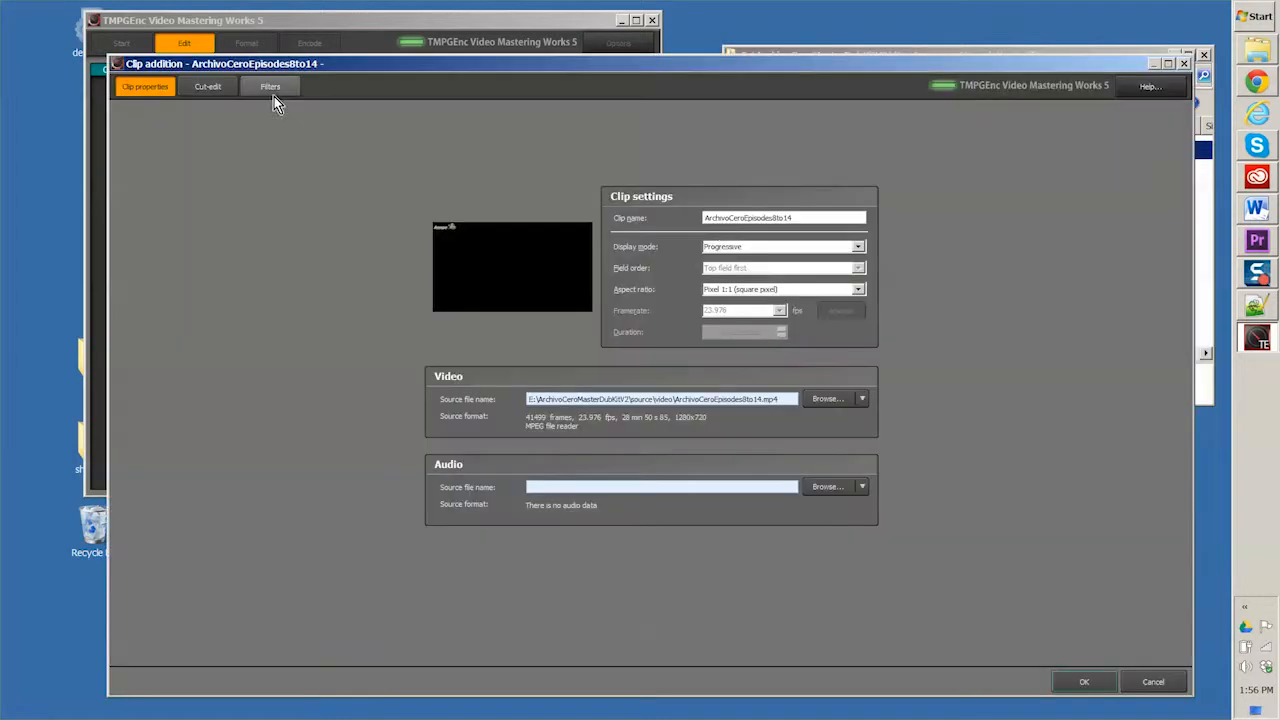
Step: Set the clip's audio source to ArchivoCeroEpisodes8to14Spanish.wav from the NewLanguage audio folder, accepting the reset of the cut-edit and keyframe lists
{"action": "left_click", "coordinate": [826, 488]}
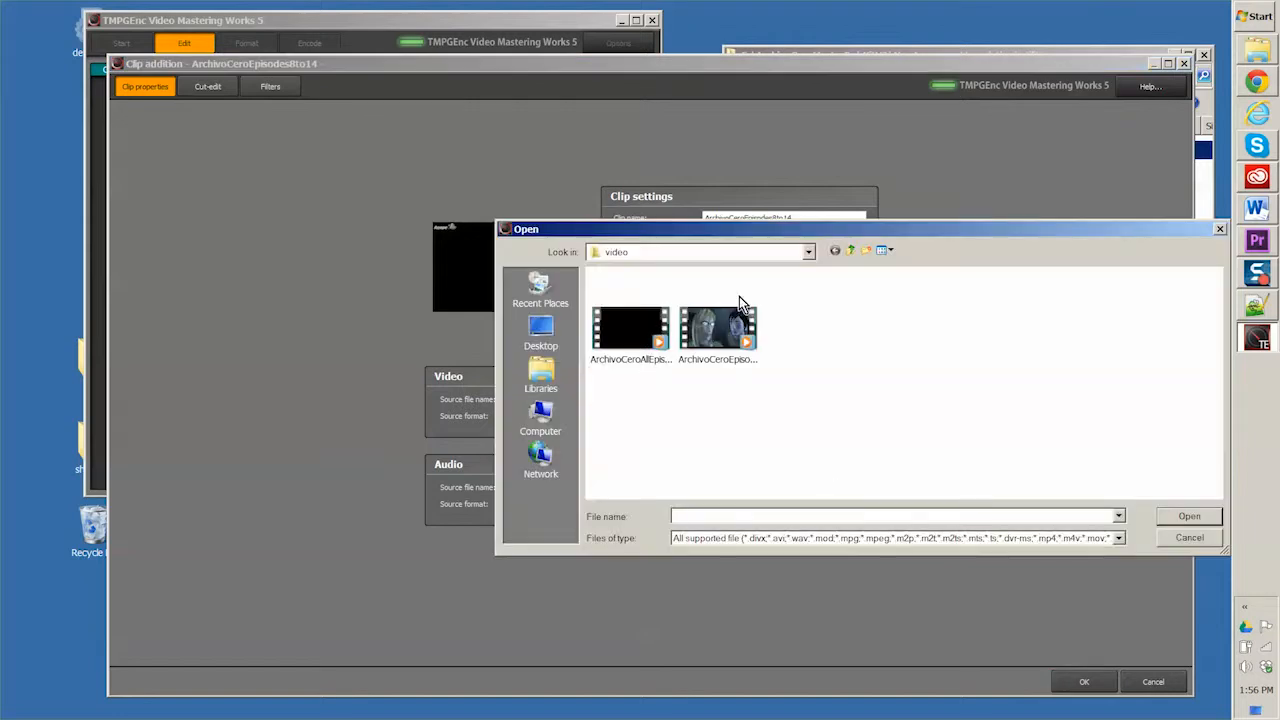
{"action": "left_click", "coordinate": [849, 253]}
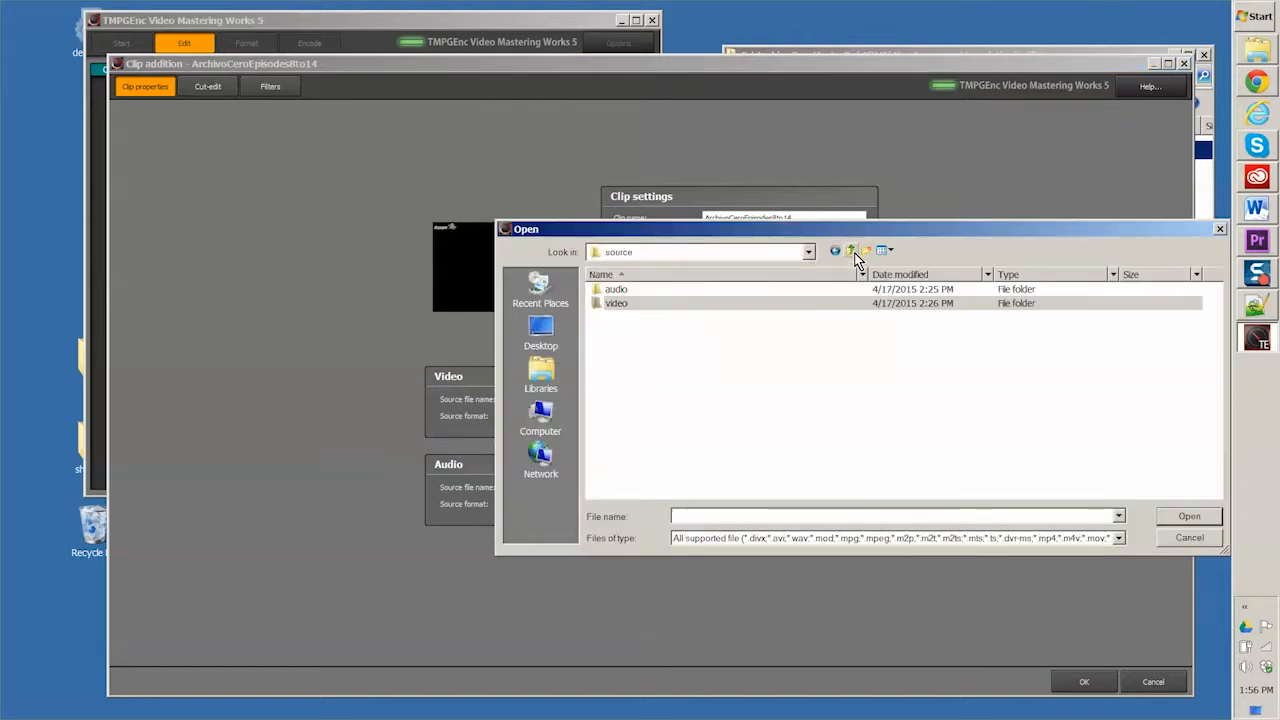
{"action": "left_click", "coordinate": [851, 253]}
{"action": "double_click", "coordinate": [596, 305]}
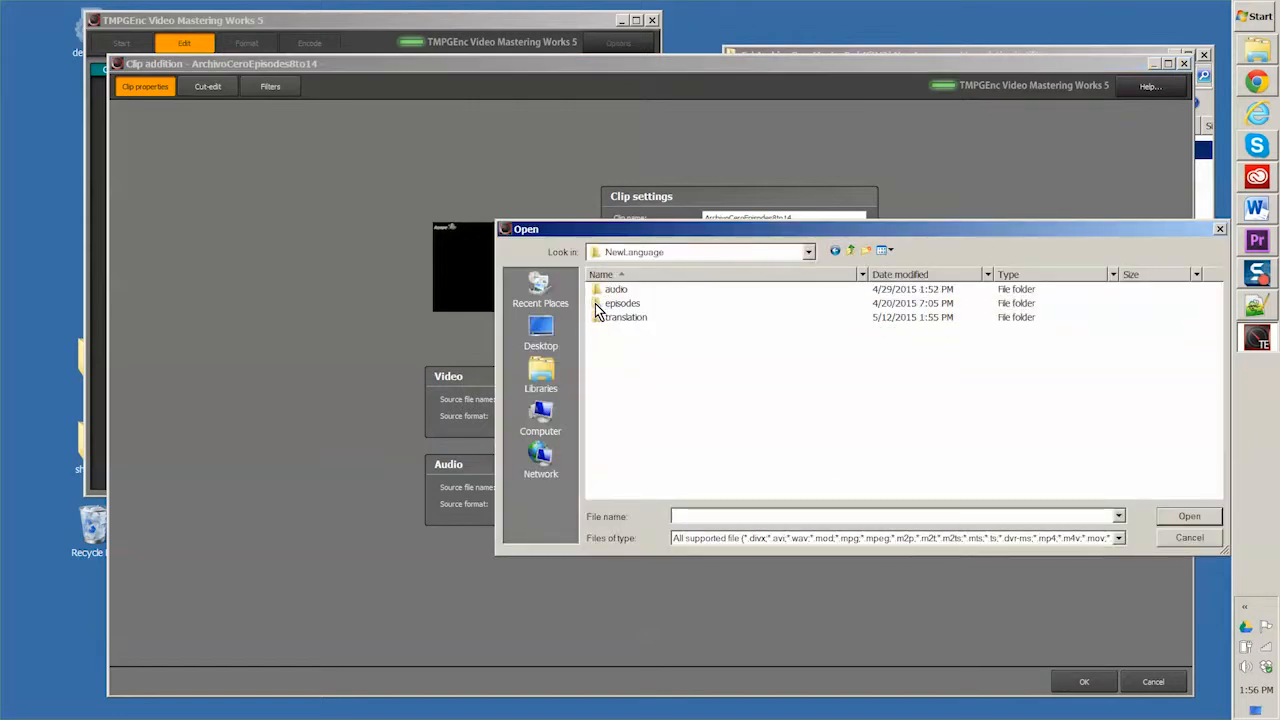
{"action": "double_click", "coordinate": [600, 290]}
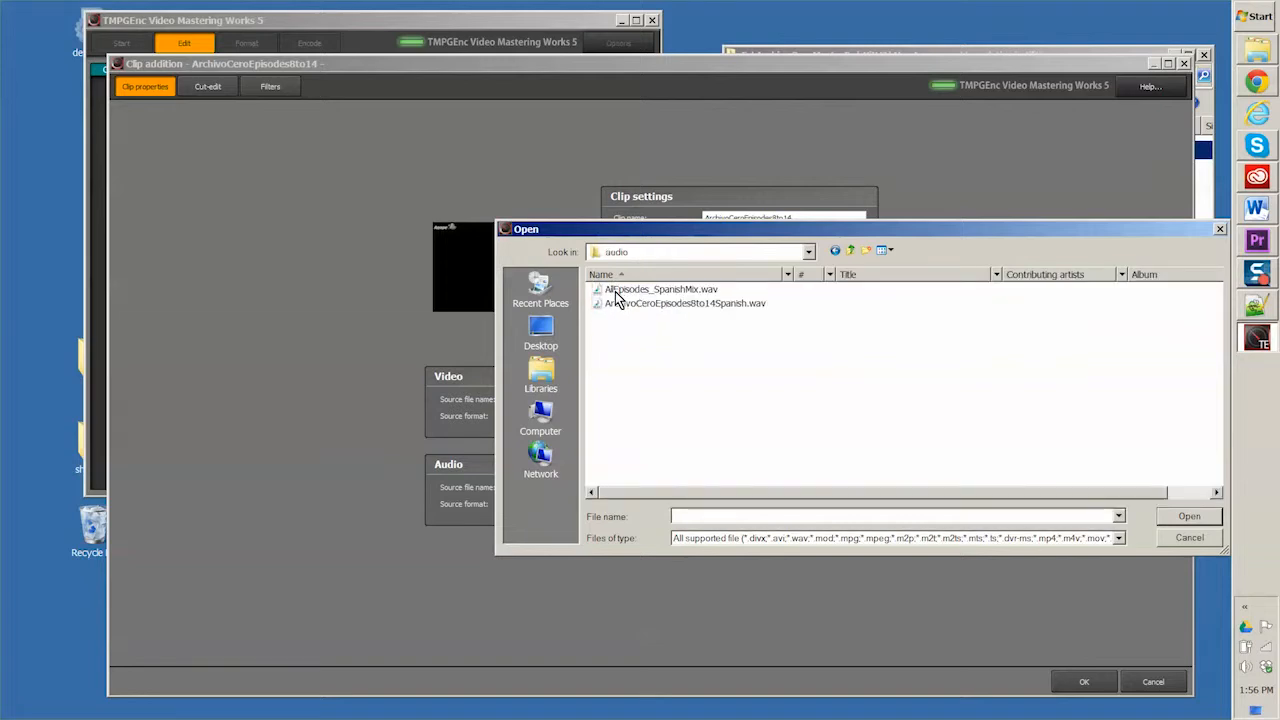
{"action": "left_click", "coordinate": [618, 305]}
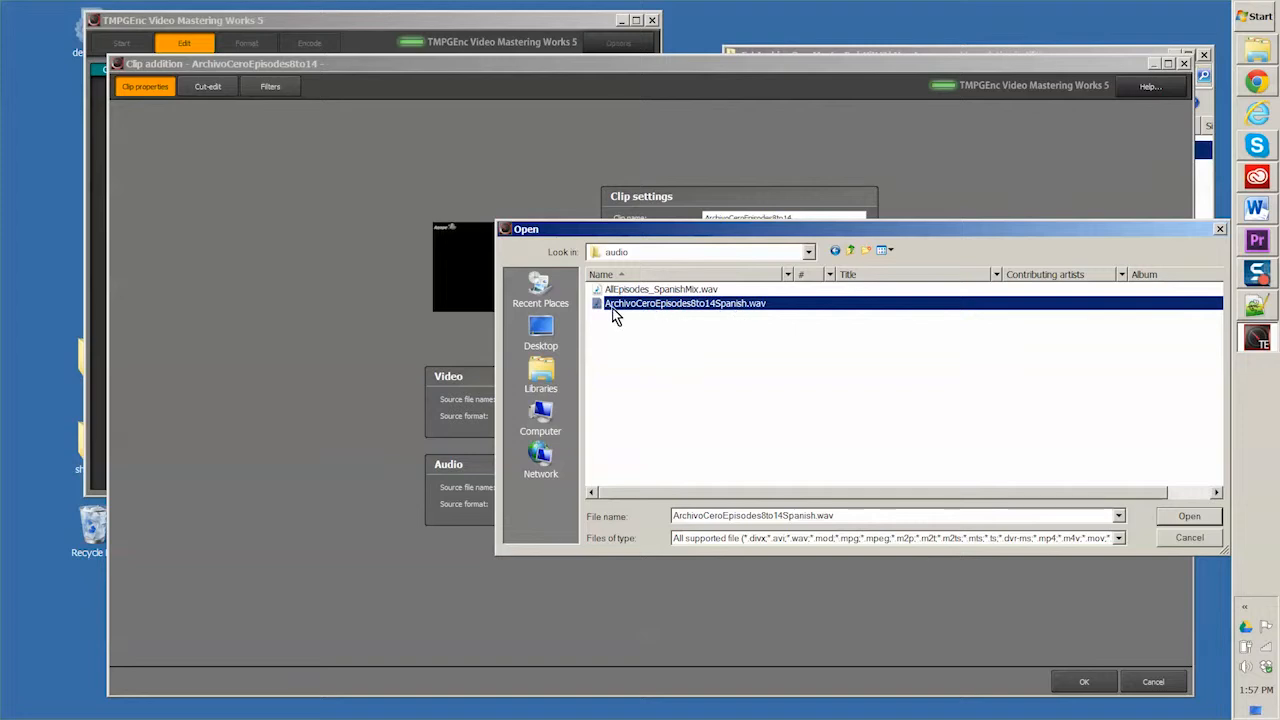
{"action": "left_click", "coordinate": [1189, 516]}
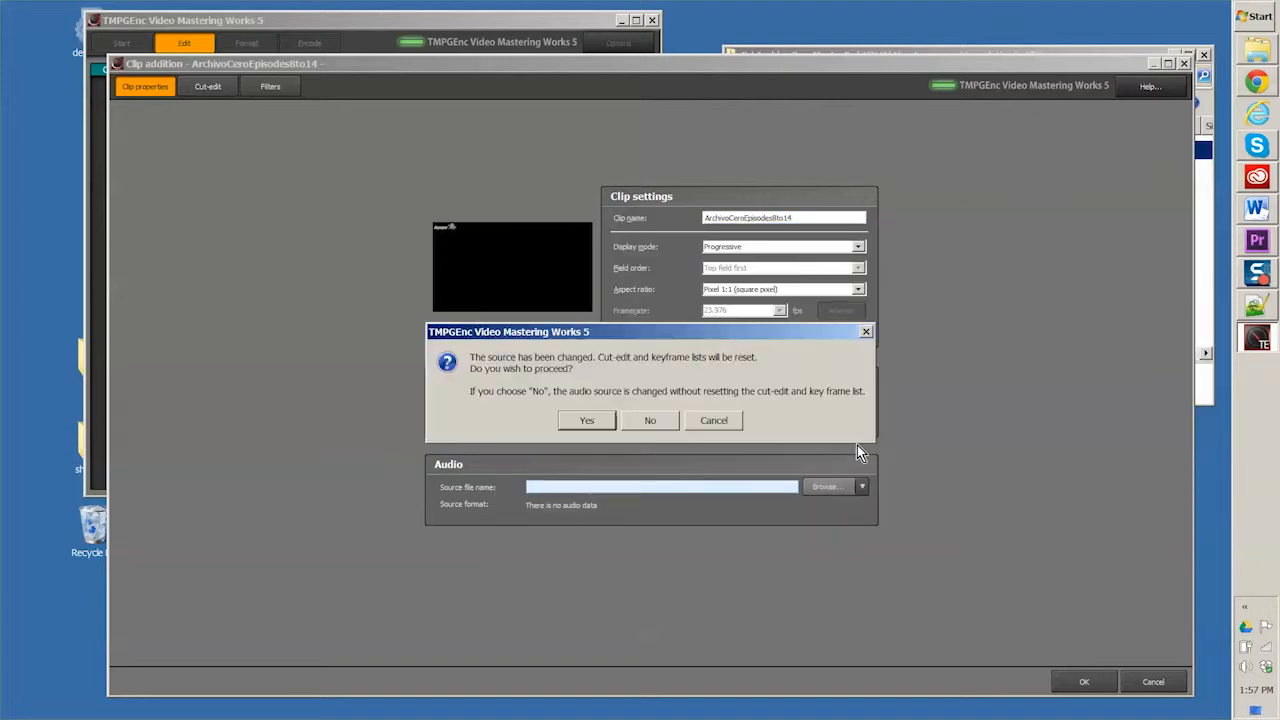
{"action": "left_click", "coordinate": [587, 420]}
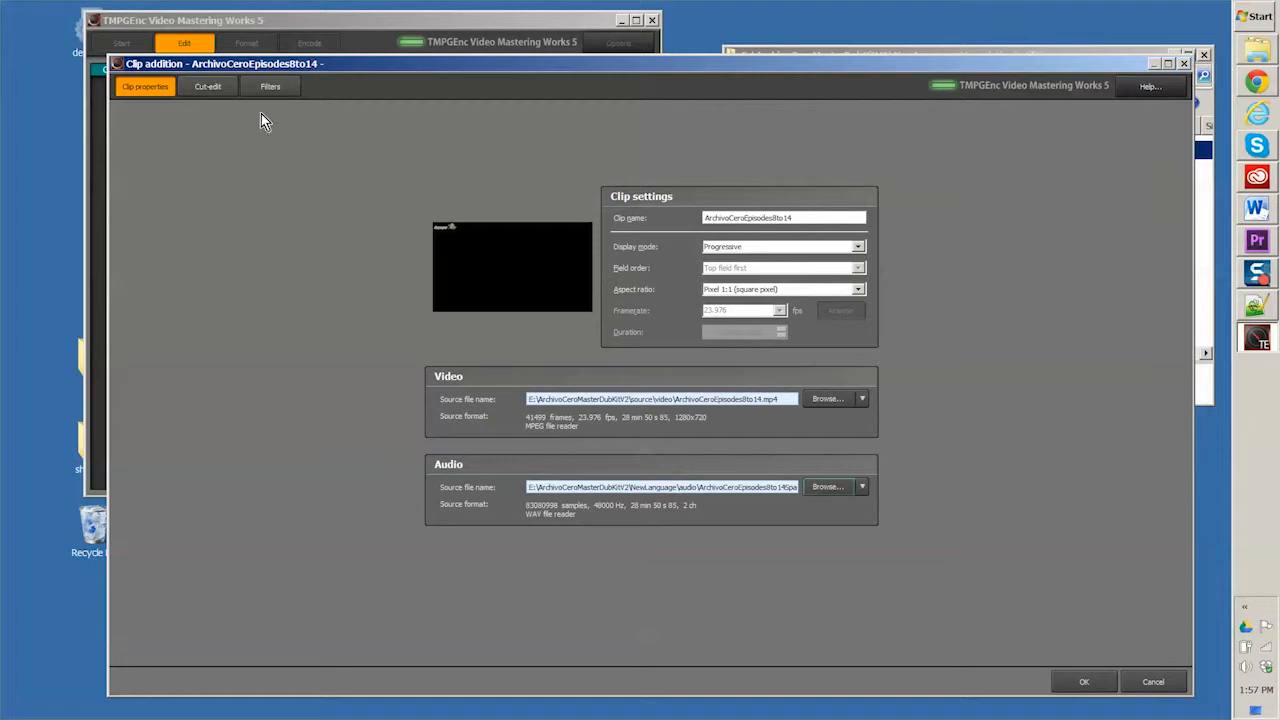
Step: Add the Subtitles filter from the filter catalog to the clip's filter list
{"action": "left_click", "coordinate": [267, 87]}
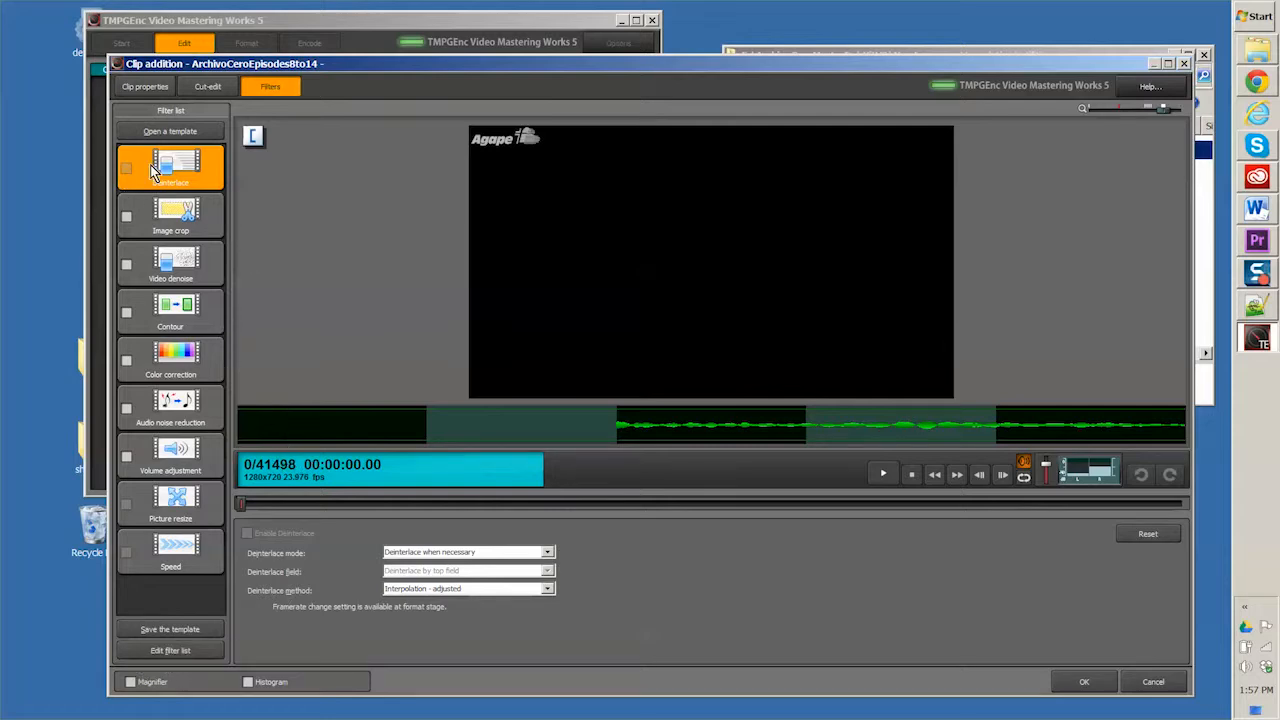
{"action": "left_click", "coordinate": [177, 651]}
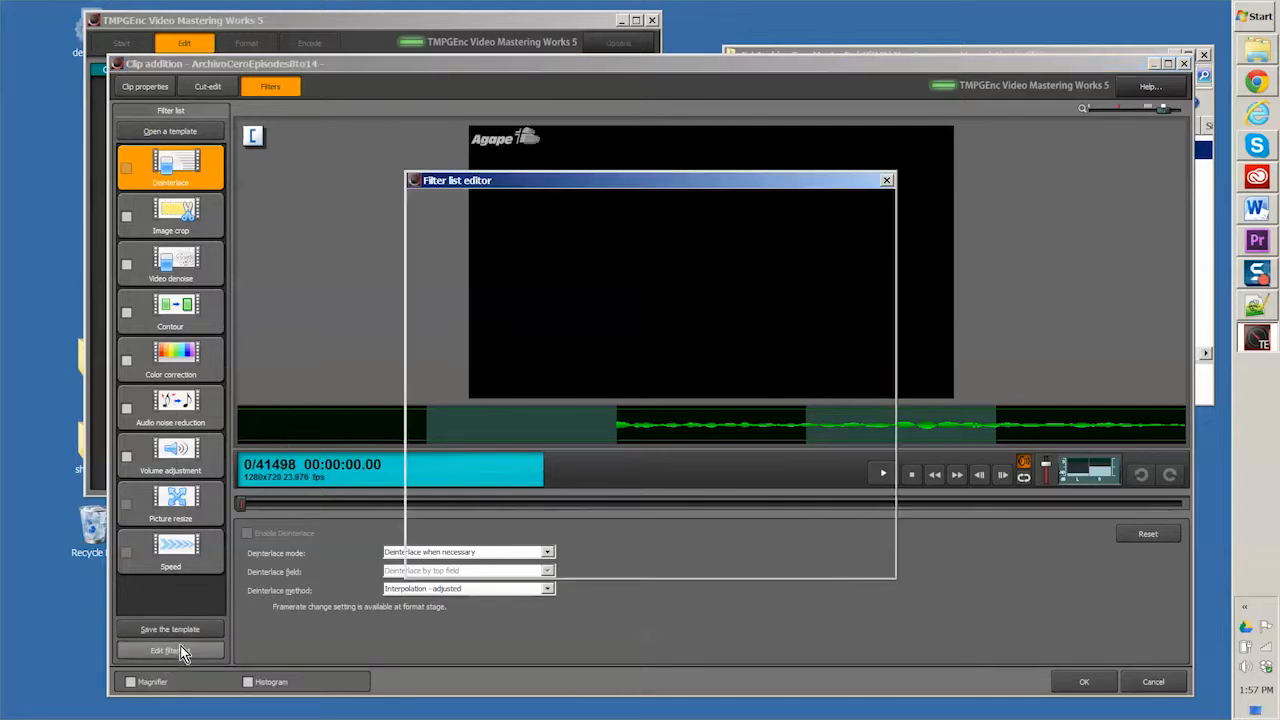
{"action": "left_click", "coordinate": [828, 428]}
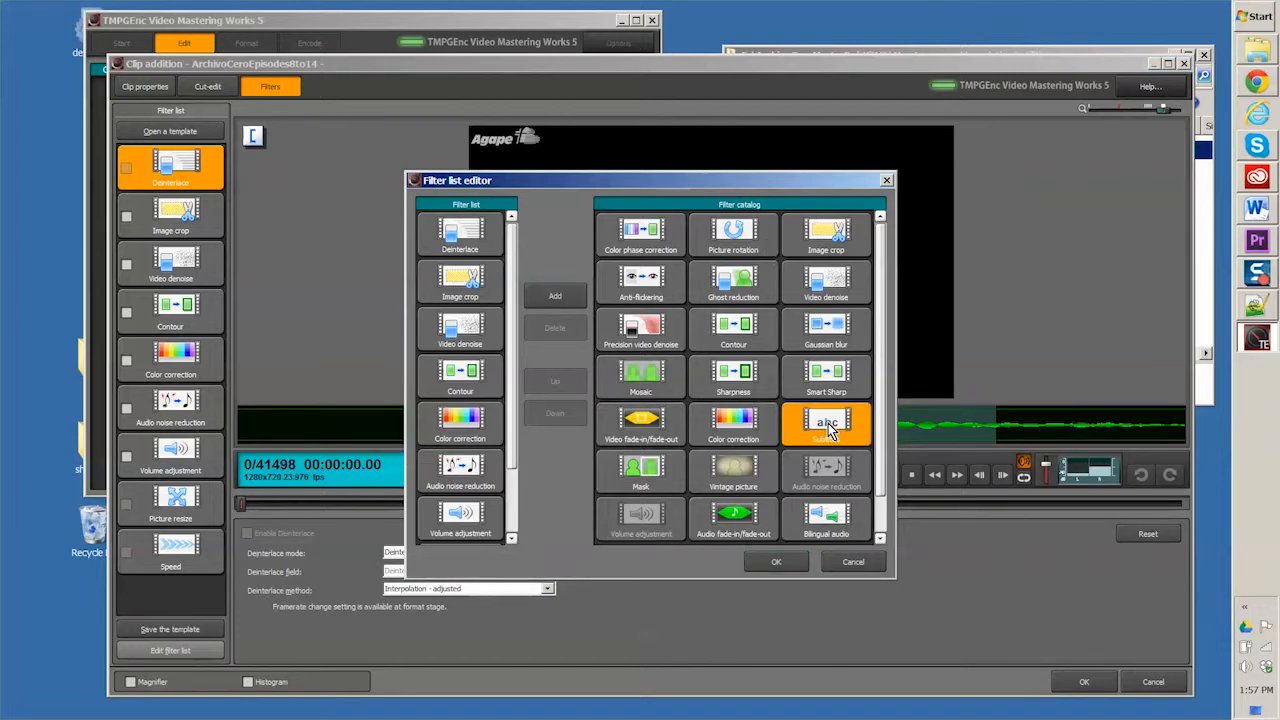
{"action": "left_click", "coordinate": [557, 300]}
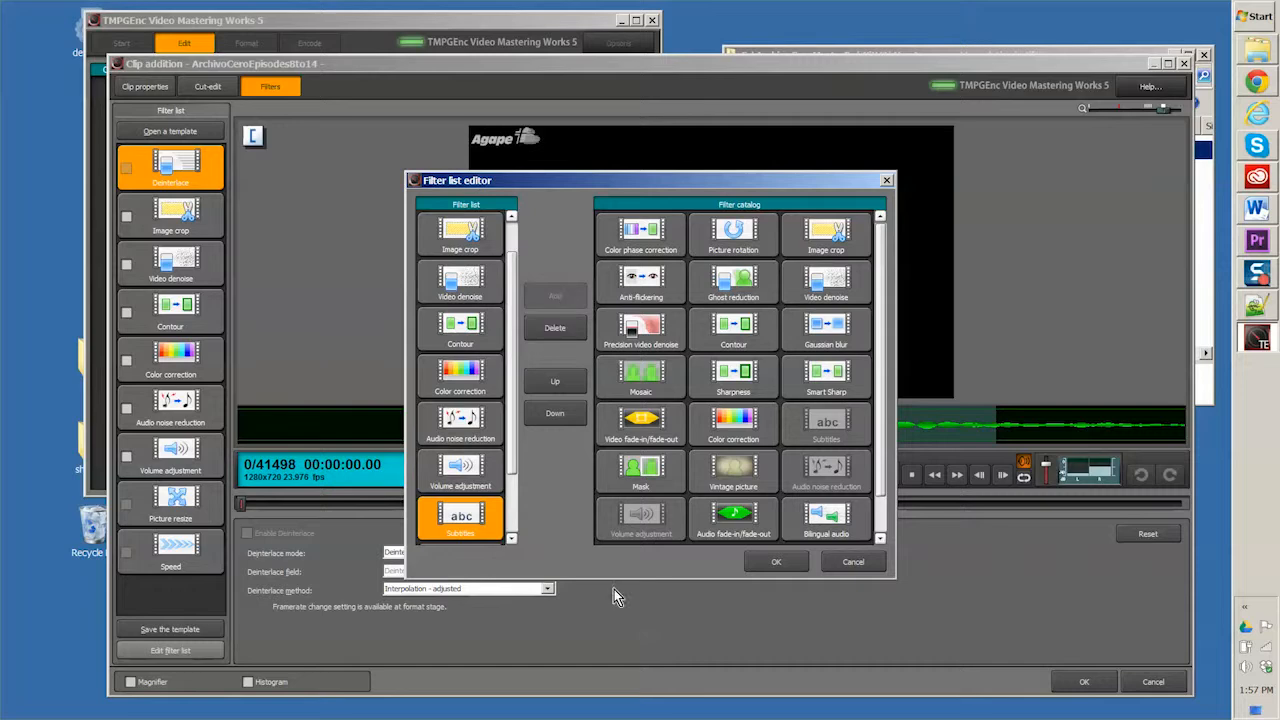
{"action": "left_click", "coordinate": [775, 561]}
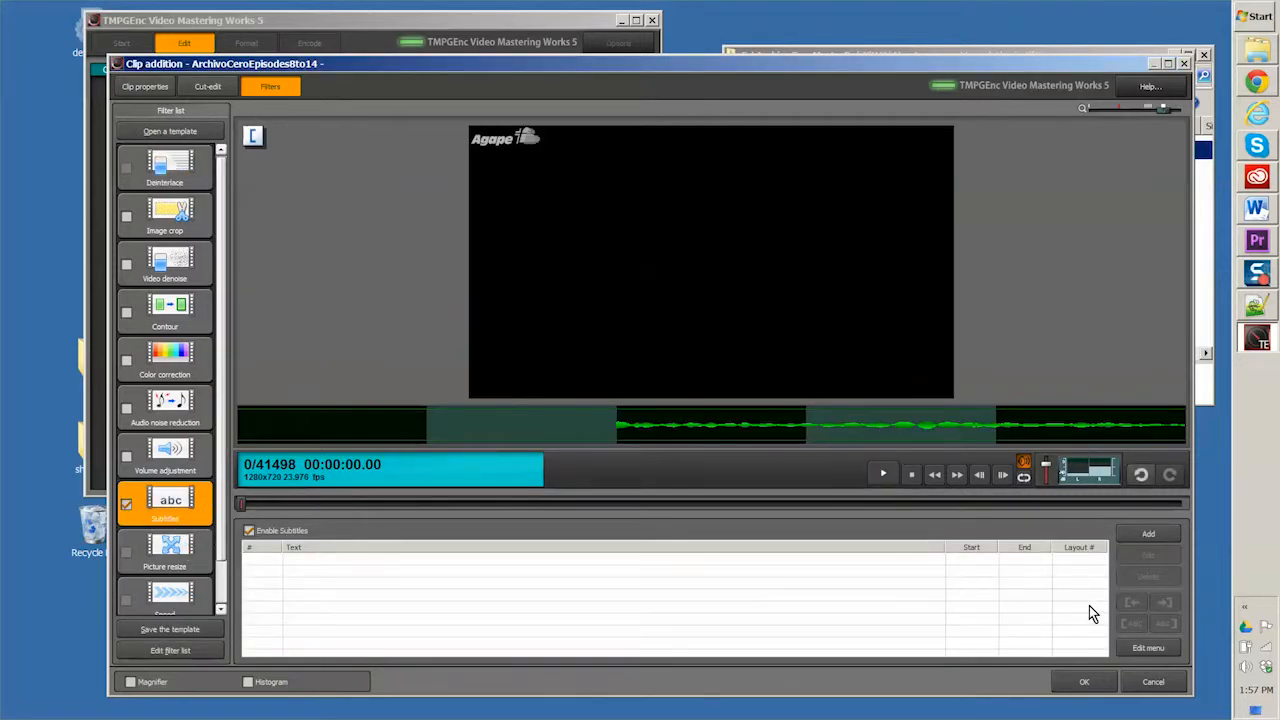
Step: Import acSubripClean8to14.srt from the translation folder into the clip's Subtitles filter
{"action": "left_click", "coordinate": [1145, 650]}
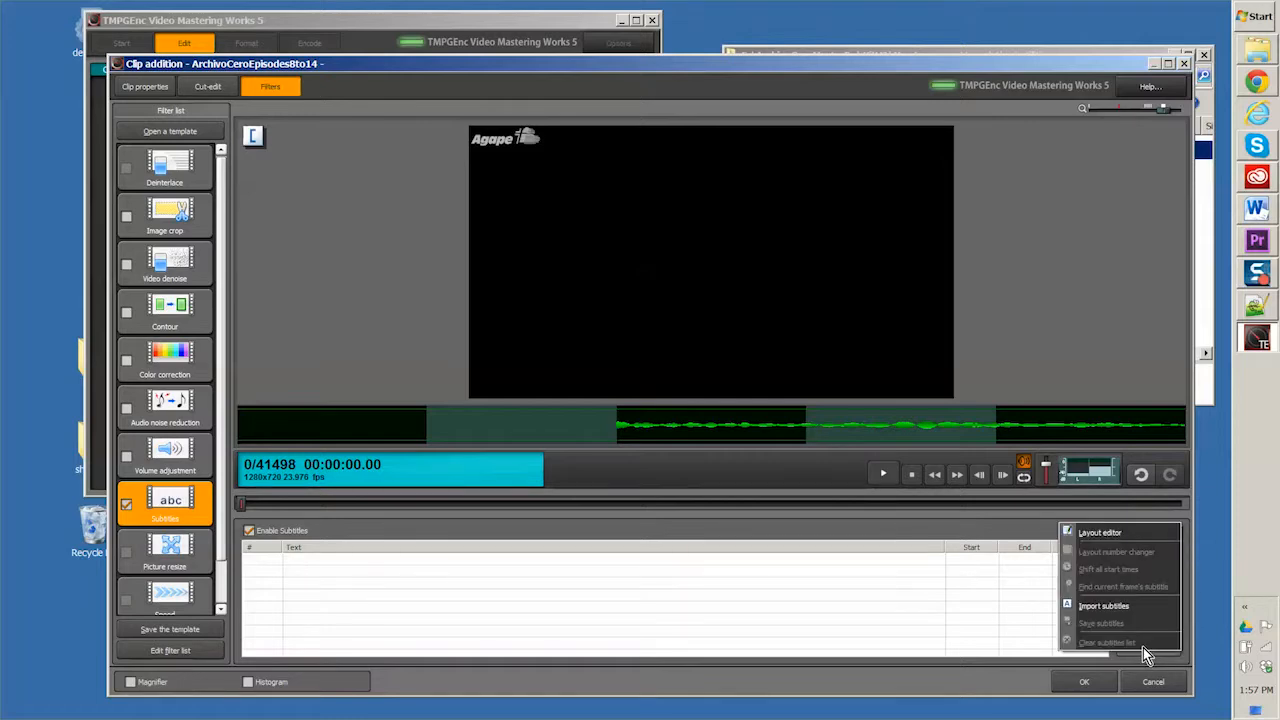
{"action": "left_click", "coordinate": [1104, 607]}
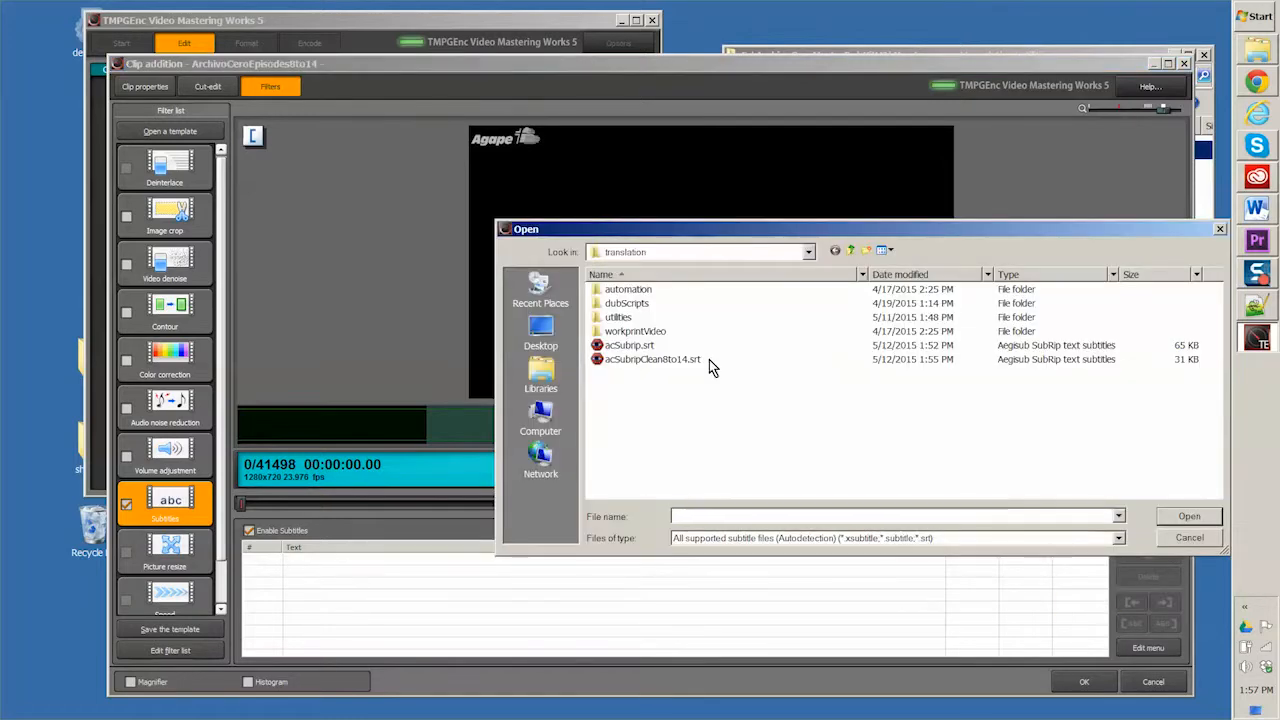
{"action": "left_click", "coordinate": [630, 360]}
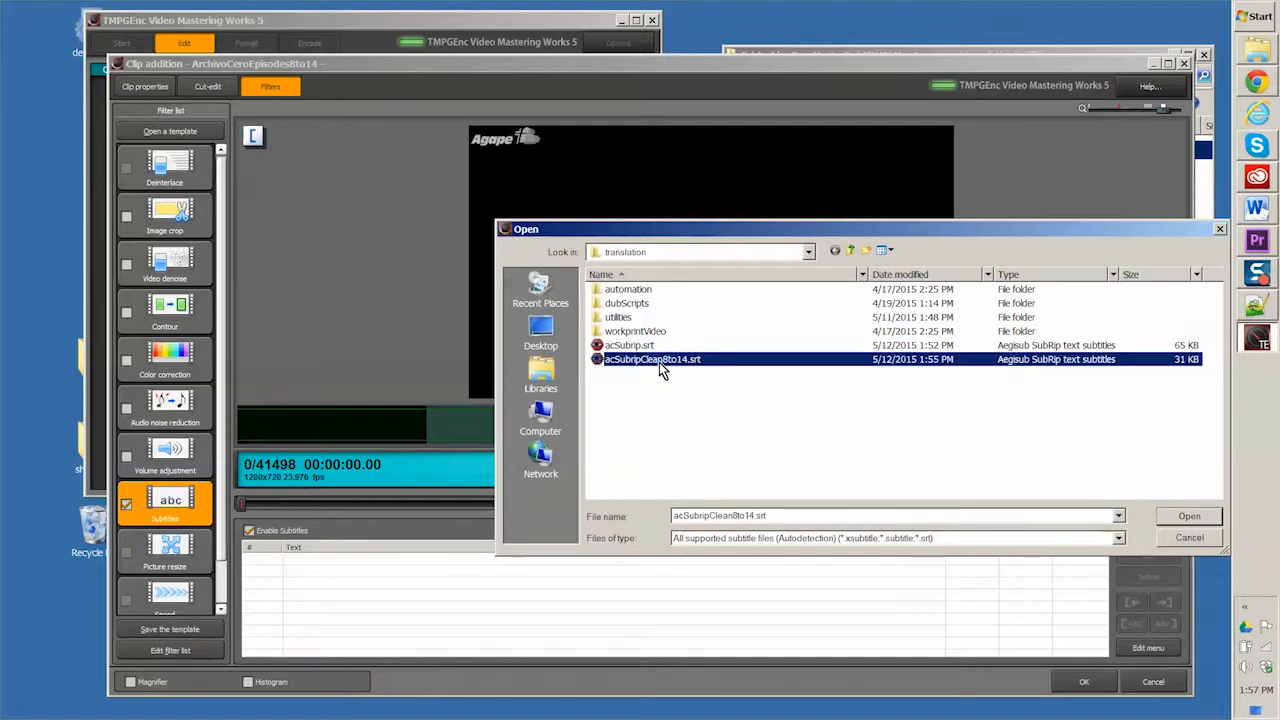
{"action": "left_click", "coordinate": [1186, 516]}
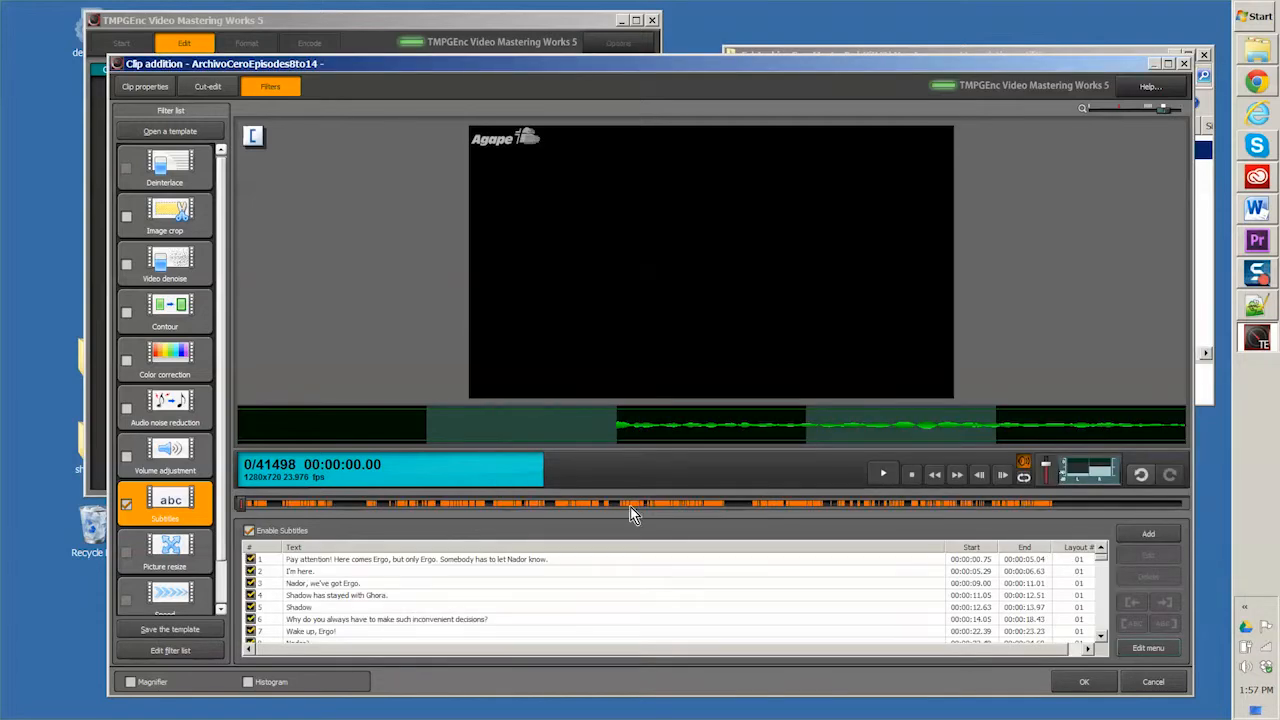
Step: Play the opening part of the clip in the preview to check how the imported subtitles display over the video
{"action": "left_click", "coordinate": [247, 505]}
{"action": "left_click_drag", "start_coordinate": [248, 504], "coordinate": [256, 505]}
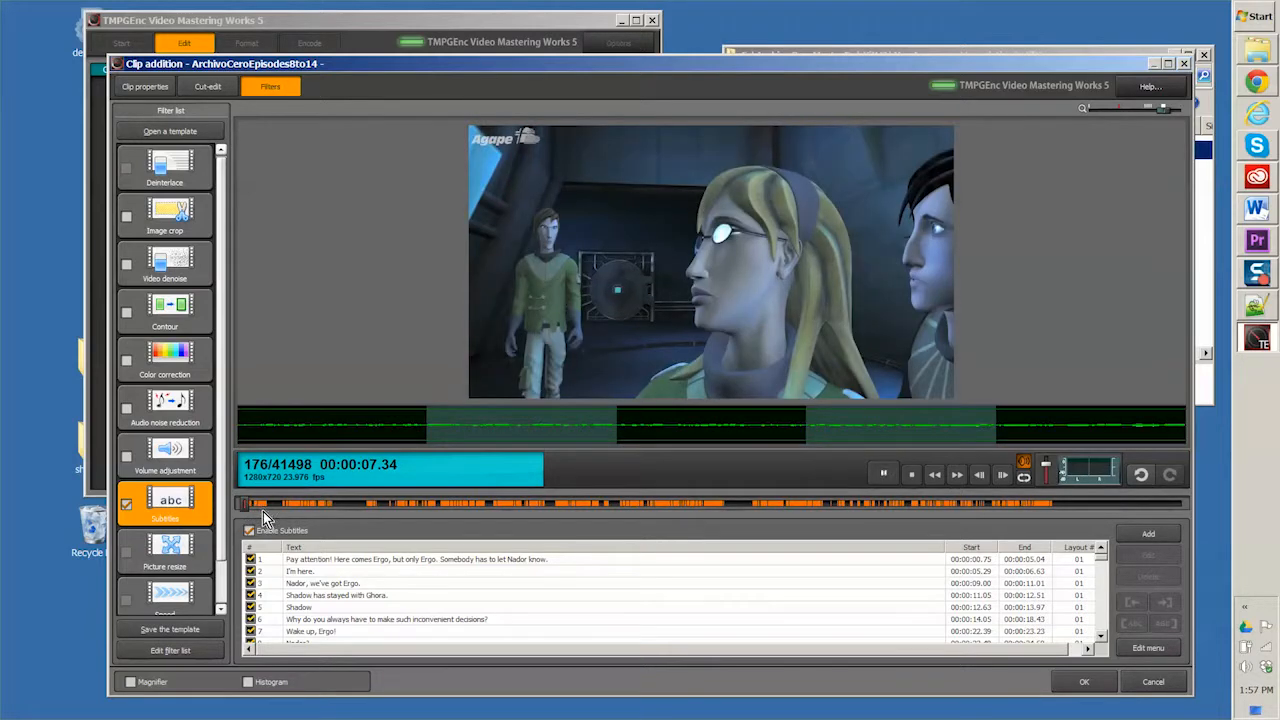
{"action": "key", "text": "space"}
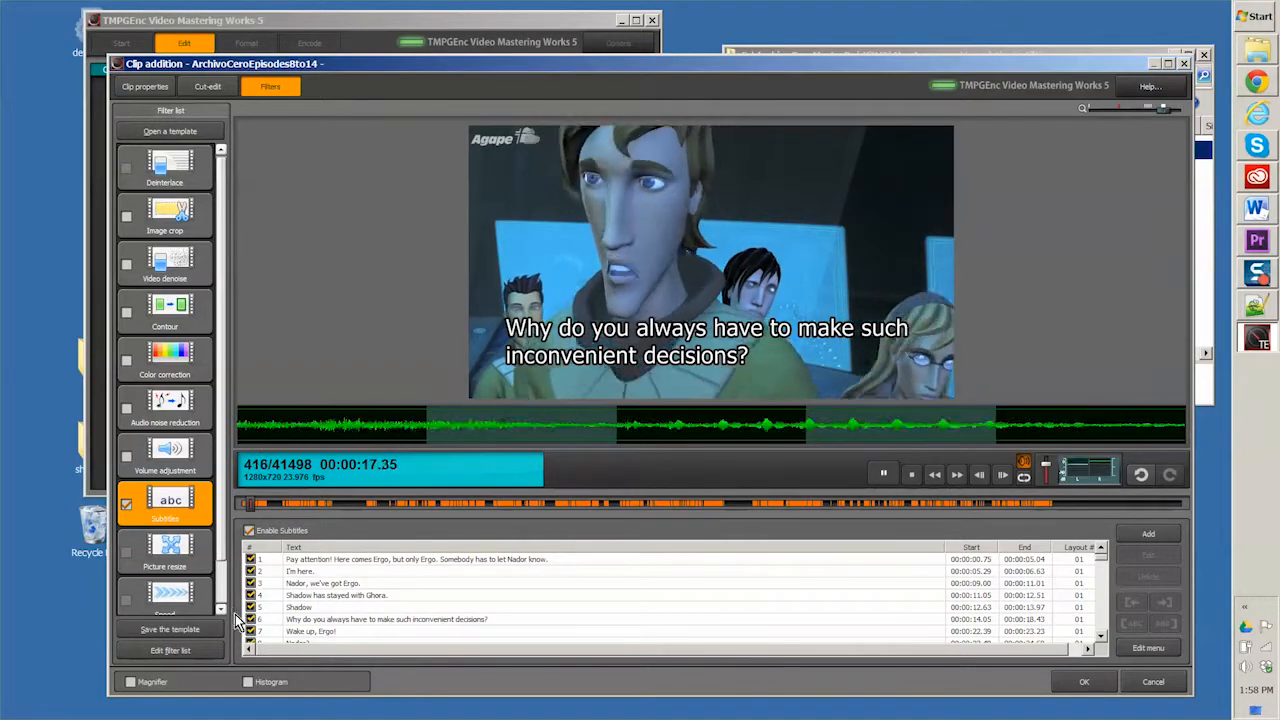
{"action": "key", "text": "space"}
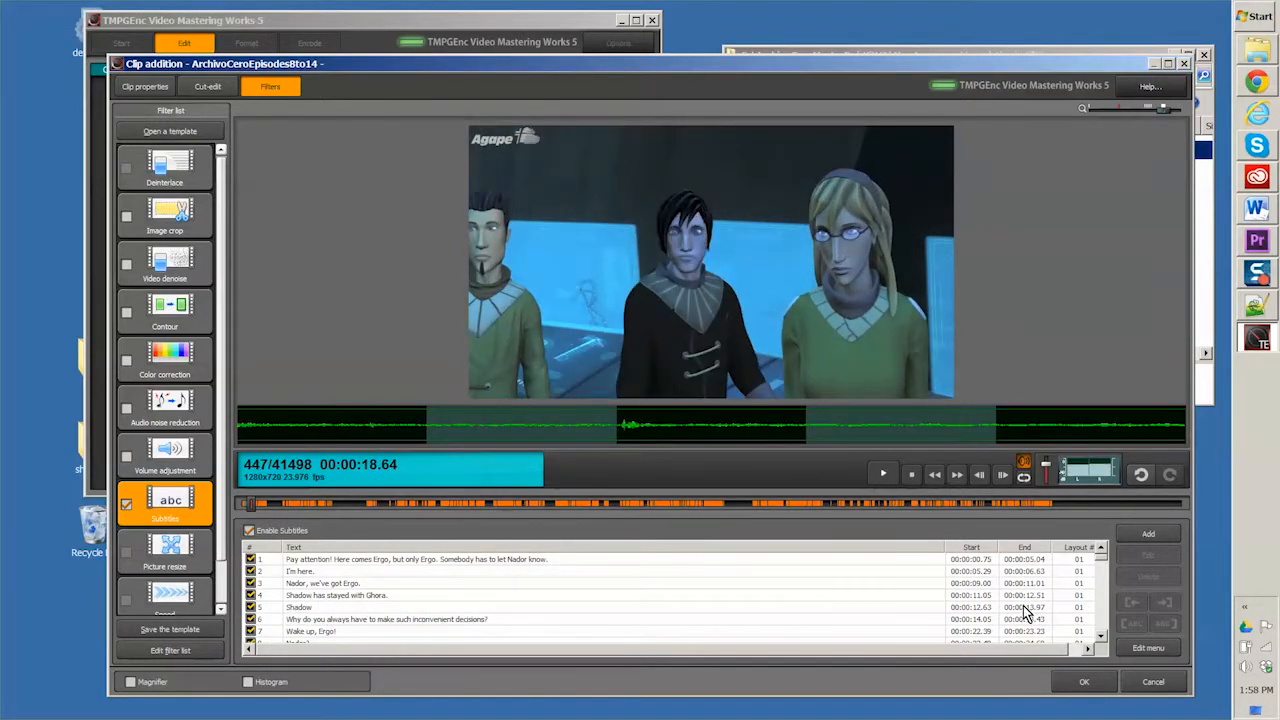
Step: In the Picture bottom layout of the subtitles, set the font size to 6% and turn off Align line head
{"action": "left_click", "coordinate": [1145, 655]}
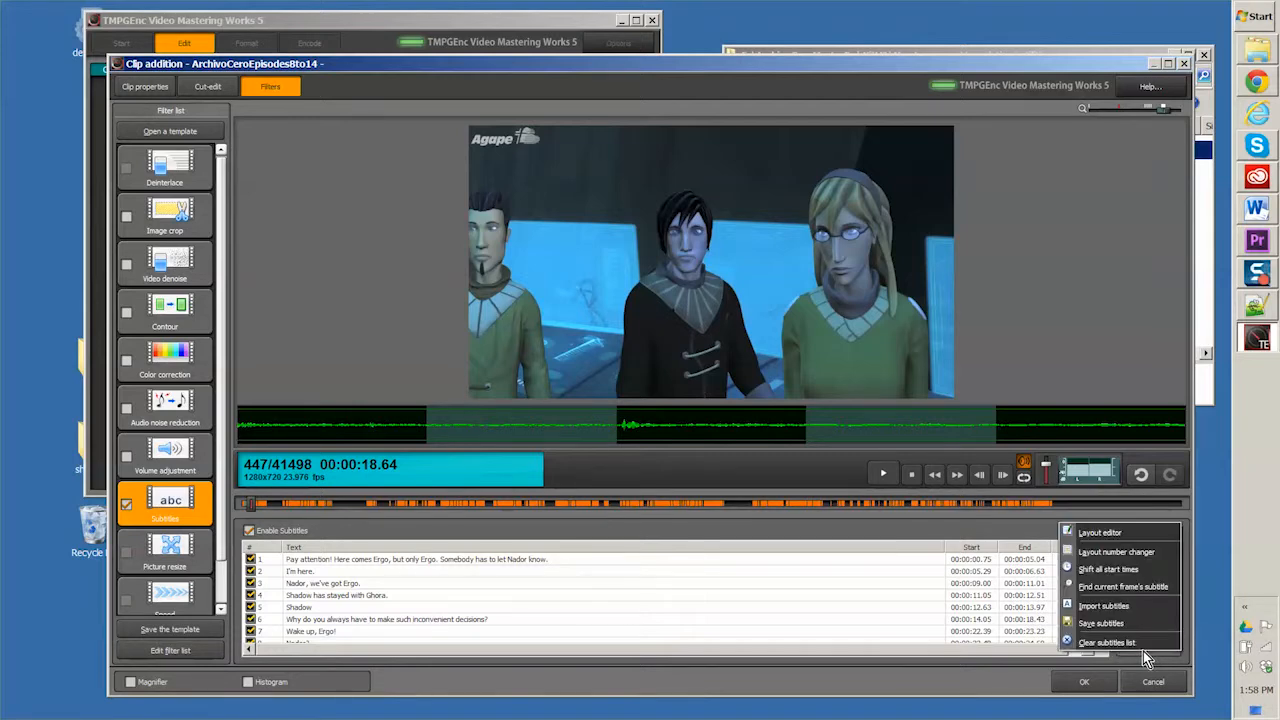
{"action": "left_click", "coordinate": [1116, 535]}
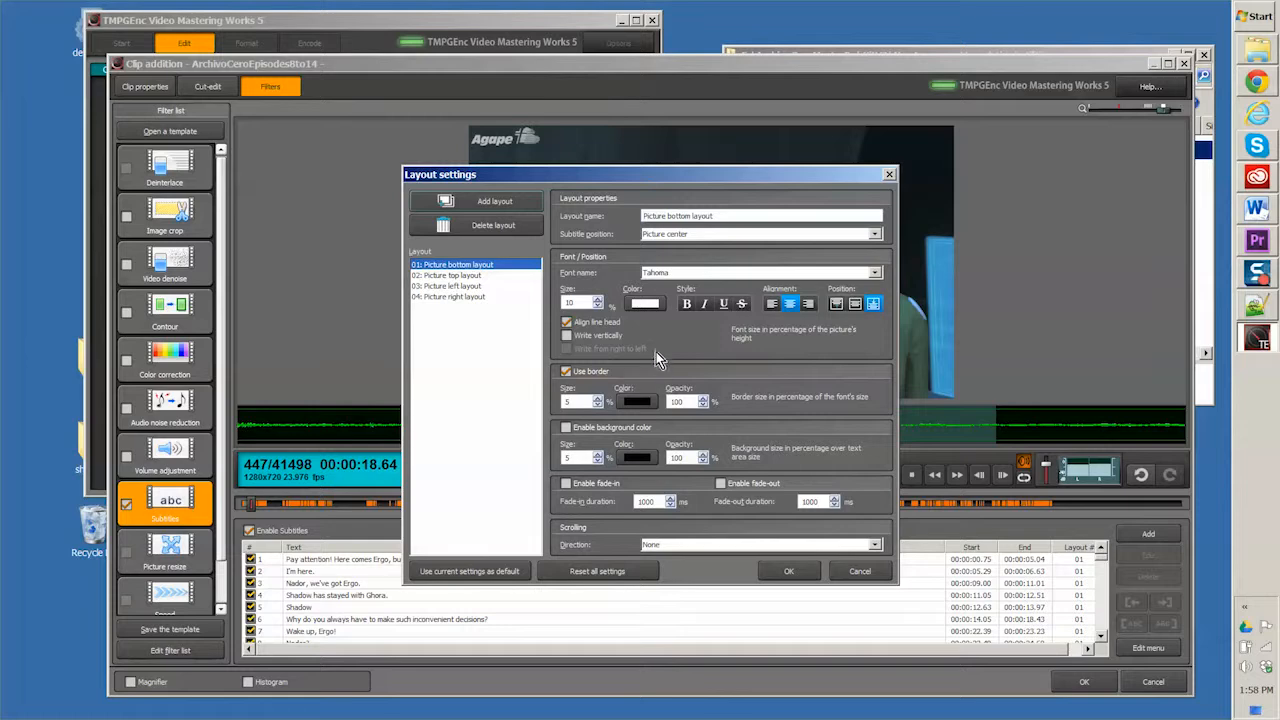
{"action": "double_click", "coordinate": [569, 302]}
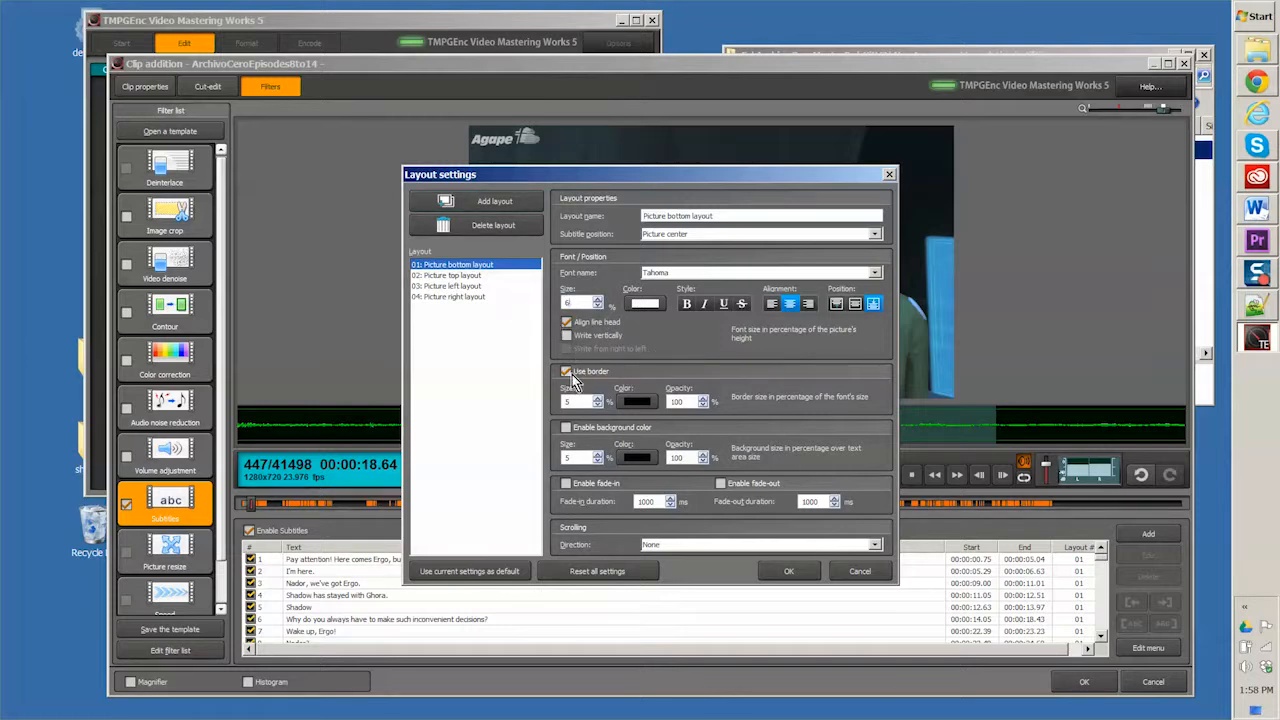
{"action": "left_click", "coordinate": [567, 323]}
{"action": "left_click", "coordinate": [787, 572]}
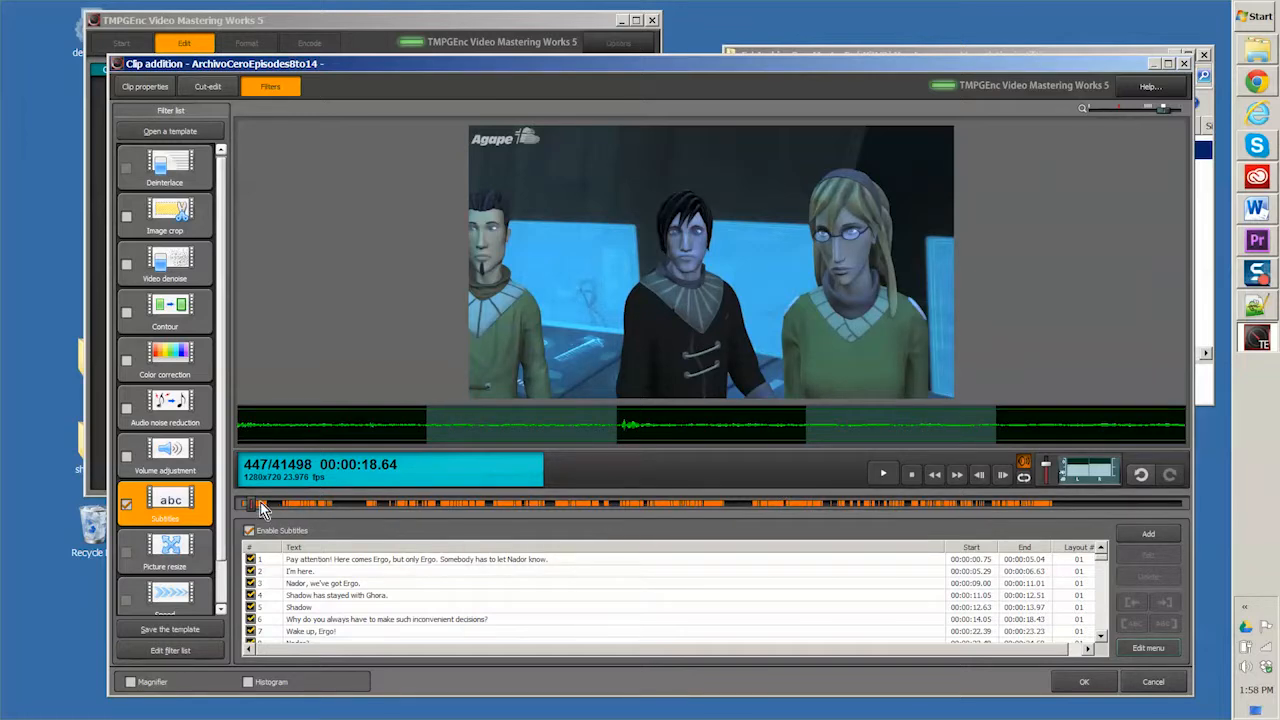
Step: Preview the restyled subtitles from about 25 seconds into the video, and accept the clip with its filters
{"action": "left_click_drag", "start_coordinate": [253, 507], "coordinate": [256, 506]}
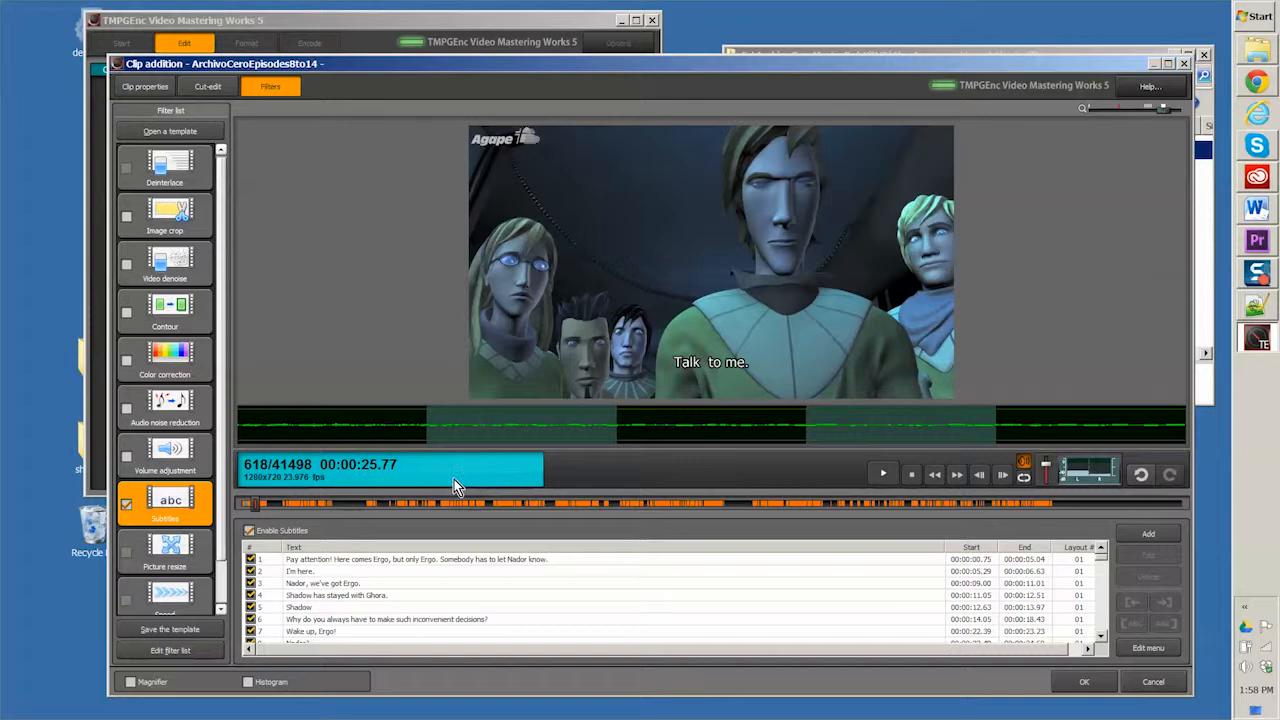
{"action": "key", "text": "space"}
{"action": "key", "text": "space"}
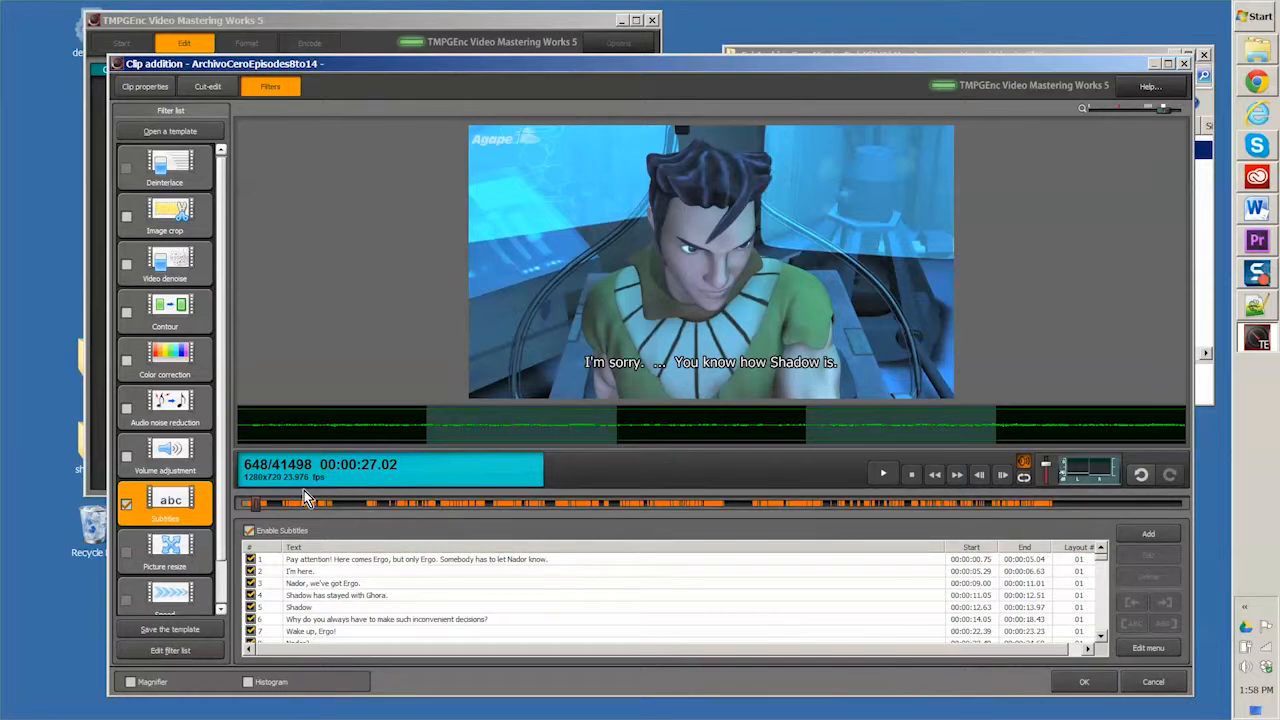
{"action": "left_click_drag", "start_coordinate": [258, 503], "coordinate": [943, 560]}
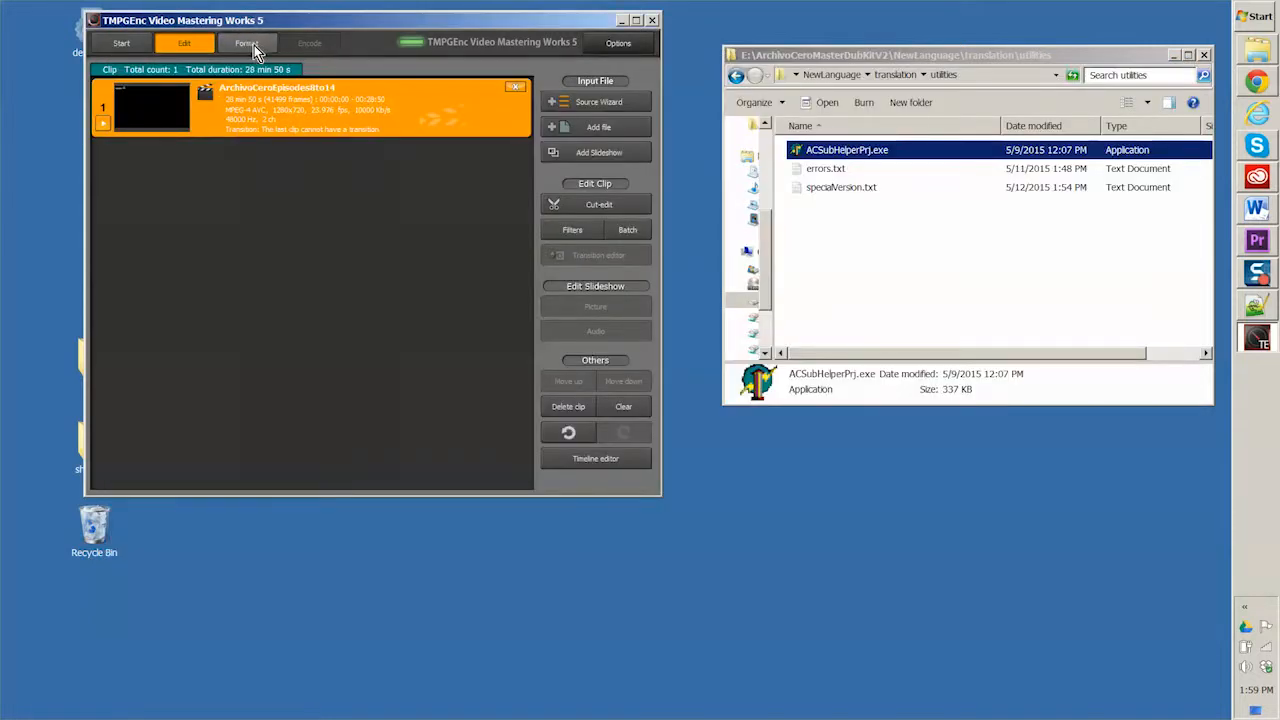
Step: Choose MPEG-4 (AVC) file output as the output format and proceed to the Encode stage
{"action": "left_click", "coordinate": [254, 45]}
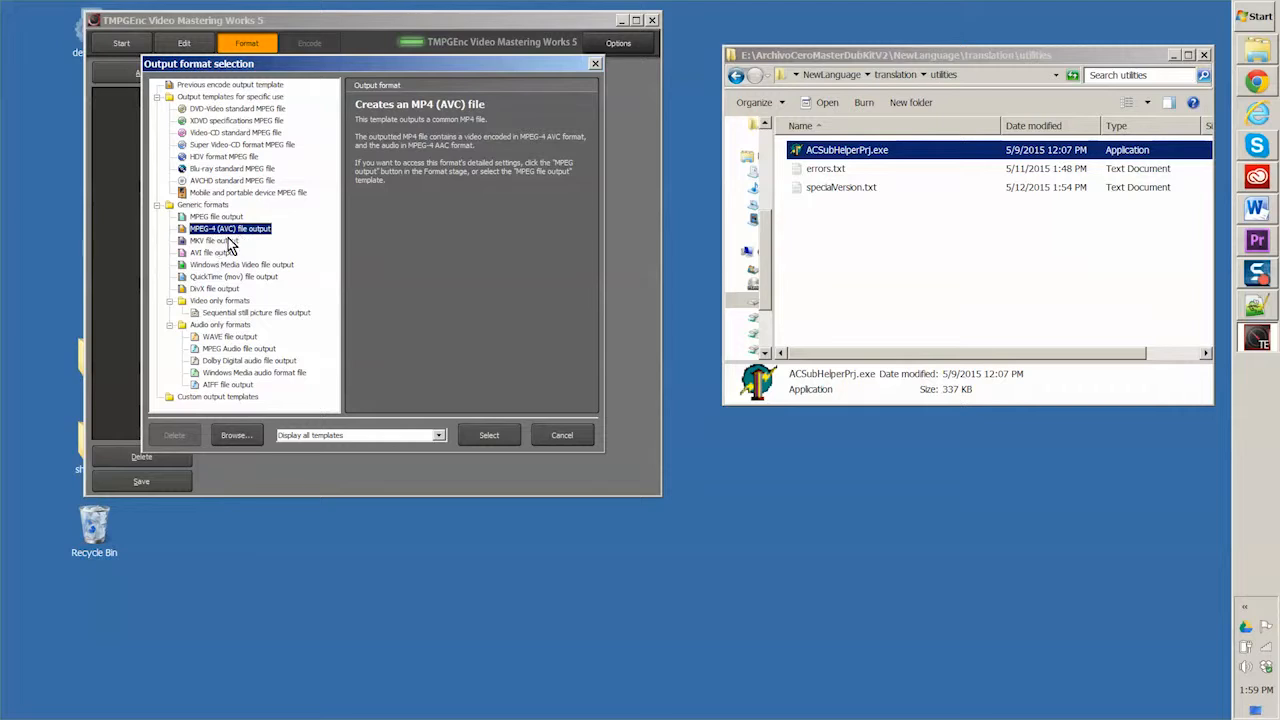
{"action": "left_click", "coordinate": [489, 435]}
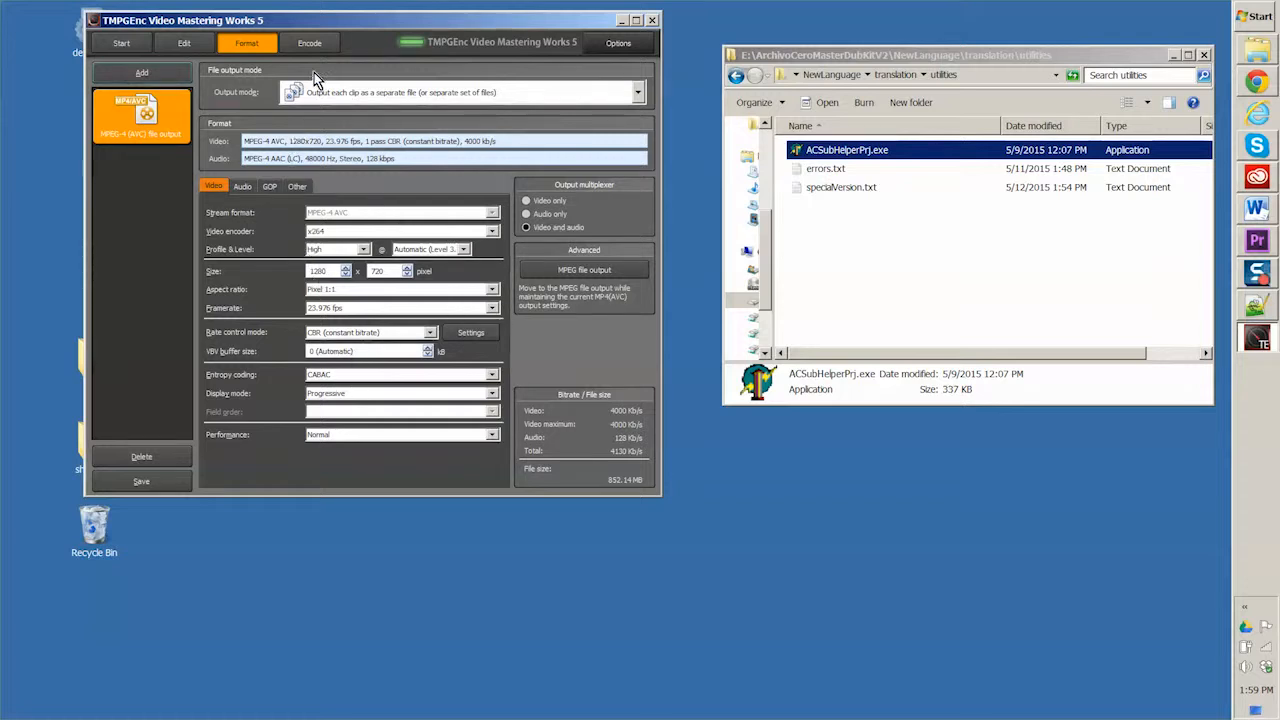
{"action": "left_click", "coordinate": [309, 45]}
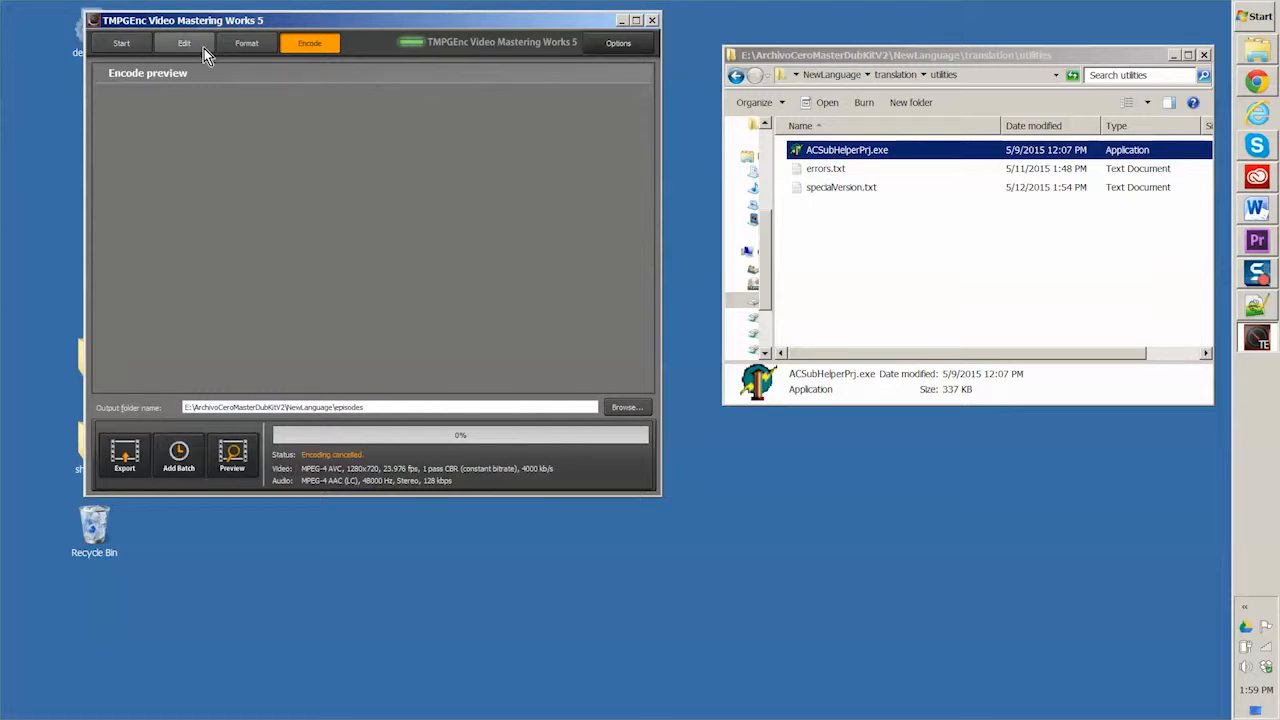
Step: Return to the Edit stage with the clip list and move the program window further down the desktop
{"action": "left_click", "coordinate": [186, 45]}
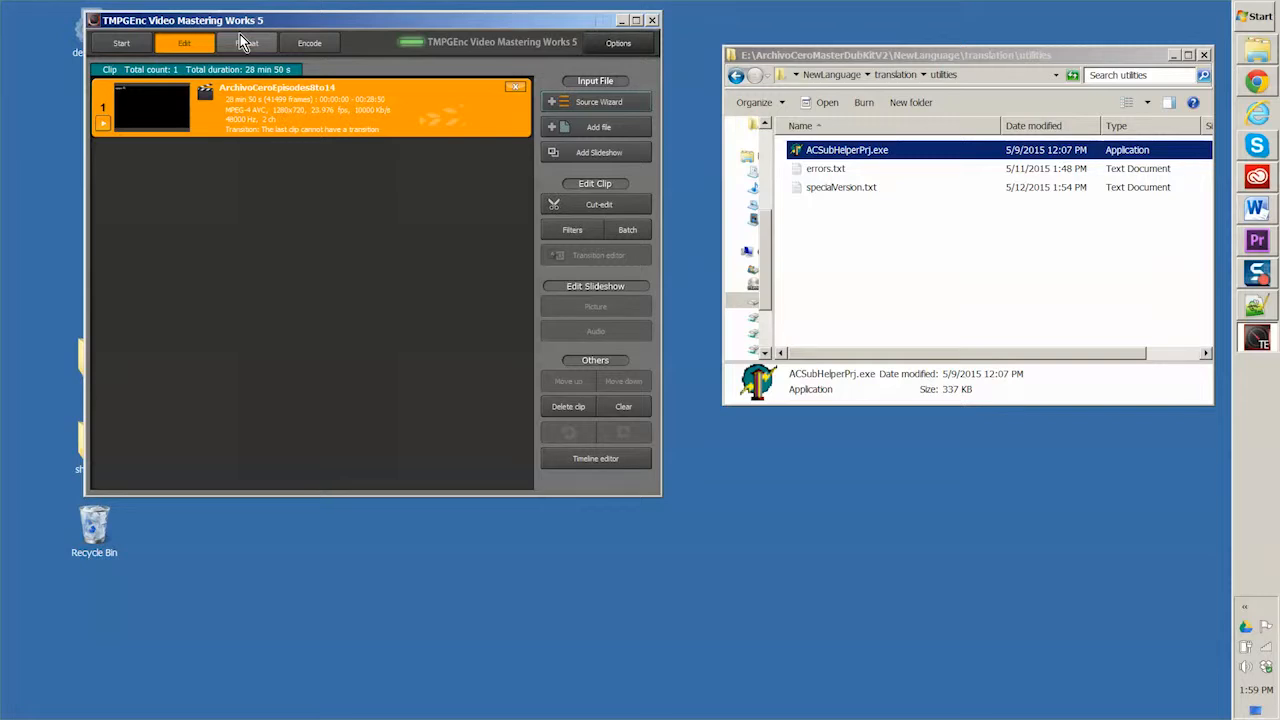
{"action": "left_click_drag", "start_coordinate": [503, 26], "coordinate": [540, 130]}
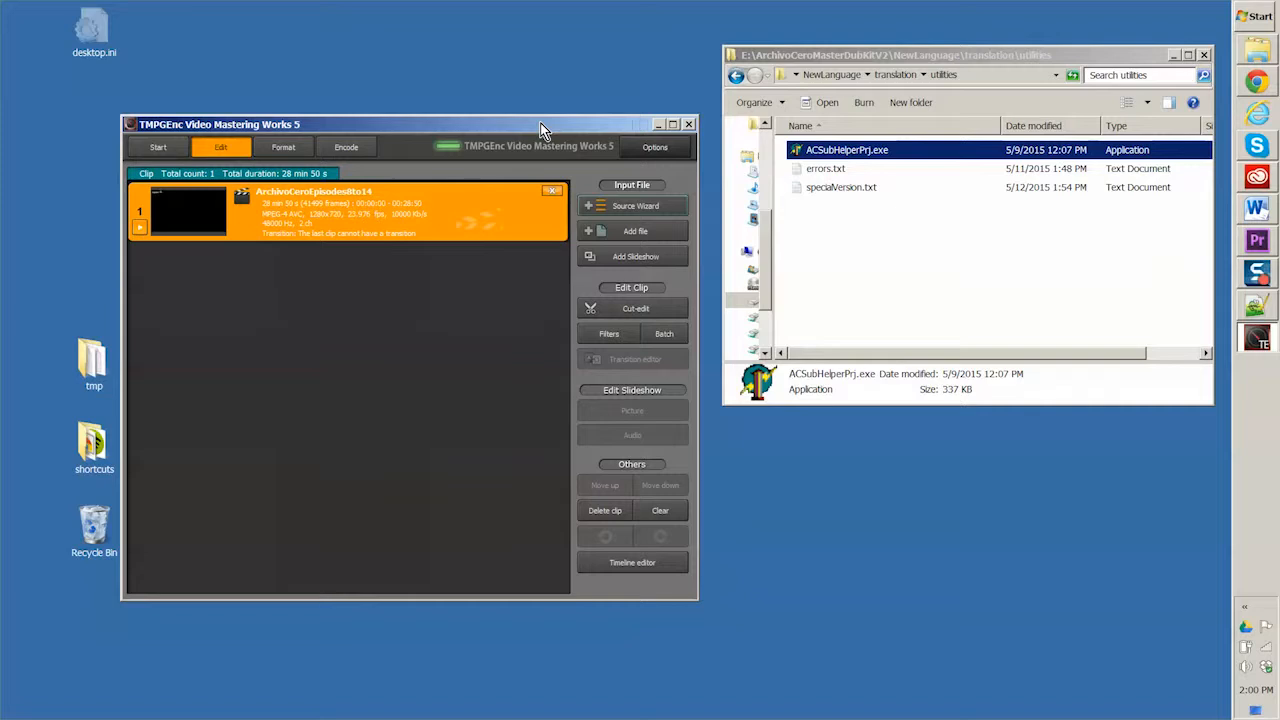